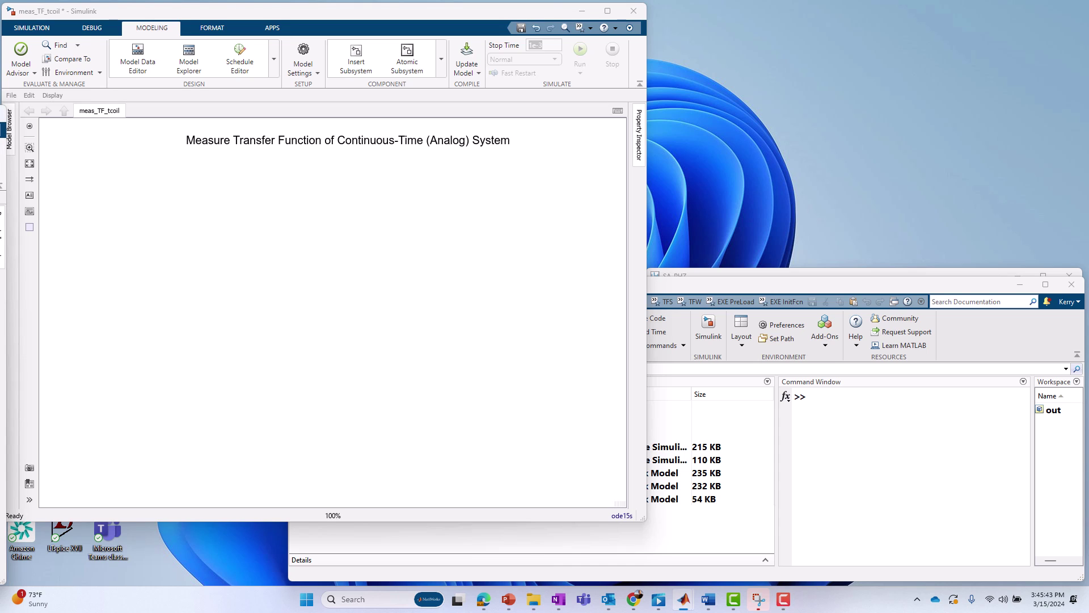
# Paste the copied T-coil circuit and move it to the centre of the canvas.
pyautogui.hotkey('ctrl', 'v')
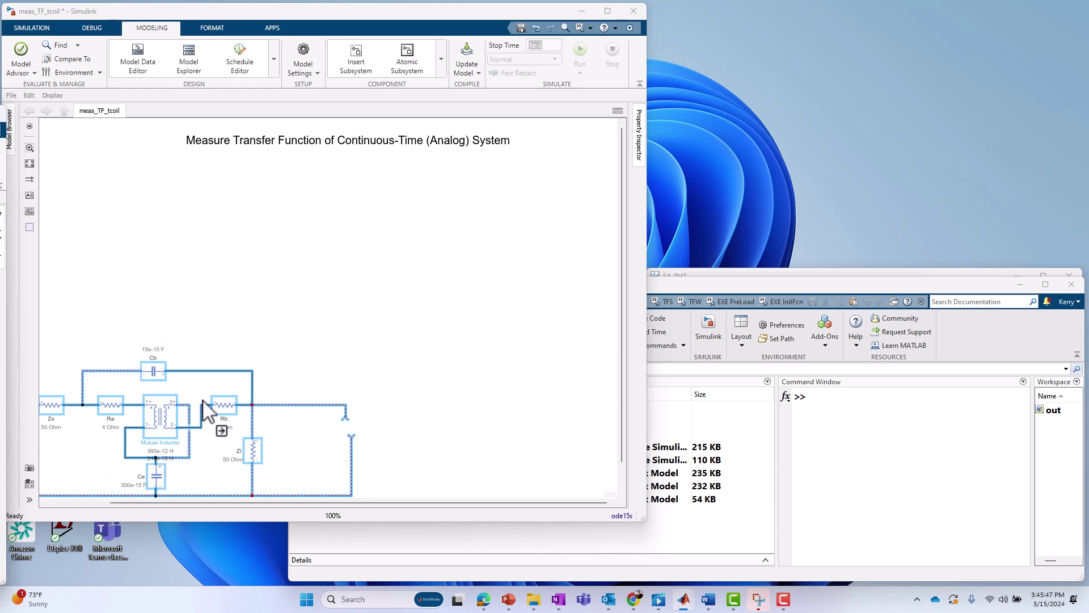
pyautogui.moveTo(209, 413); pyautogui.dragTo(329, 271)
pyautogui.click(325, 308)
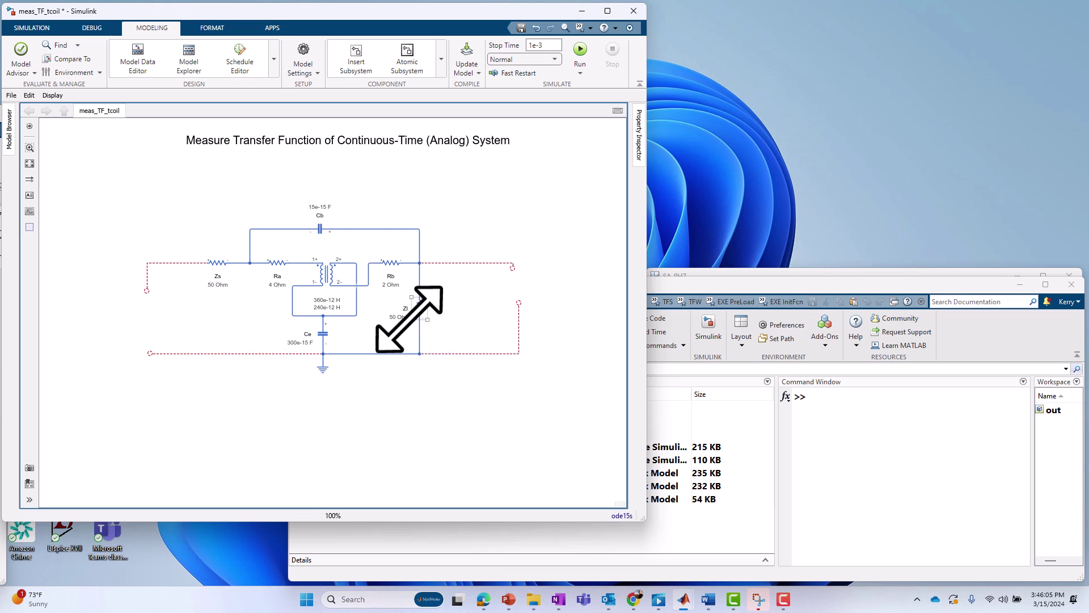
# Delete the two dangling output connections on the right, leaving the circuit ending at Zl.
pyautogui.moveTo(476, 235); pyautogui.dragTo(513, 366)
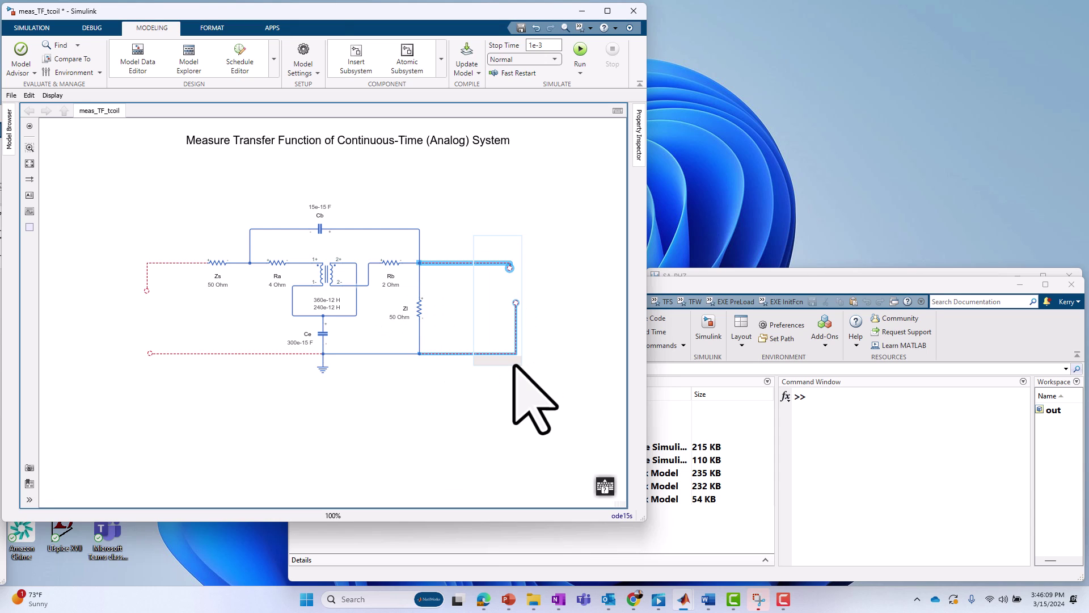
pyautogui.press('Delete')
pyautogui.click(419, 306)
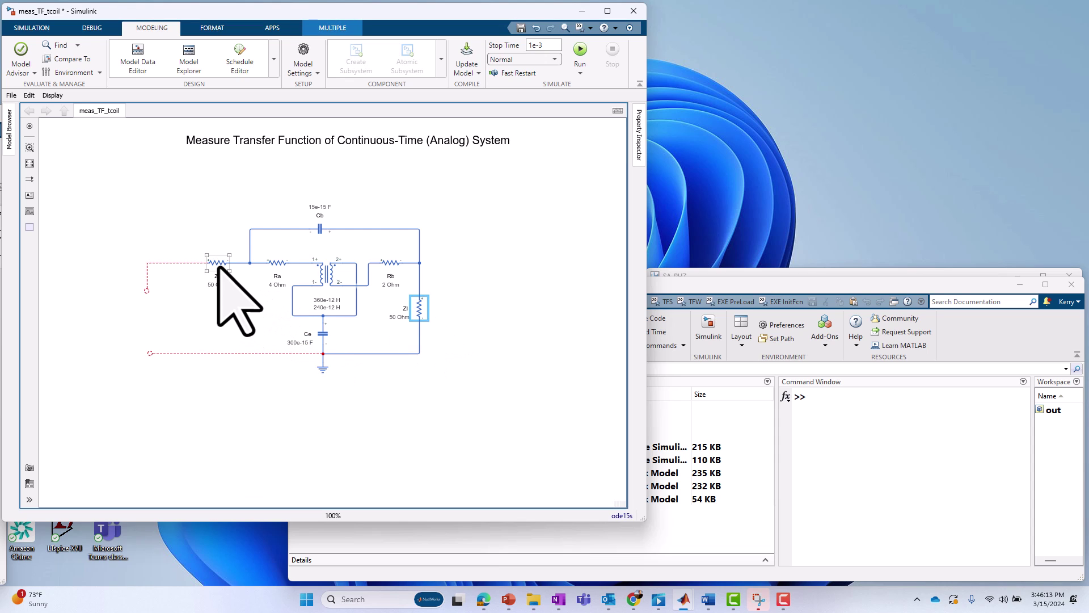
pyautogui.moveTo(218, 260); pyautogui.dragTo(175, 263)
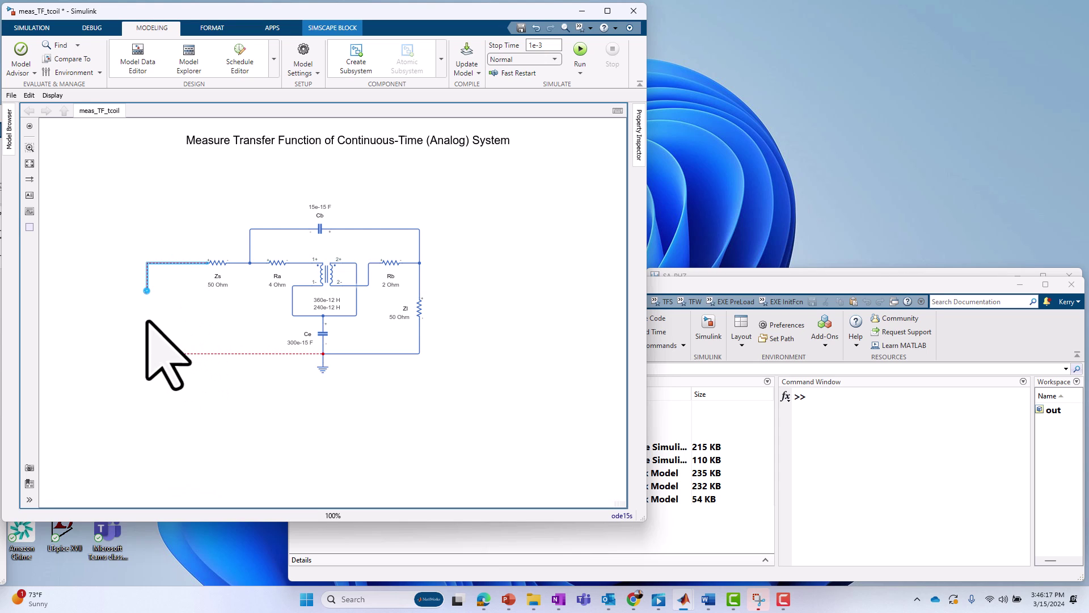
# Add a Voltage Sensor across Zl to ground, with an unconnected output signal line.
pyautogui.click(493, 290)
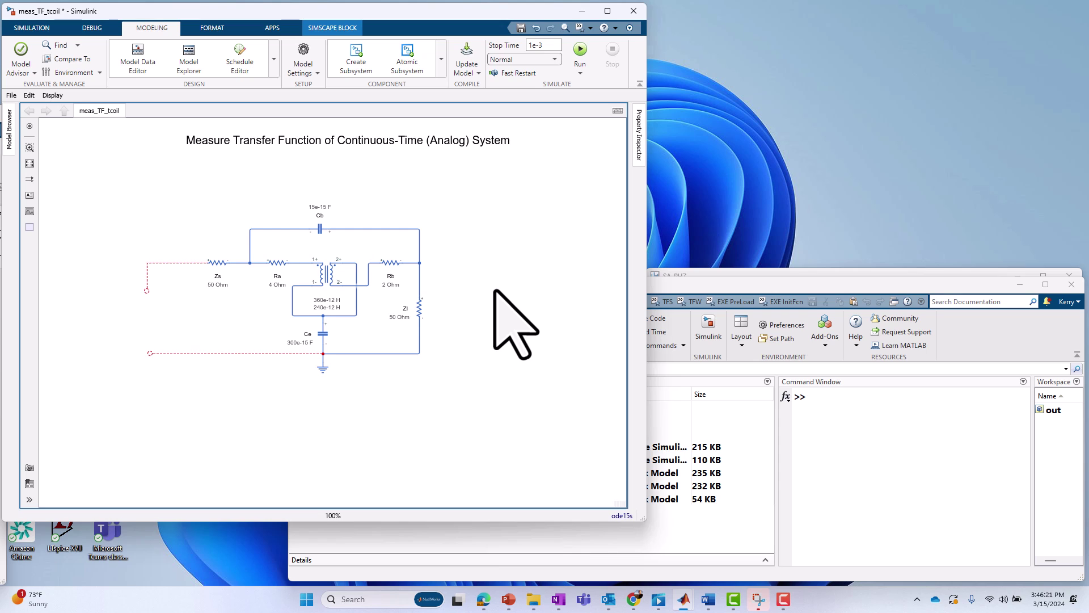
pyautogui.doubleClick(494, 290)
pyautogui.click(511, 304)
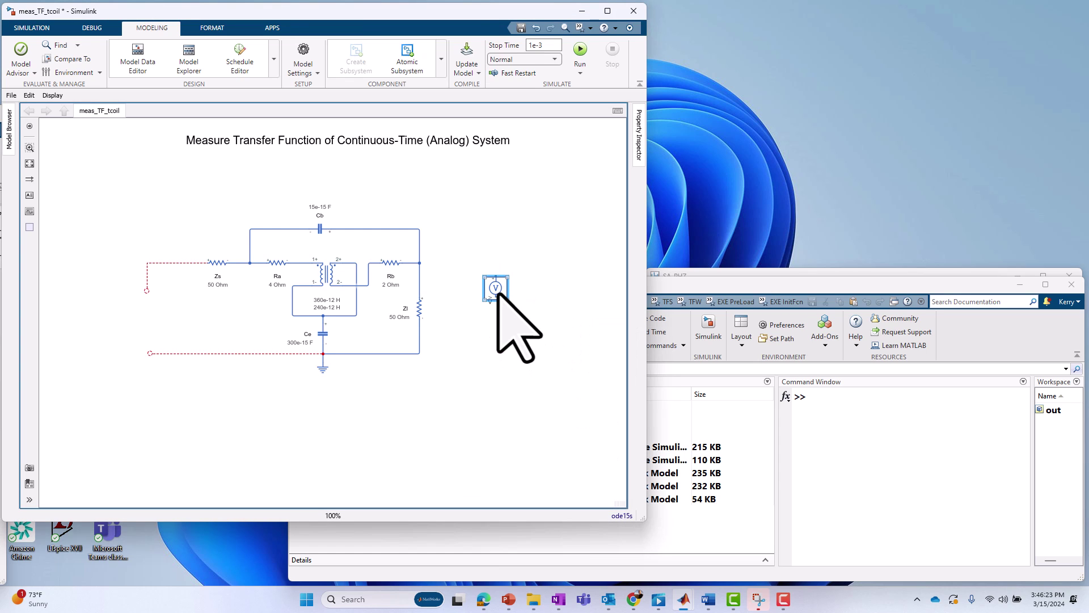
pyautogui.moveTo(498, 292)
pyautogui.mouseDown()
pyautogui.moveTo(486, 304)
pyautogui.moveTo(454, 266)
pyautogui.moveTo(420, 262)
pyautogui.mouseUp()
pyautogui.click(487, 301)
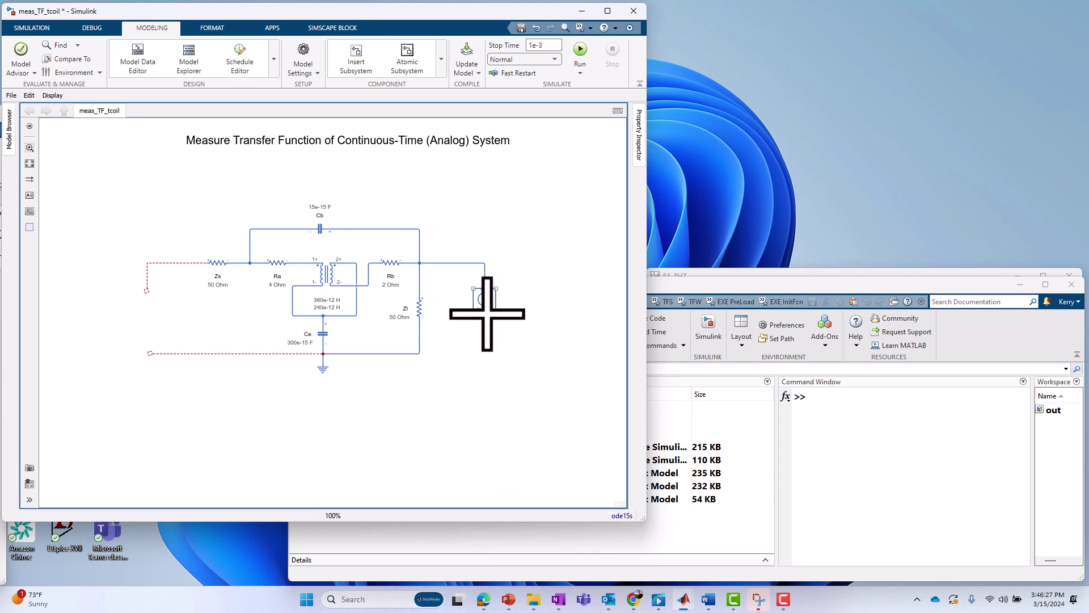
pyautogui.moveTo(487, 314); pyautogui.dragTo(420, 353)
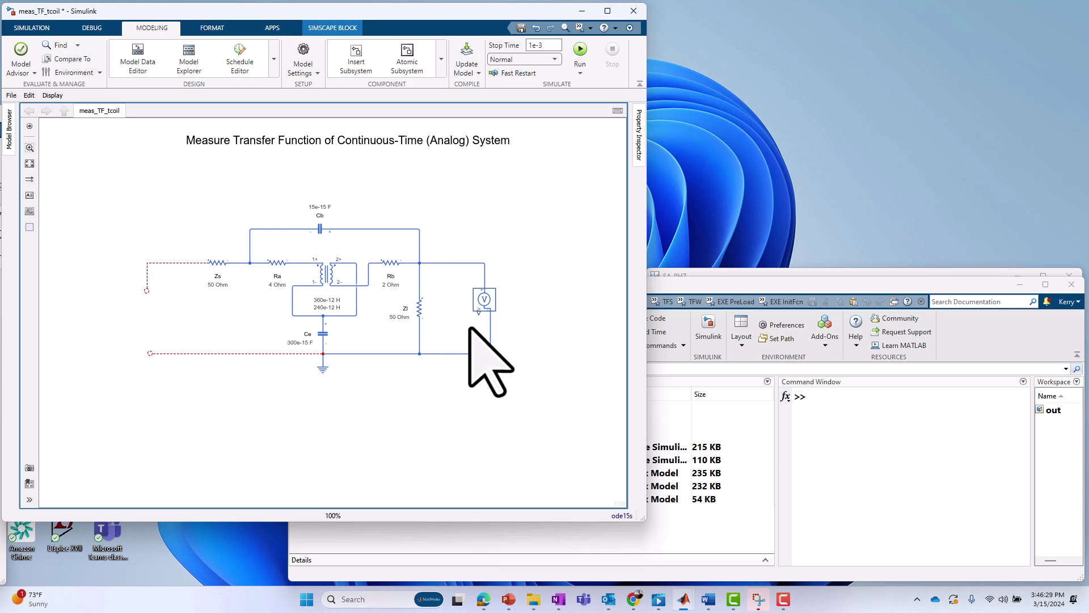
pyautogui.moveTo(478, 312)
pyautogui.mouseDown()
pyautogui.moveTo(499, 334)
pyautogui.moveTo(539, 334)
pyautogui.mouseUp()
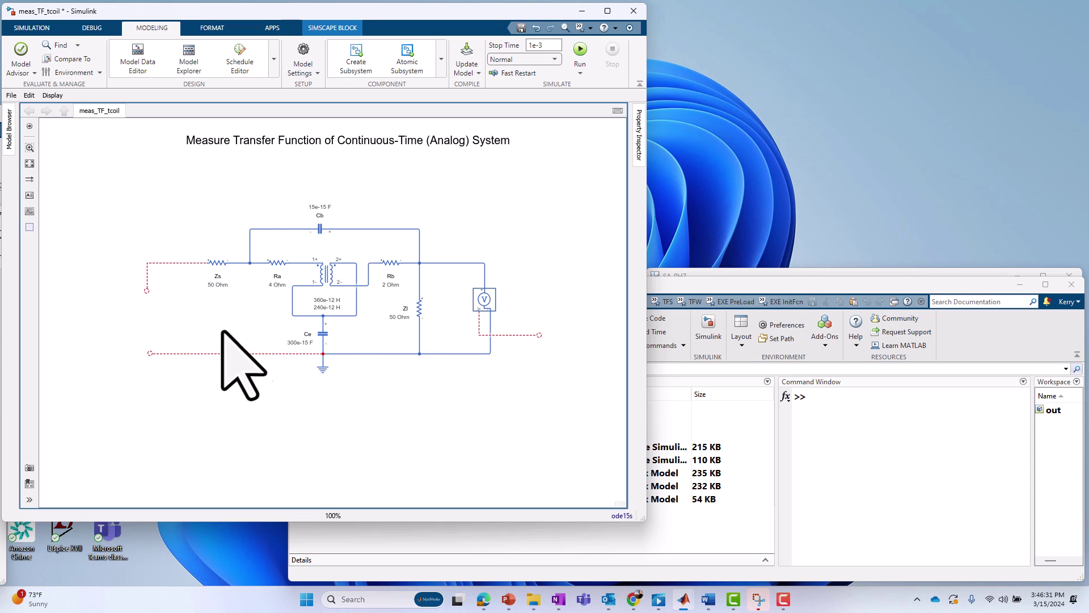
# Add a Controlled Voltage Source driving Zs, with a dangling input signal line.
pyautogui.click(147, 277)
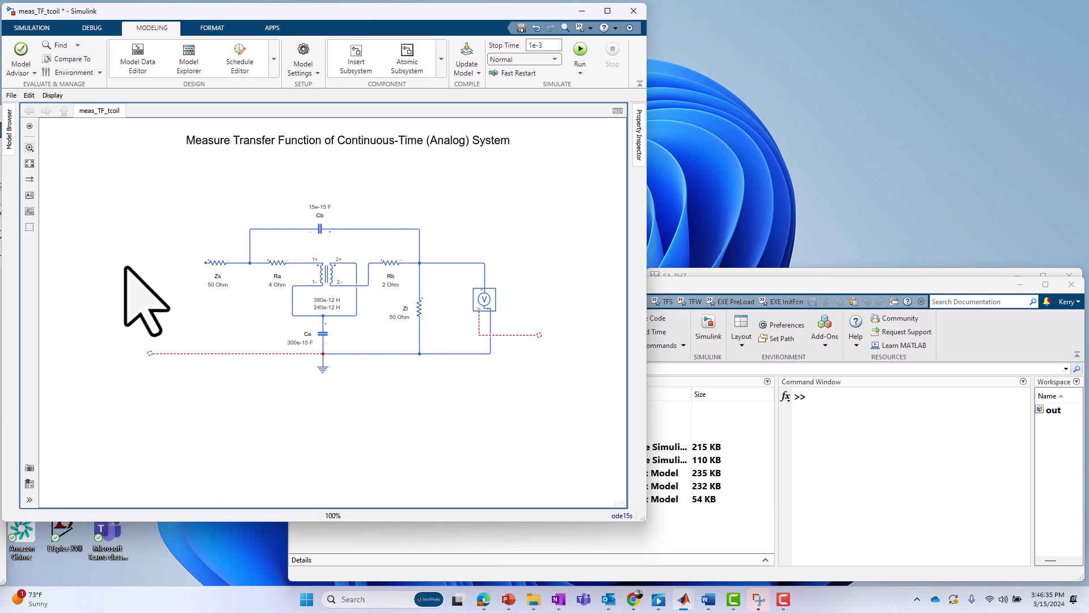
pyautogui.doubleClick(126, 267)
pyautogui.write('coon')
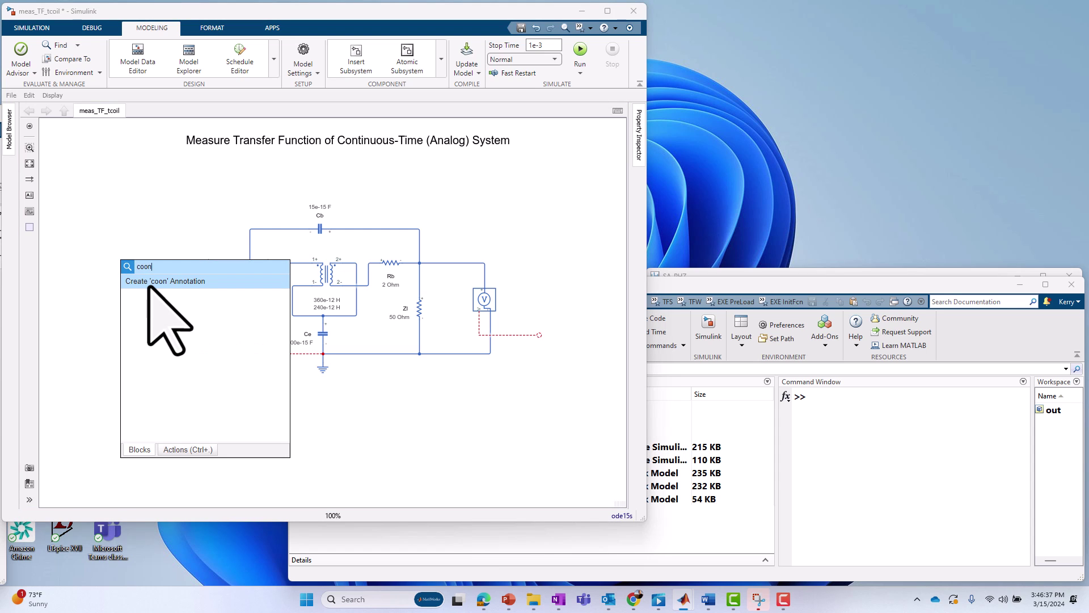
pyautogui.press('BackSpace')
pyautogui.press('BackSpace')
pyautogui.write('n')
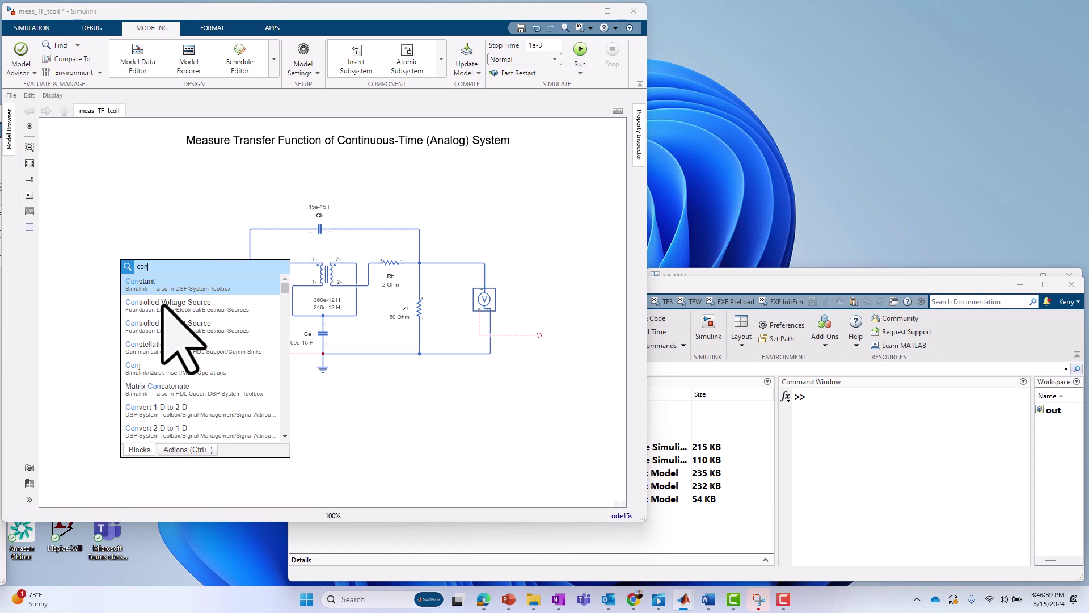
pyautogui.press('Return')
pyautogui.moveTo(124, 272)
pyautogui.mouseDown()
pyautogui.moveTo(147, 283)
pyautogui.moveTo(157, 306)
pyautogui.moveTo(170, 255)
pyautogui.moveTo(209, 262)
pyautogui.mouseUp()
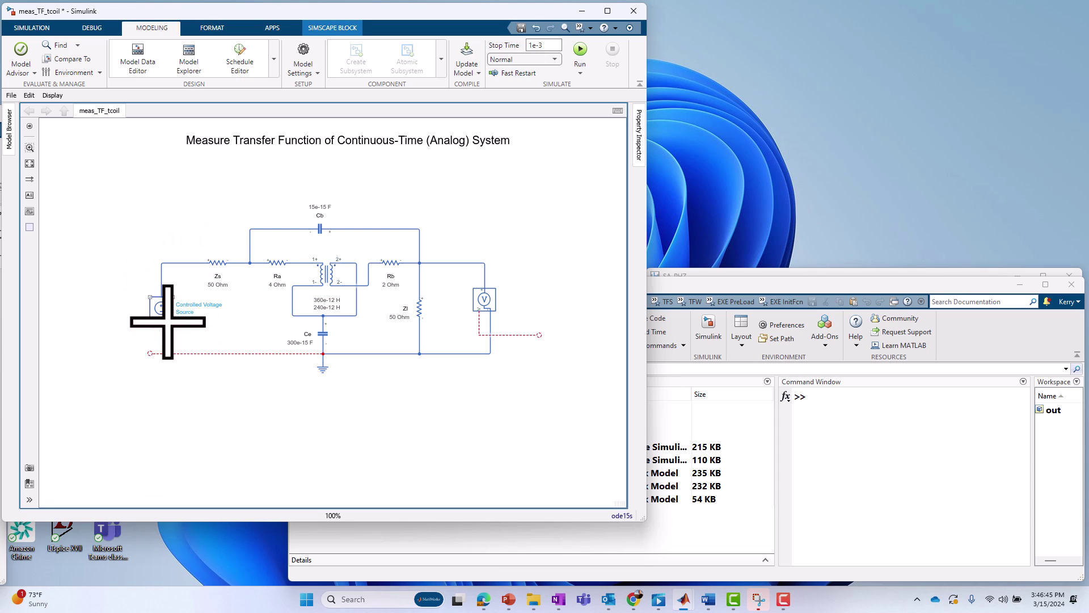
pyautogui.moveTo(163, 322); pyautogui.dragTo(166, 353)
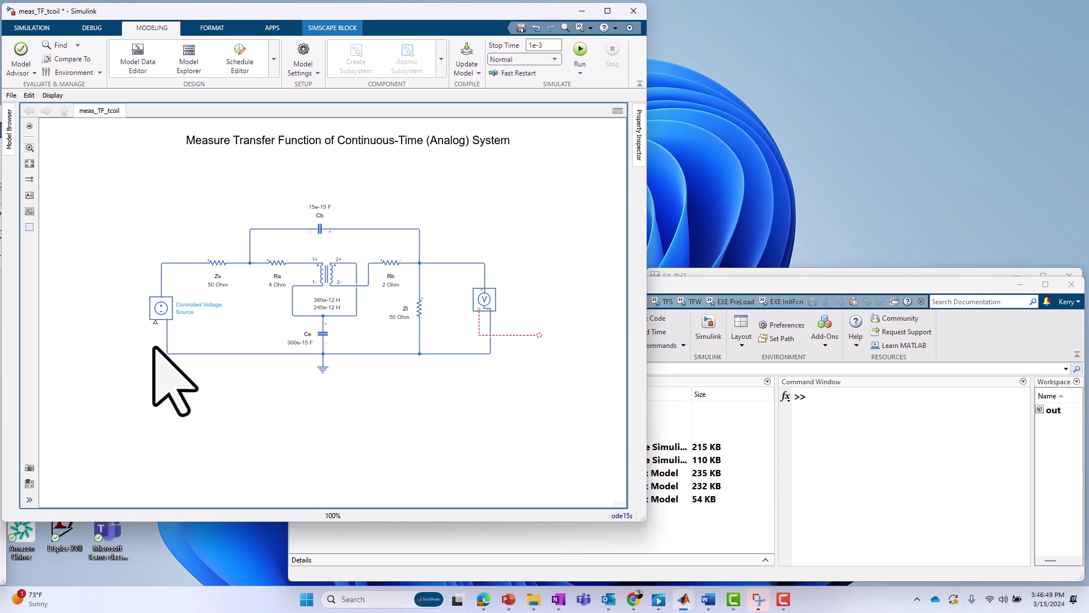
pyautogui.moveTo(154, 323); pyautogui.dragTo(126, 343)
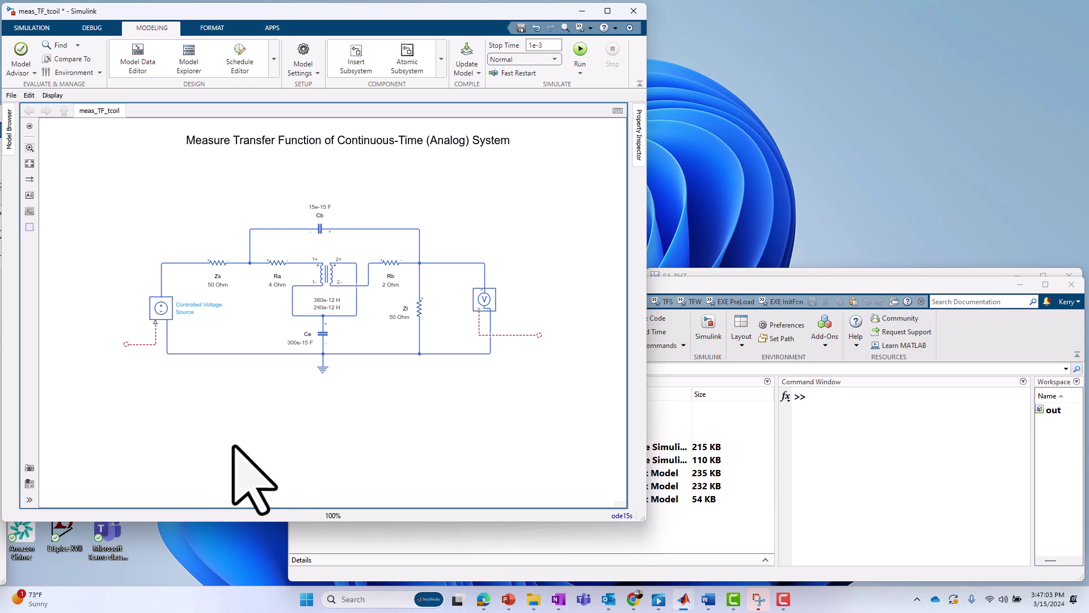
# Attach a Simulink-PS Converter to the Controlled Voltage Source's input line.
pyautogui.doubleClick(234, 397)
pyautogui.write('sim')
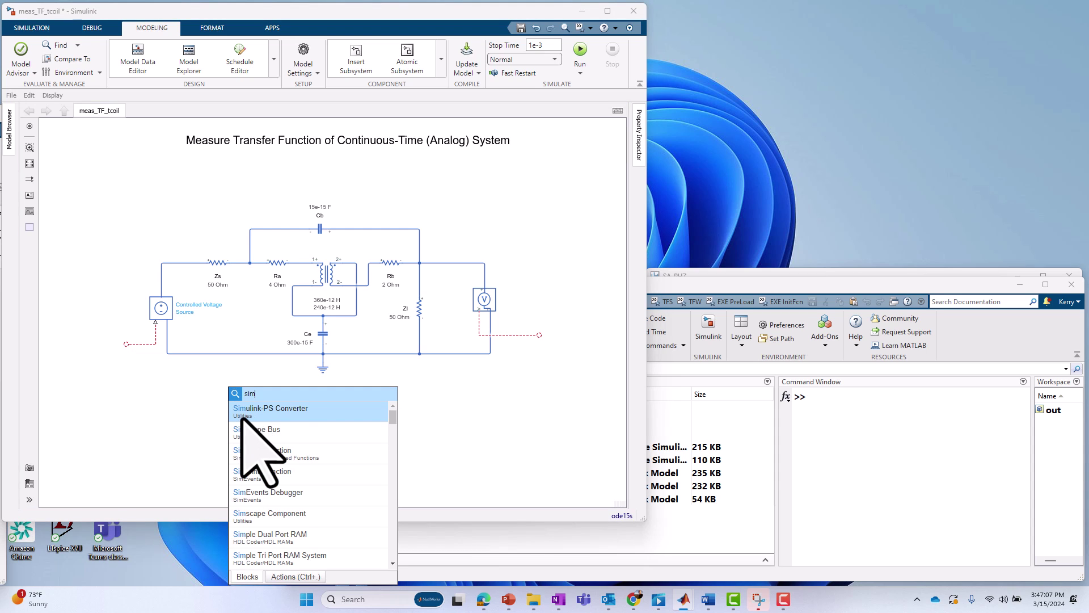
pyautogui.click(275, 414)
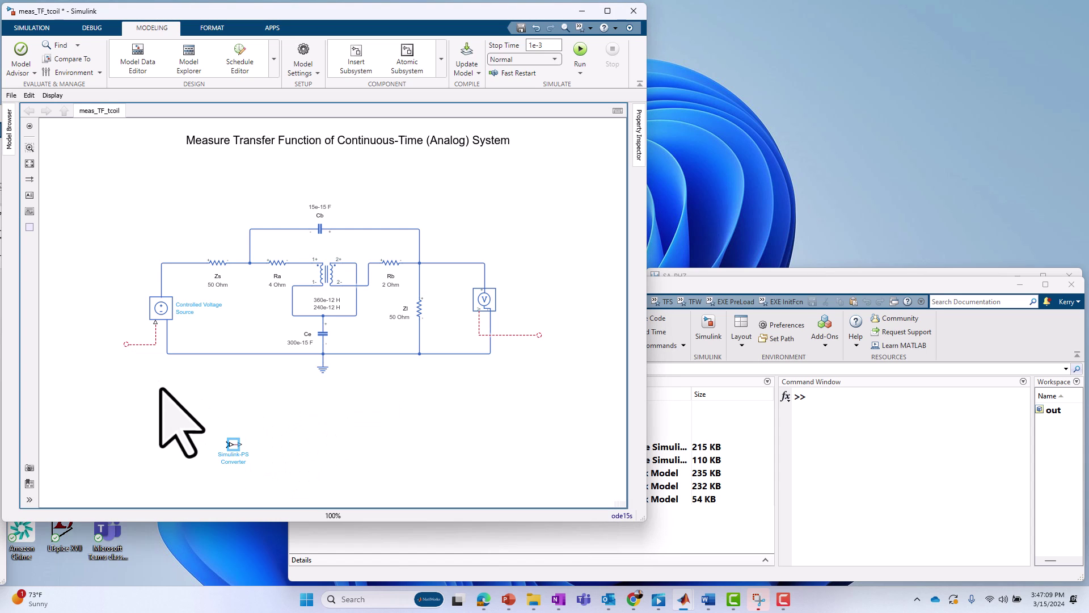
pyautogui.moveTo(233, 442); pyautogui.dragTo(118, 343)
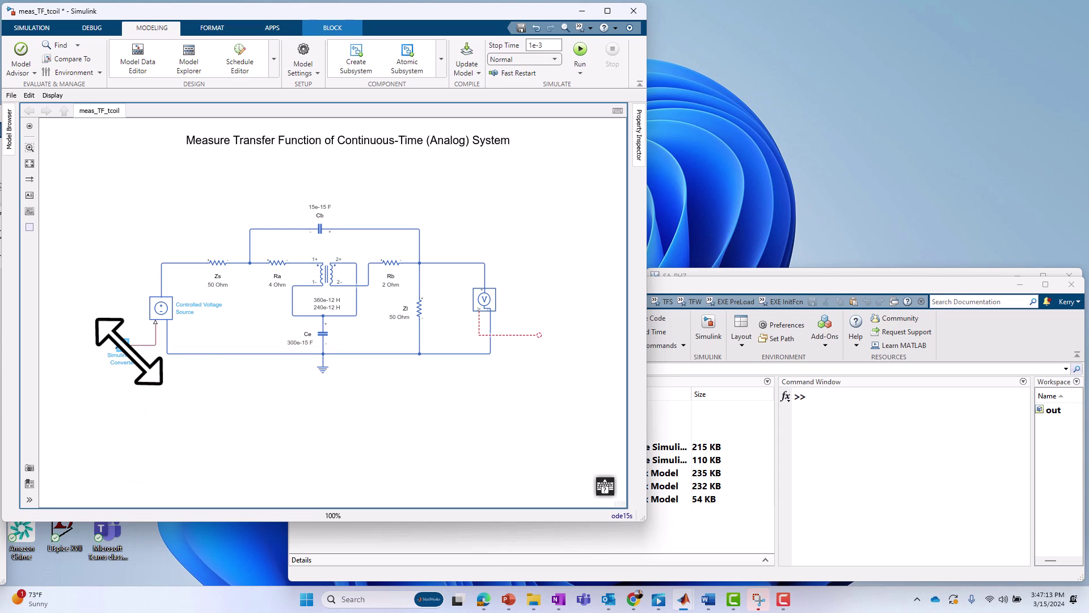
pyautogui.press('Delete')
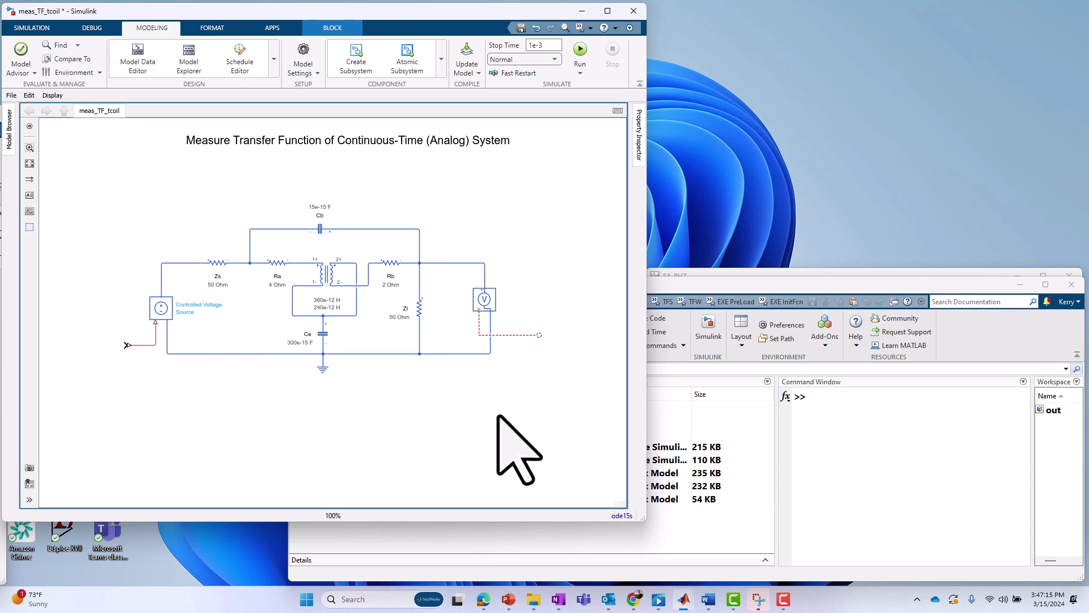
# Attach a PS-Simulink Converter to the voltage sensor's output line.
pyautogui.doubleClick(497, 417)
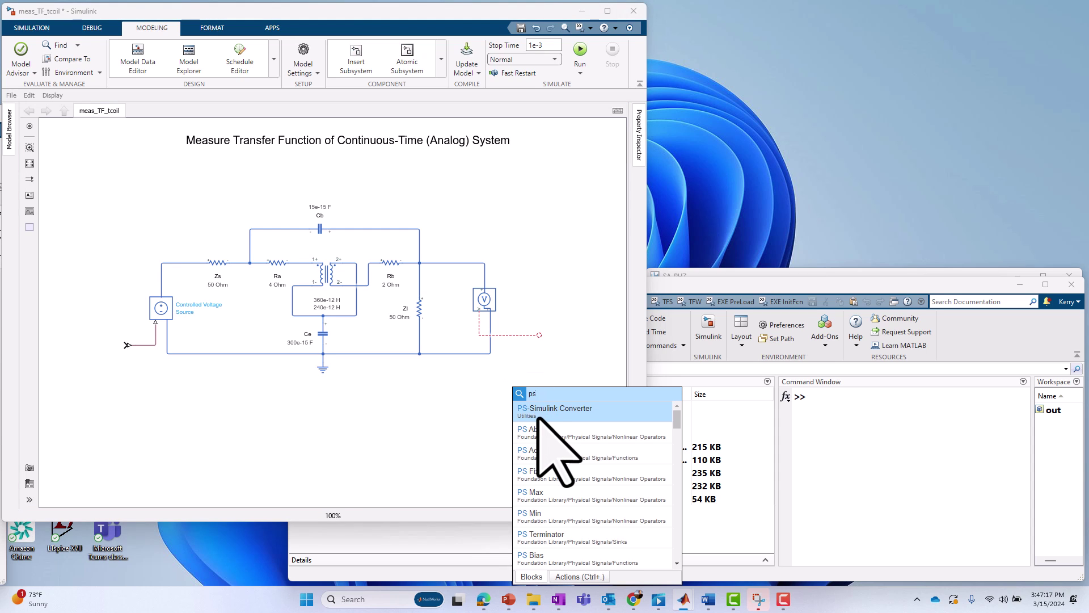
pyautogui.press('Escape')
pyautogui.moveTo(513, 415); pyautogui.dragTo(545, 336)
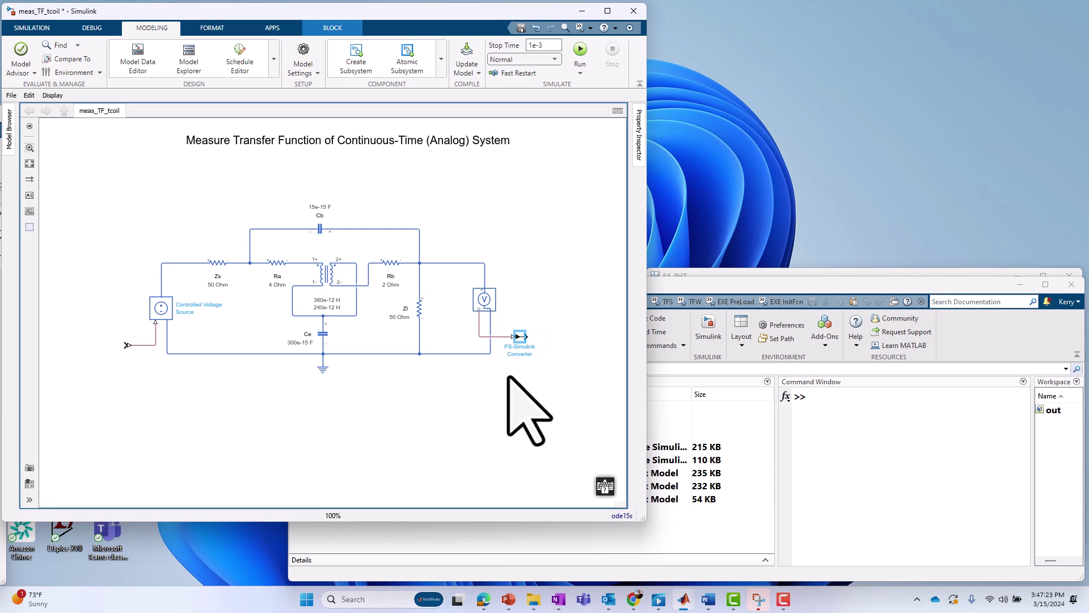
# Group the whole circuit and converters into a subsystem named T-coil Circuit.
pyautogui.click(104, 192)
pyautogui.moveTo(126, 204); pyautogui.dragTo(549, 394)
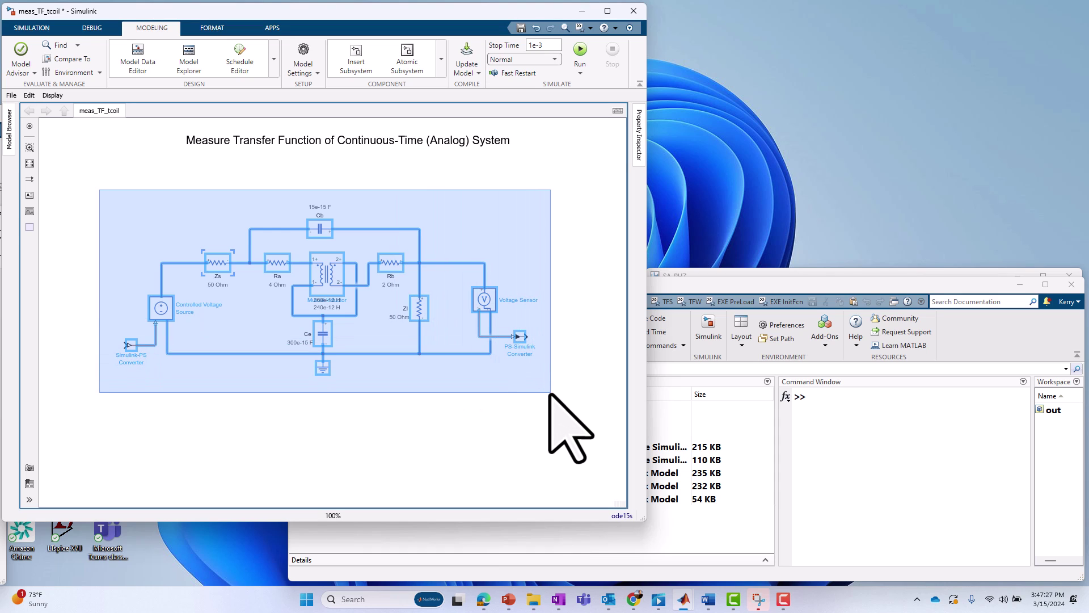
pyautogui.moveTo(549, 393); pyautogui.dragTo(549, 393)
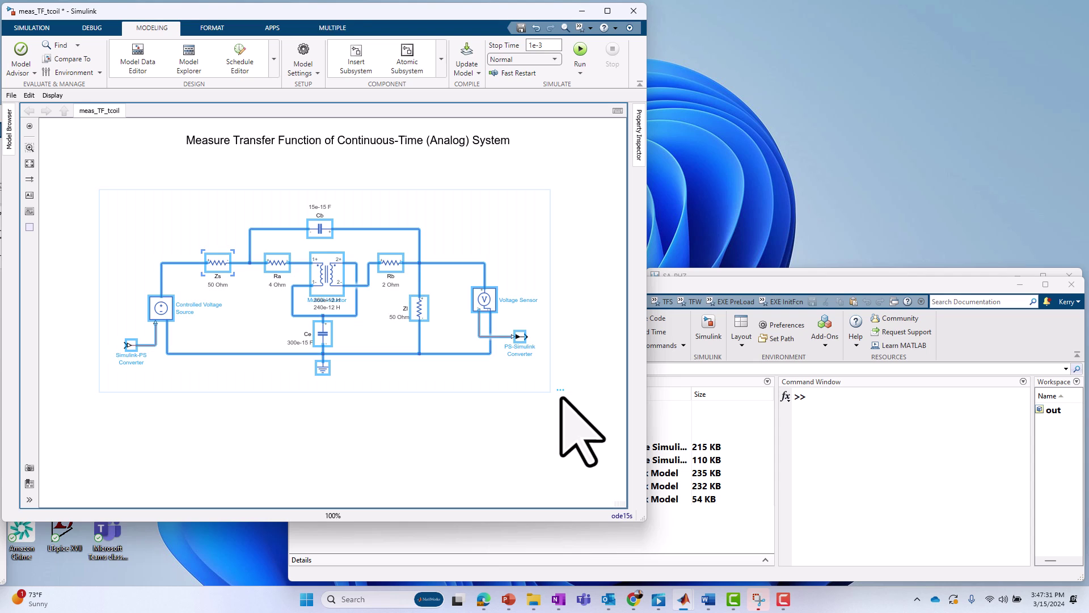
pyautogui.click(562, 386)
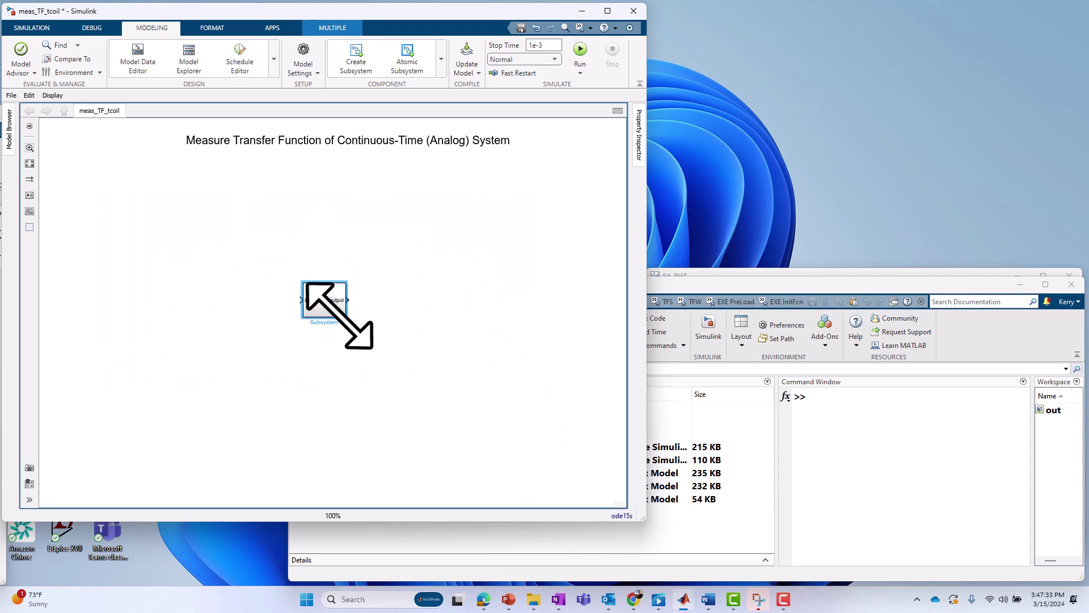
pyautogui.moveTo(372, 323); pyautogui.dragTo(380, 328)
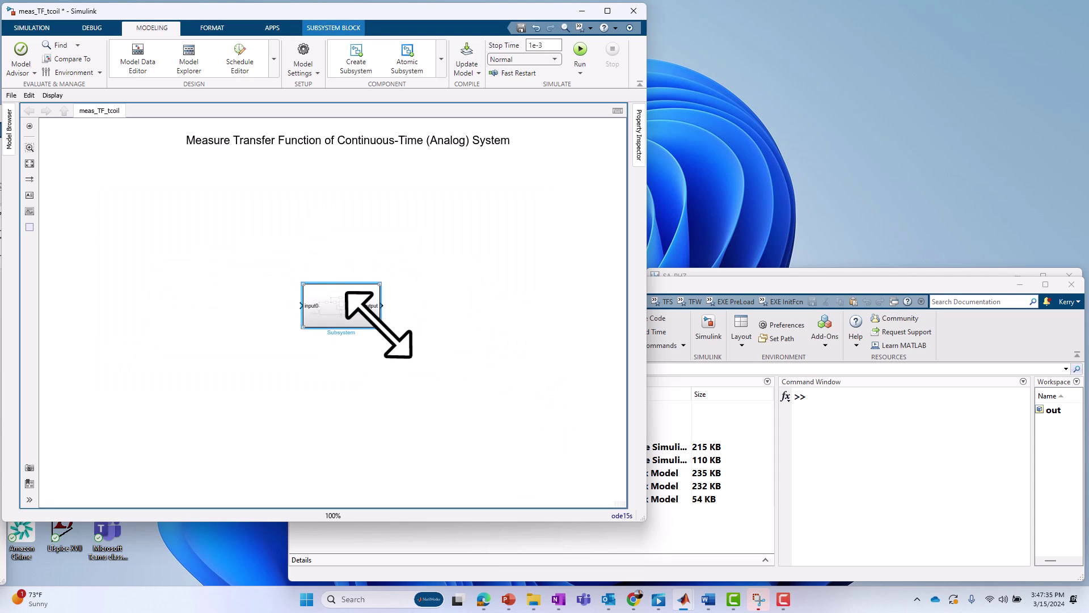
pyautogui.doubleClick(347, 333)
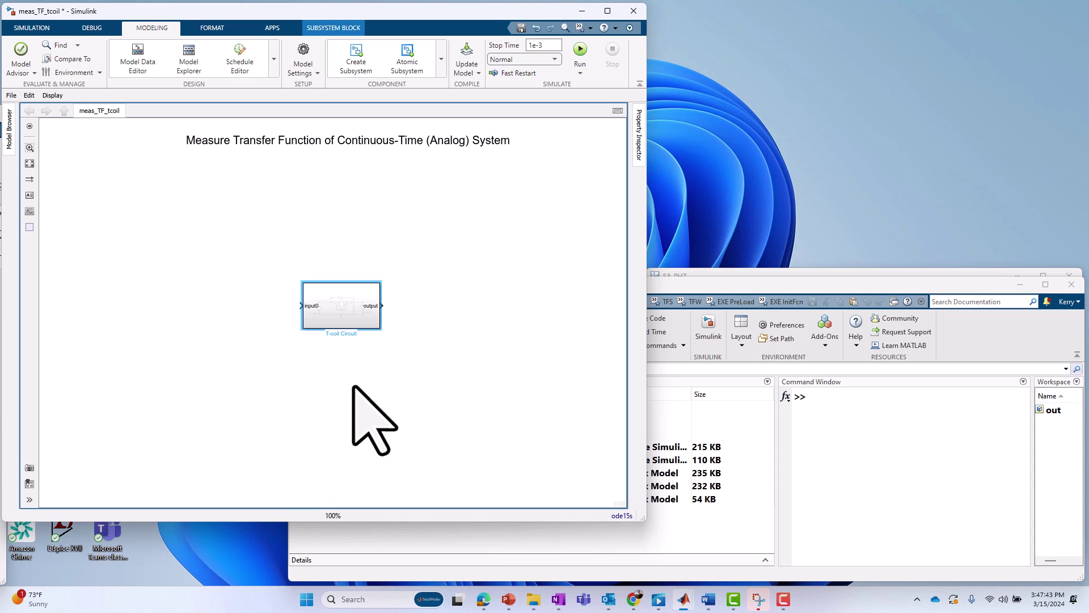
pyautogui.click(324, 290)
# Rename the subsystem's input port V1 and output port V2, then go up to meas_TF_tcoil.
pyautogui.doubleClick(338, 313)
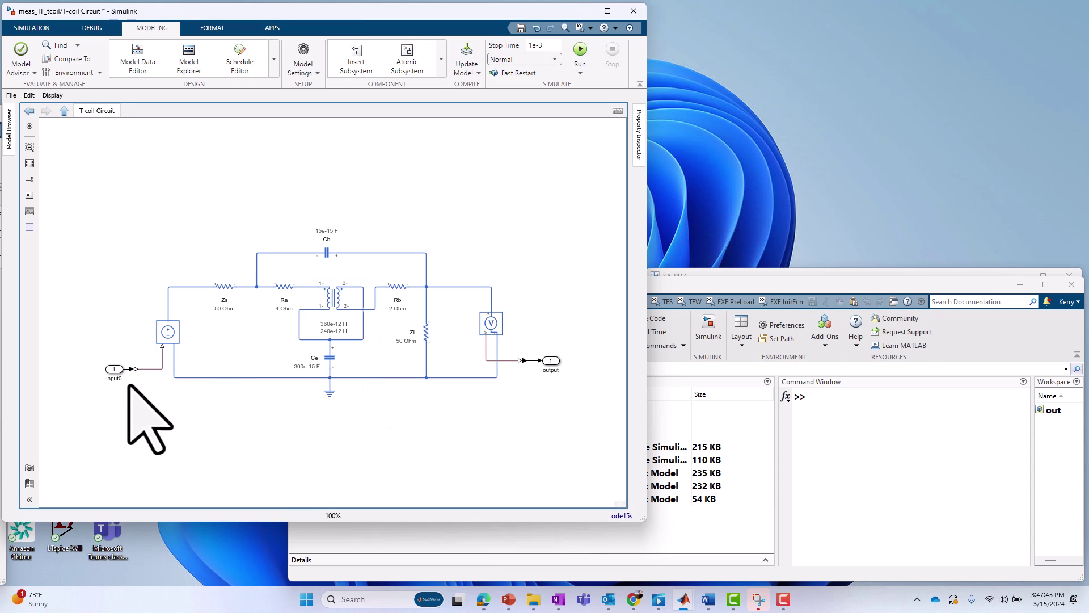
pyautogui.doubleClick(108, 378)
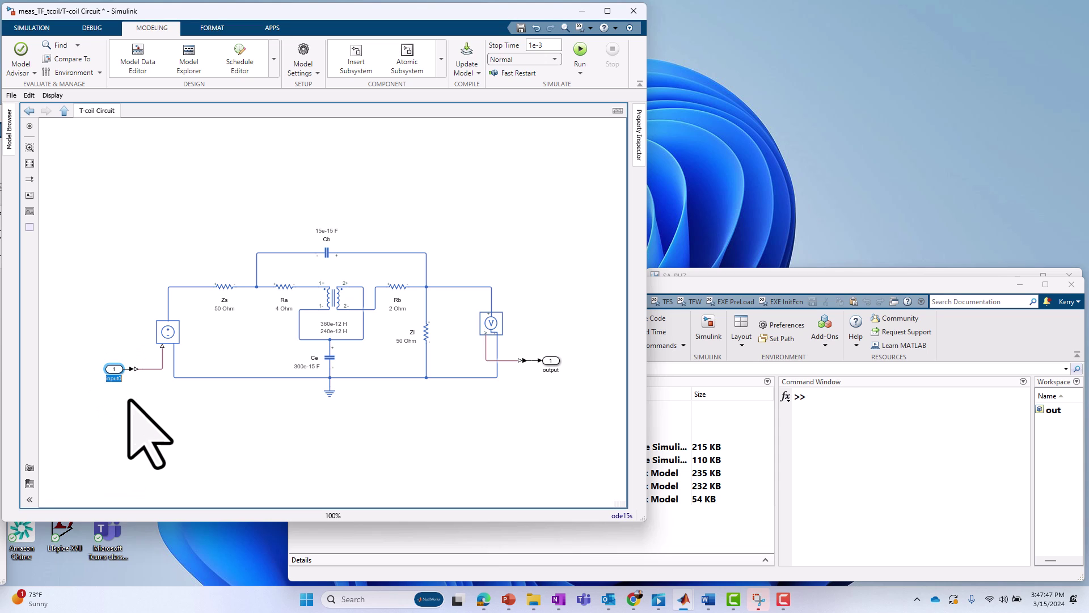
pyautogui.click(559, 389)
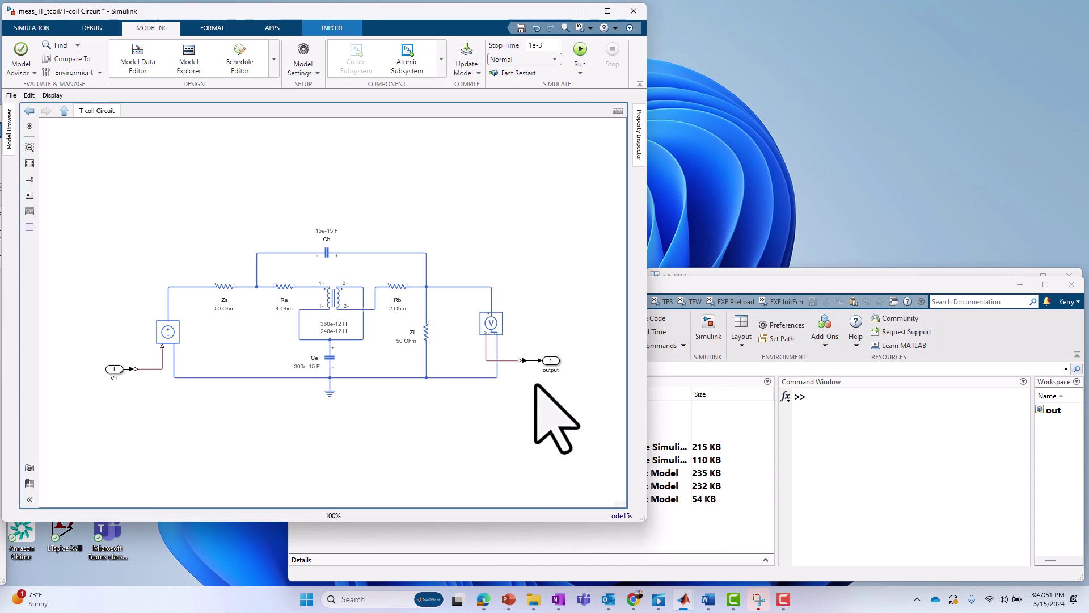
pyautogui.click(547, 361)
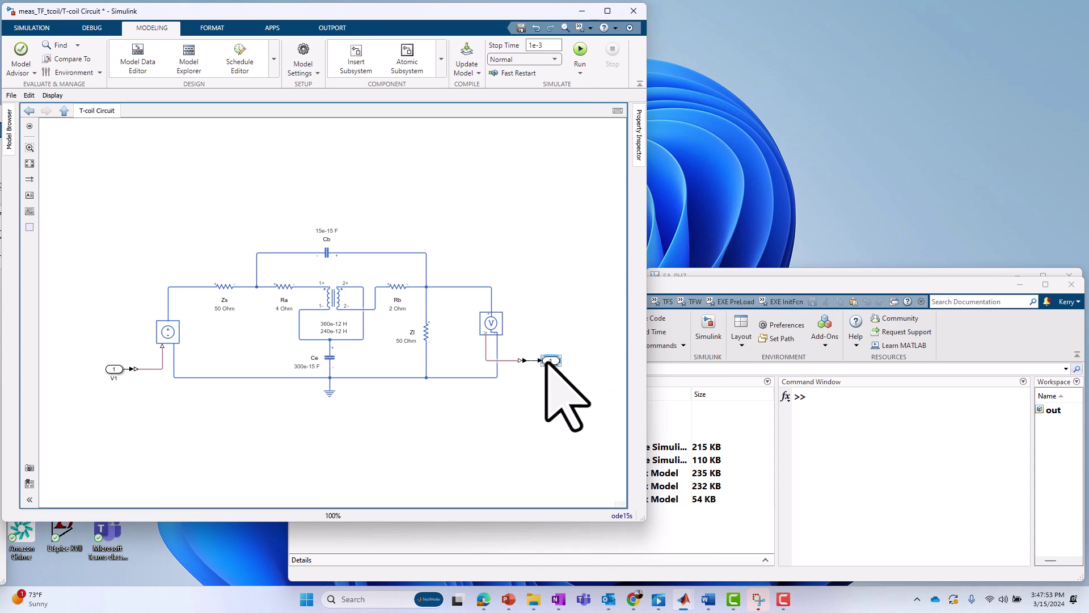
pyautogui.click(593, 306)
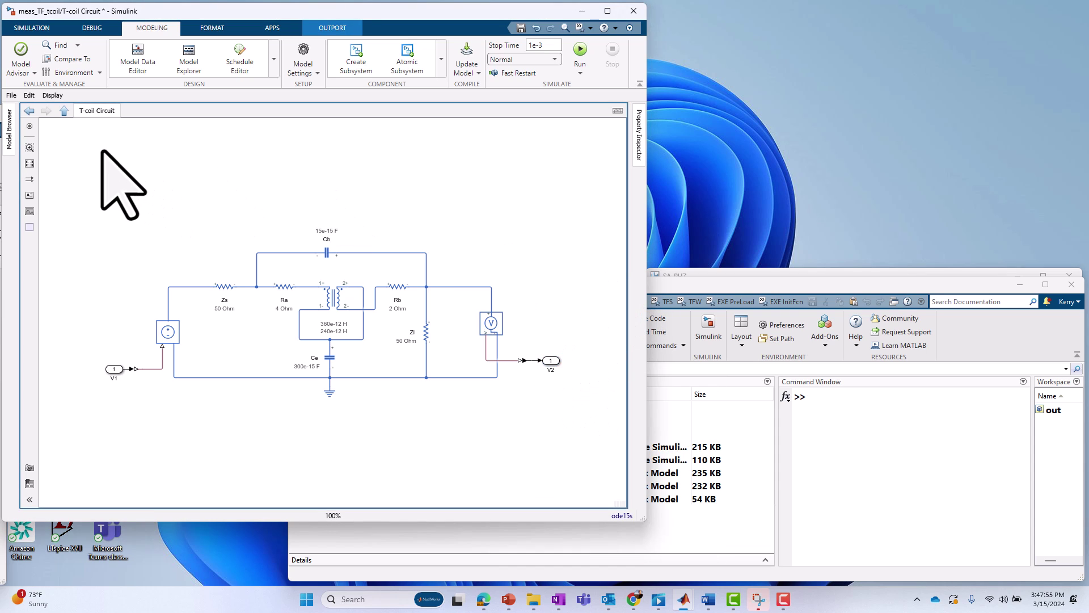
pyautogui.click(64, 111)
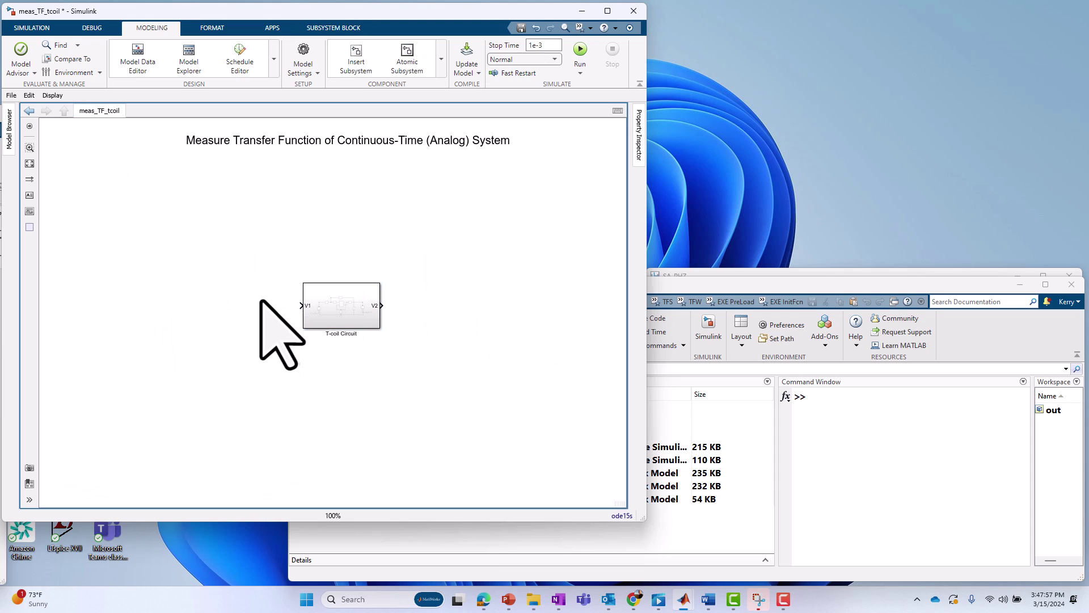
# Search the block library for 'analo' on the canvas beside the T-coil Circuit.
pyautogui.click(296, 306)
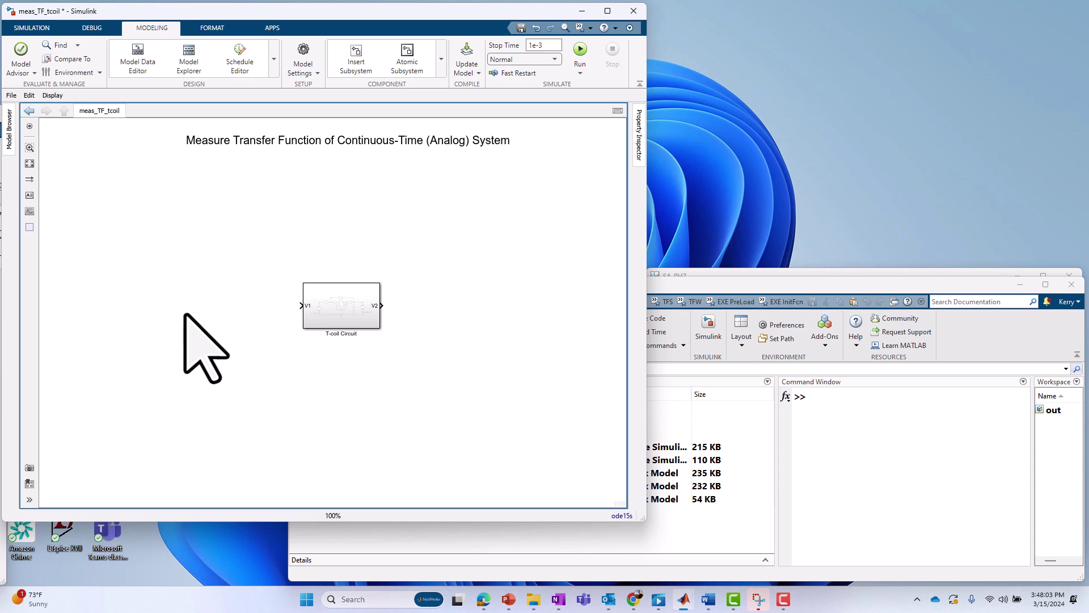
pyautogui.doubleClick(185, 314)
pyautogui.write('analo')
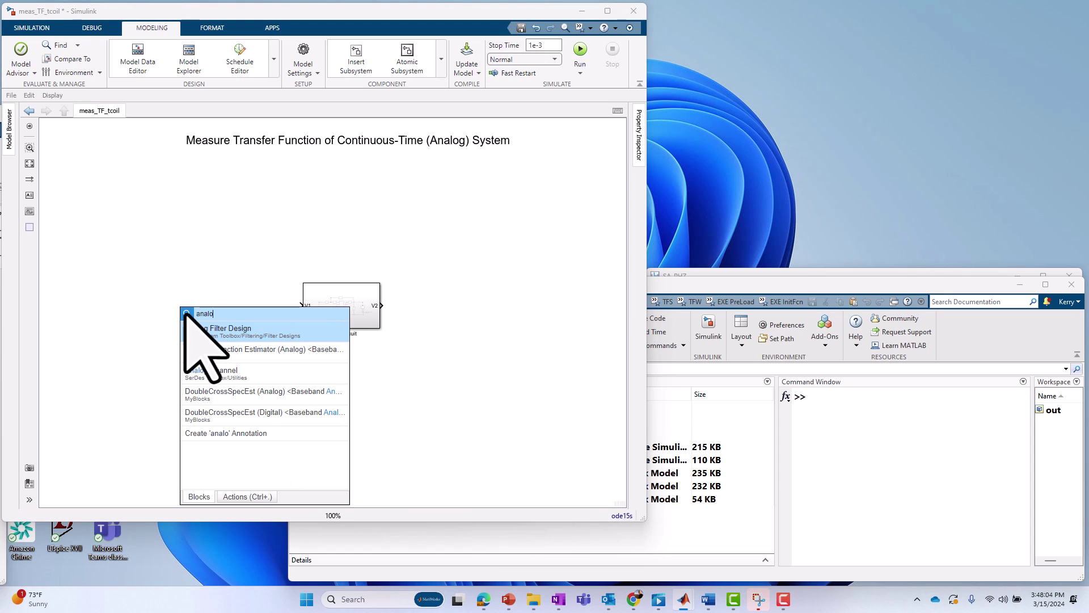
# Insert a Transfer Function Estimator (Analog), with Exc feeding V1 and Ref, and V2 to Resp.
pyautogui.click(227, 356)
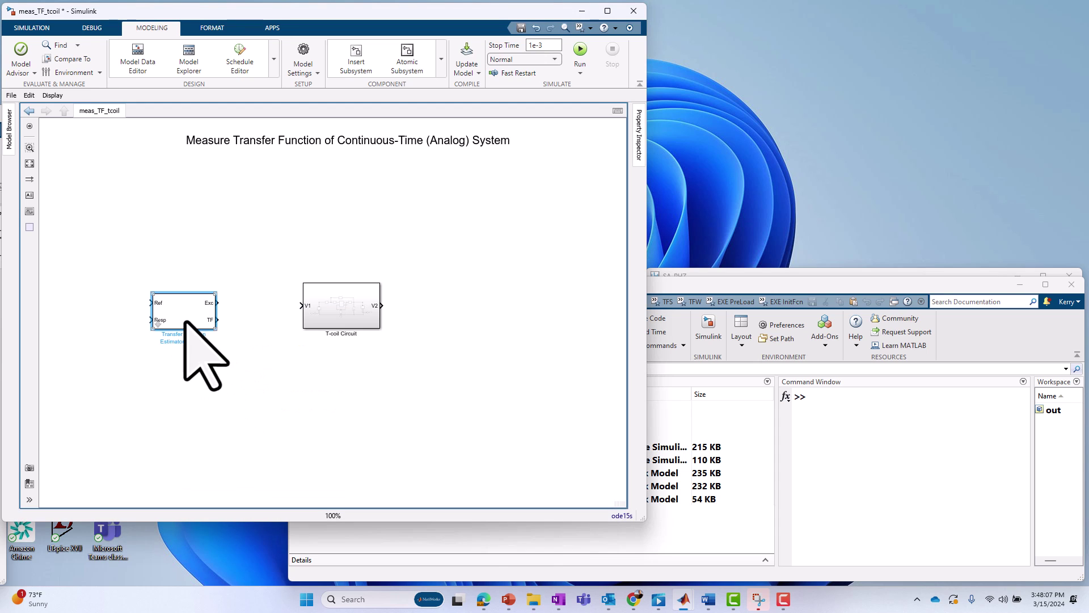
pyautogui.moveTo(187, 323); pyautogui.dragTo(205, 316)
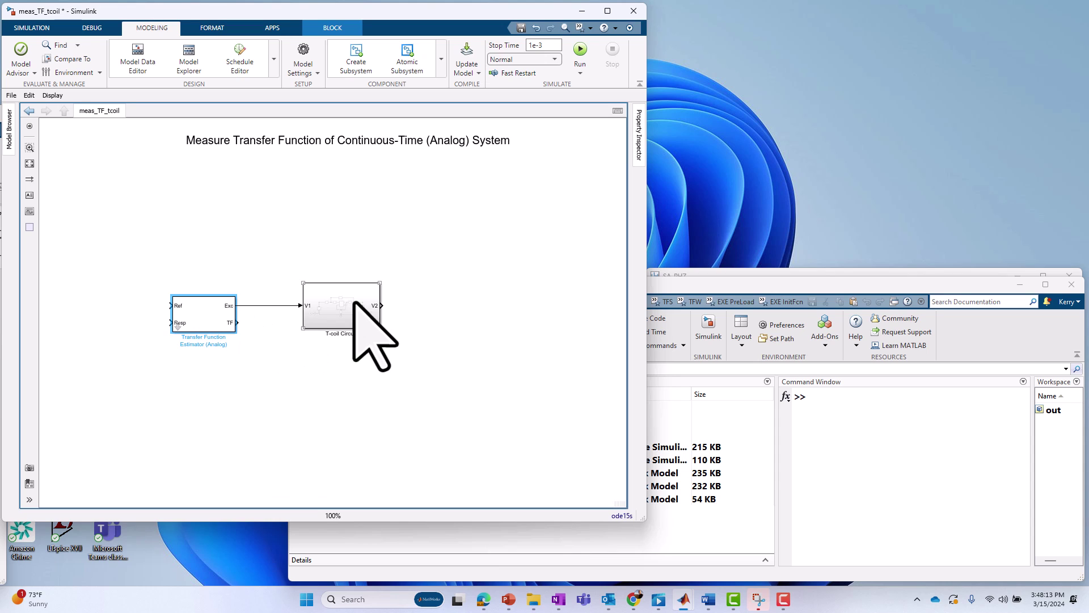
pyautogui.moveTo(381, 305); pyautogui.dragTo(211, 378)
pyautogui.moveTo(264, 305)
pyautogui.mouseDown()
pyautogui.moveTo(255, 287)
pyautogui.moveTo(151, 284)
pyautogui.moveTo(168, 307)
pyautogui.mouseUp()
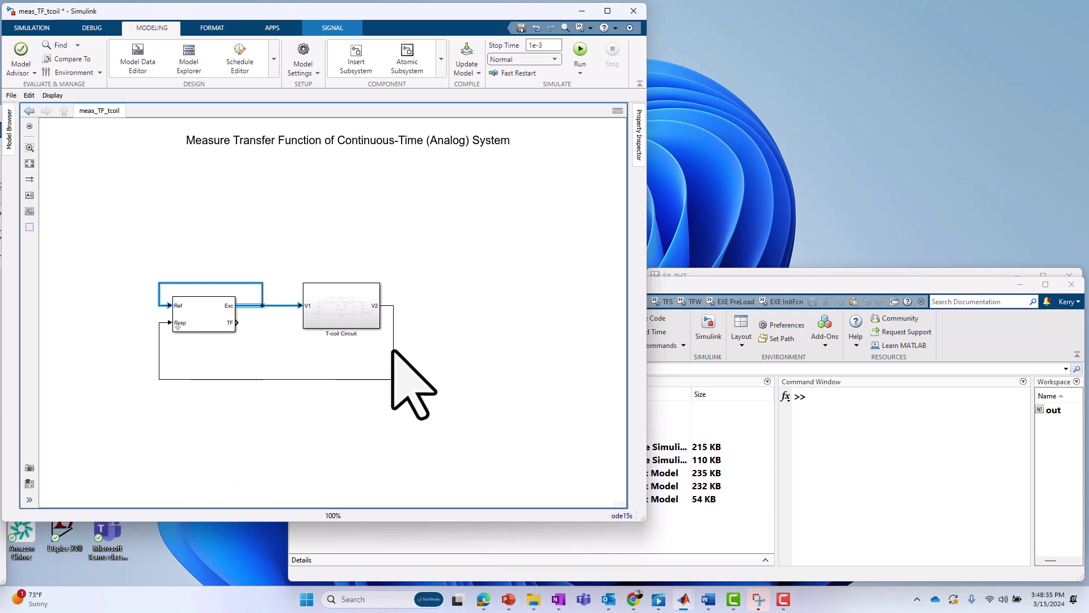
pyautogui.moveTo(393, 351); pyautogui.dragTo(418, 348)
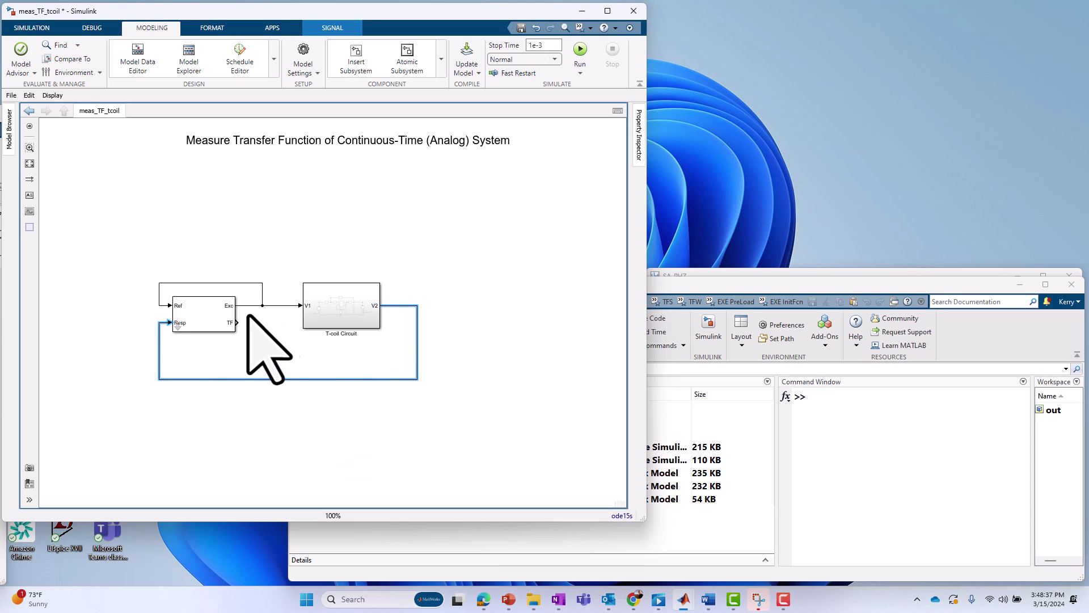
# Set the estimator's Hold Off to 1e-9 s, keeping bandwidth 200e9, FFT size 1000, 100 averages.
pyautogui.doubleClick(203, 317)
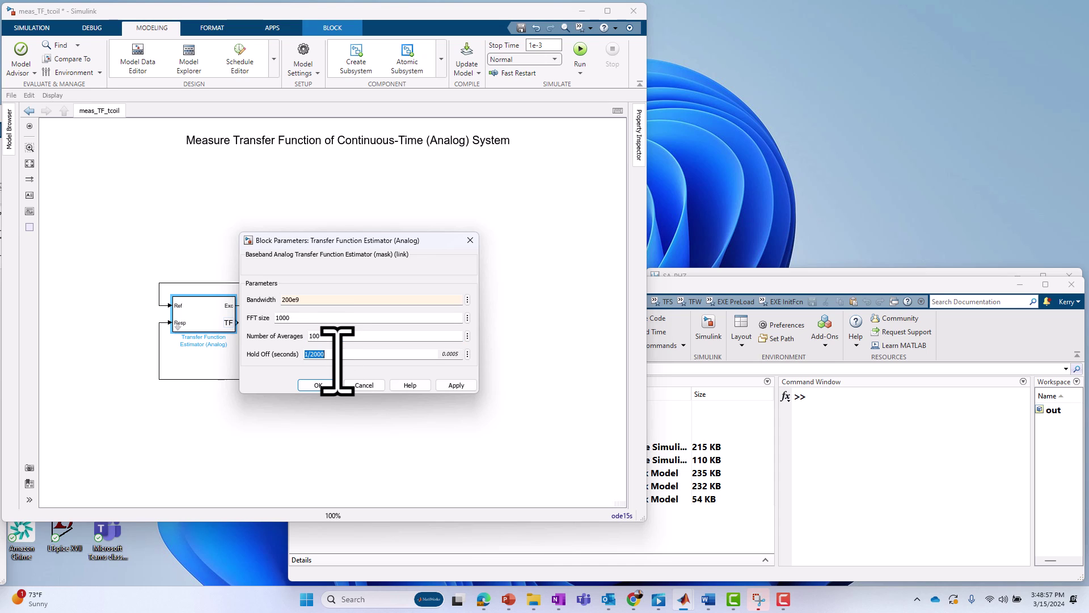
pyautogui.write('1e-9')
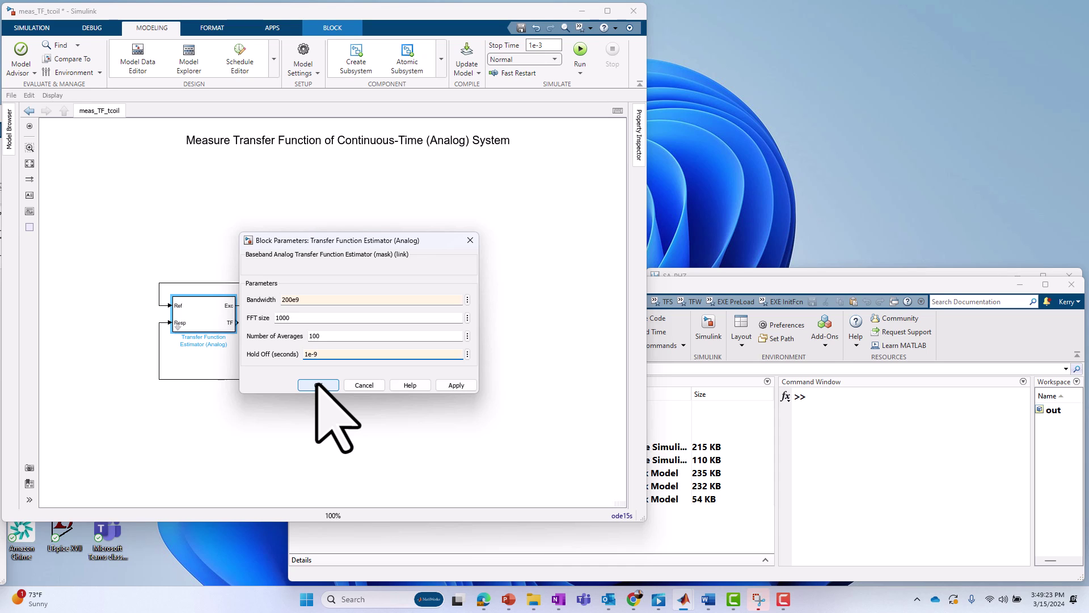
pyautogui.click(318, 385)
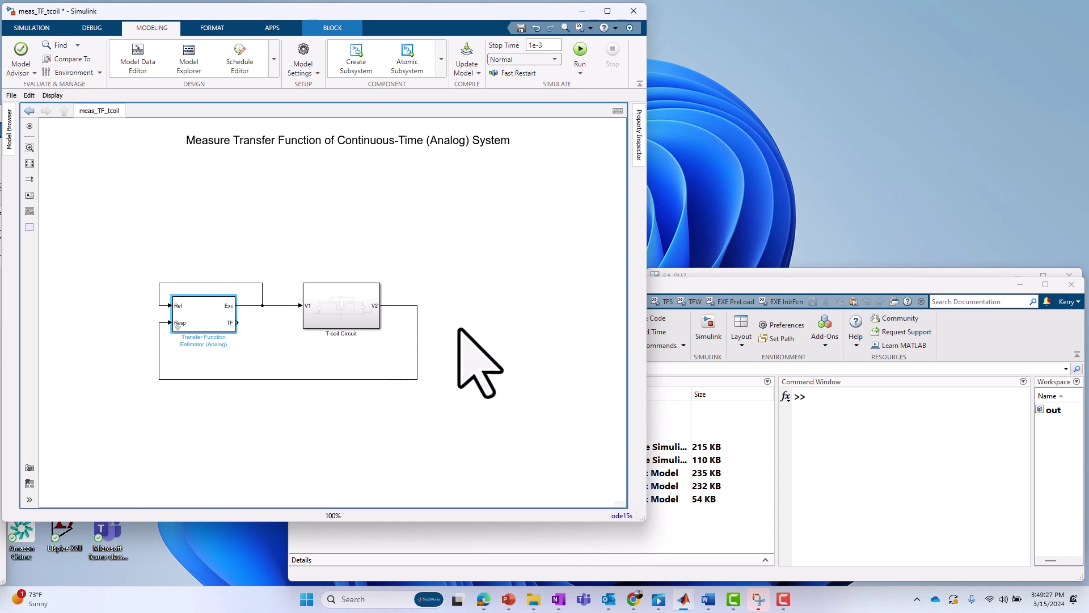
# Add a Step block with step time 0 and wire it to the T-coil Circuit's V1 input.
pyautogui.moveTo(418, 340); pyautogui.dragTo(522, 341)
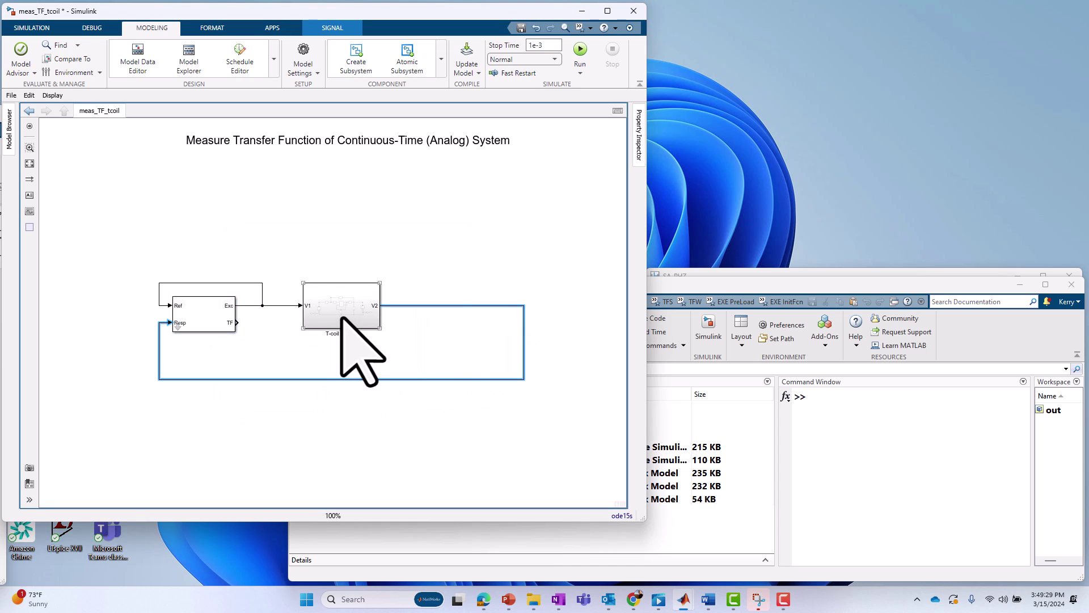
pyautogui.moveTo(355, 315); pyautogui.dragTo(451, 310)
pyautogui.click(358, 304)
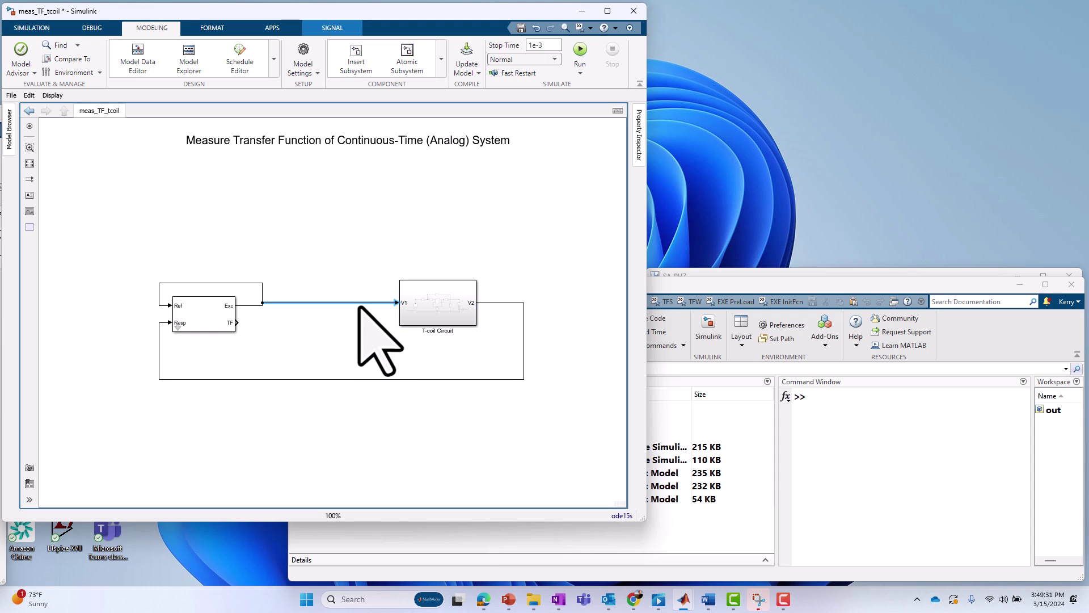
pyautogui.doubleClick(304, 251)
pyautogui.write('step')
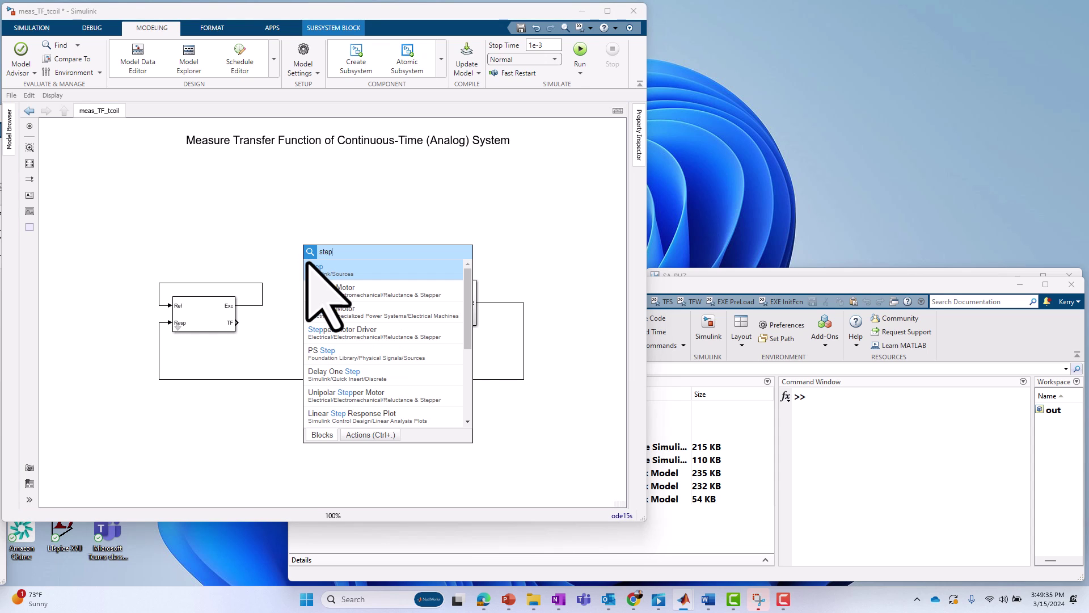
pyautogui.click(315, 267)
pyautogui.doubleClick(309, 251)
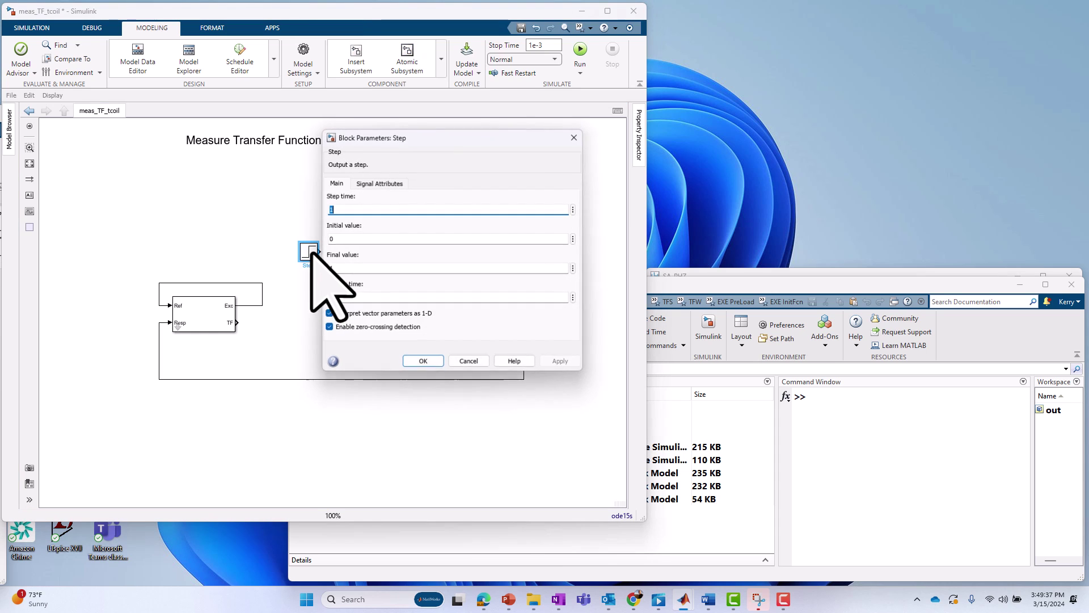
pyautogui.write('0')
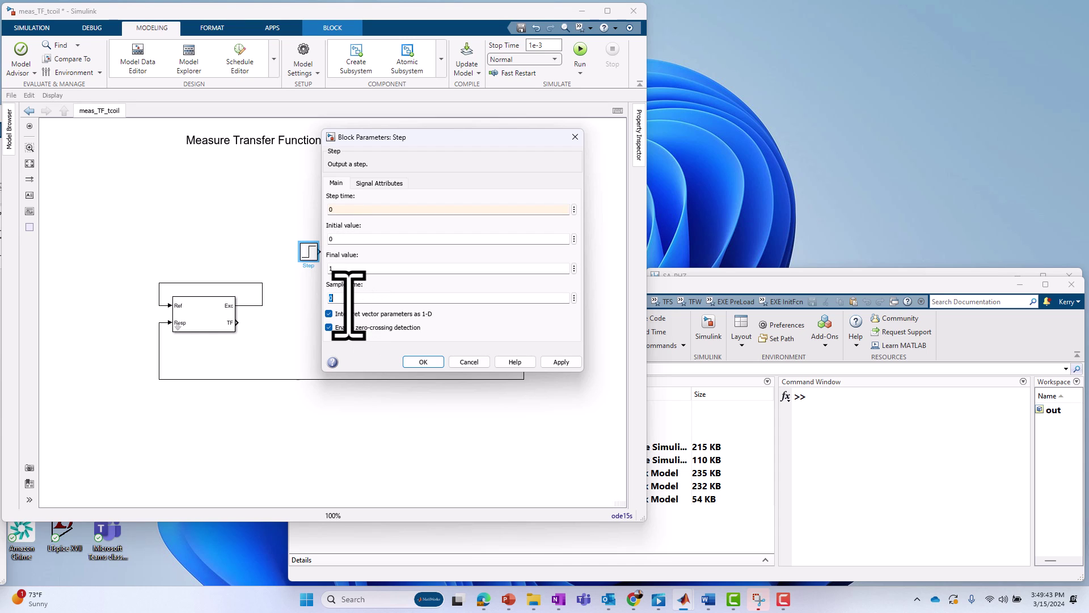
pyautogui.click(423, 362)
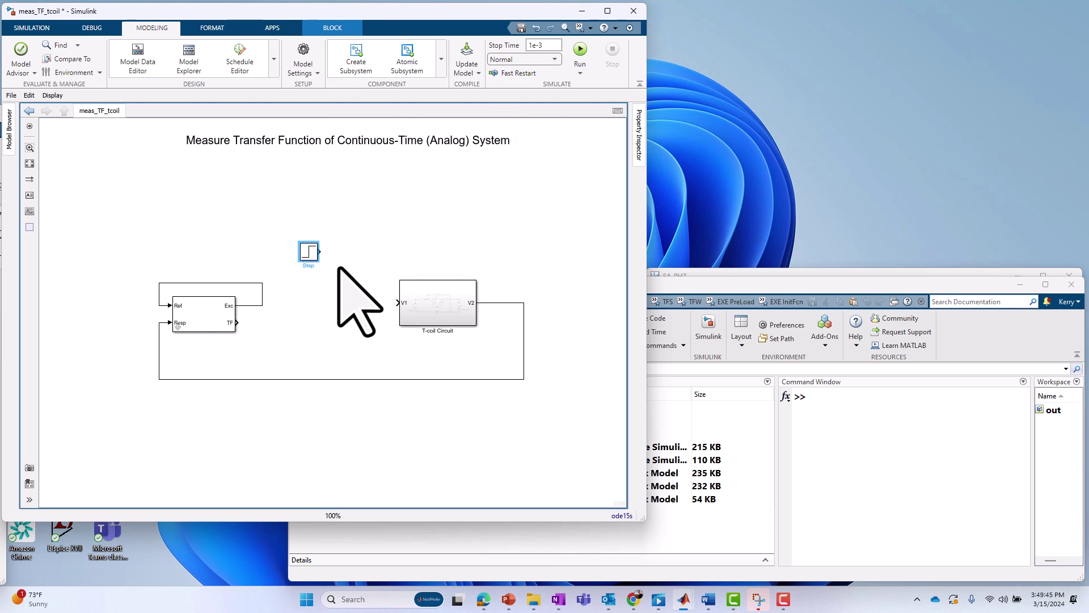
pyautogui.moveTo(323, 250); pyautogui.dragTo(404, 303)
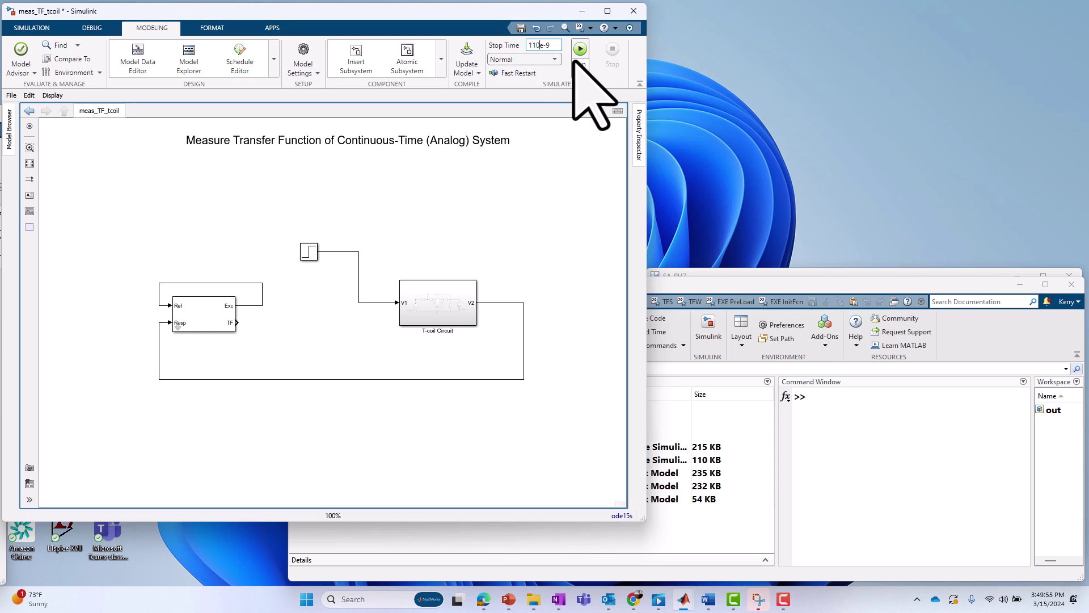
# Add a Scope block to the right of the T-coil Circuit.
pyautogui.doubleClick(550, 232)
pyautogui.write('scope')
pyautogui.press('Return')
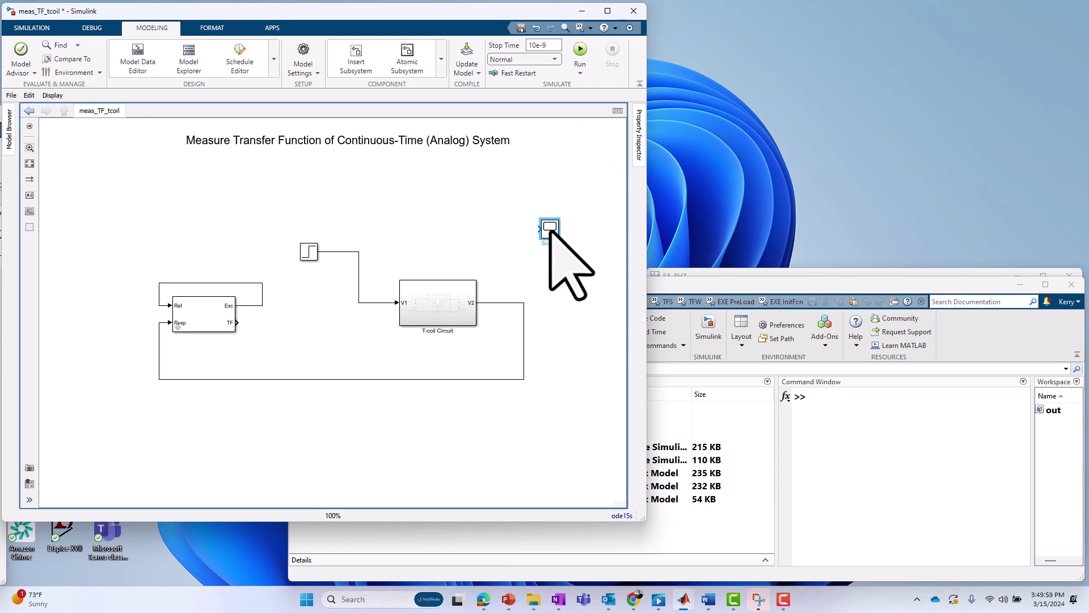
# Connect the V2 output to the Scope.
pyautogui.moveTo(550, 234); pyautogui.dragTo(518, 292)
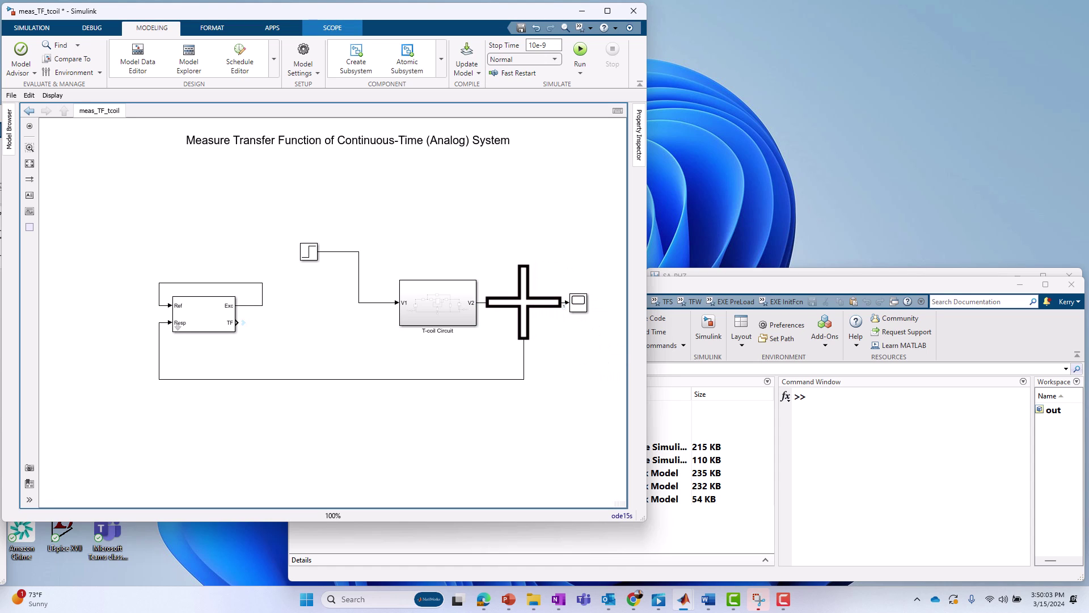
pyautogui.click(307, 256)
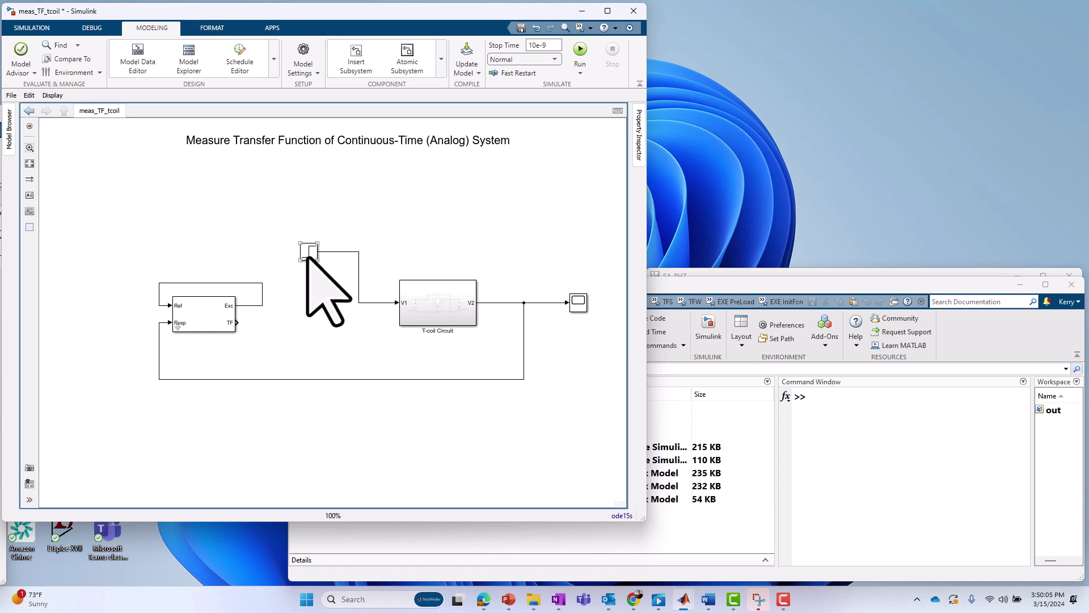
pyautogui.click(543, 296)
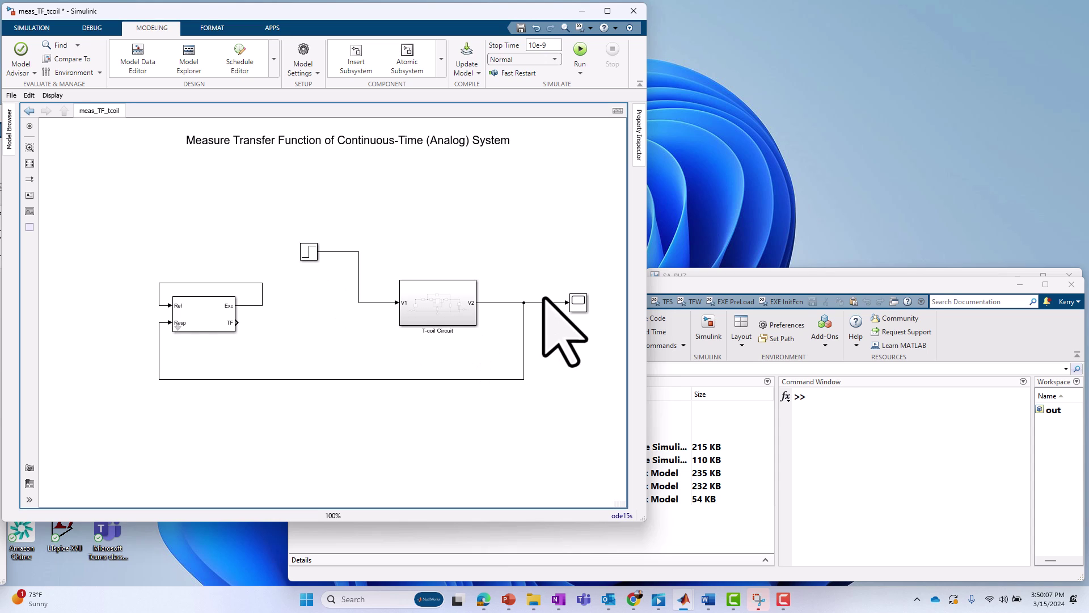
# Run the model and review the missing Solver Configuration error in the Diagnostic Viewer.
pyautogui.click(580, 50)
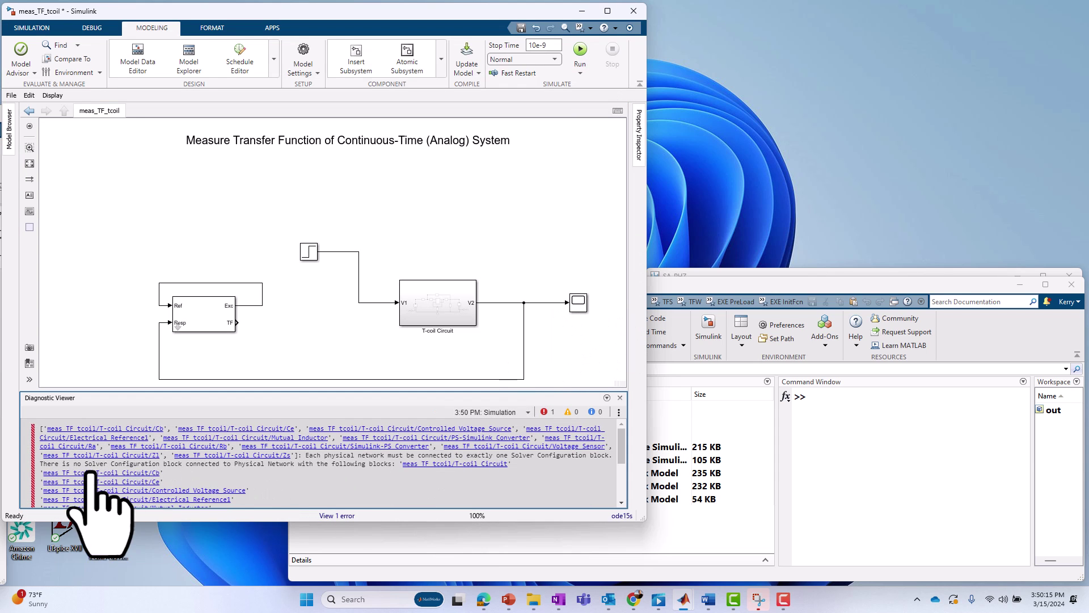
pyautogui.moveTo(63, 462); pyautogui.dragTo(354, 464)
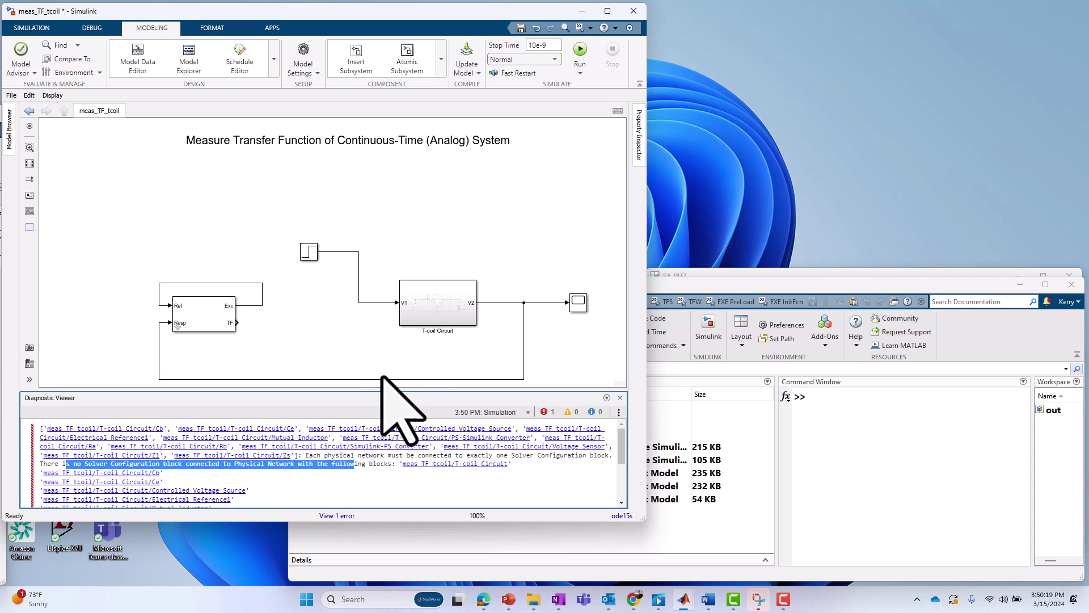
pyautogui.click(444, 309)
# Add a Solver Configuration block near the ground inside T-coil Circuit, then return to meas_TF_tcoil.
pyautogui.doubleClick(445, 311)
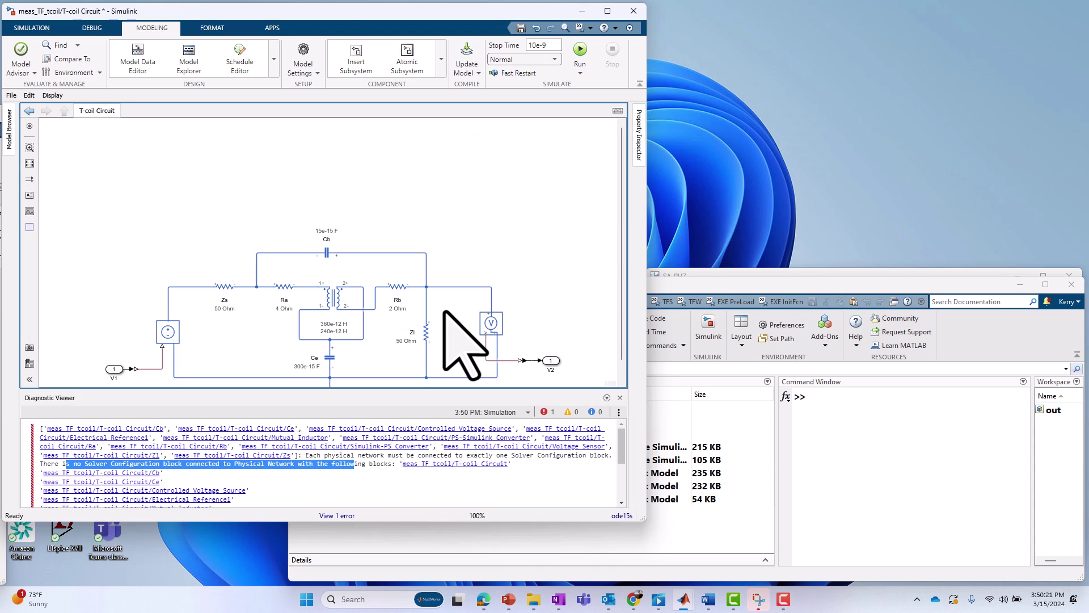
pyautogui.click(619, 397)
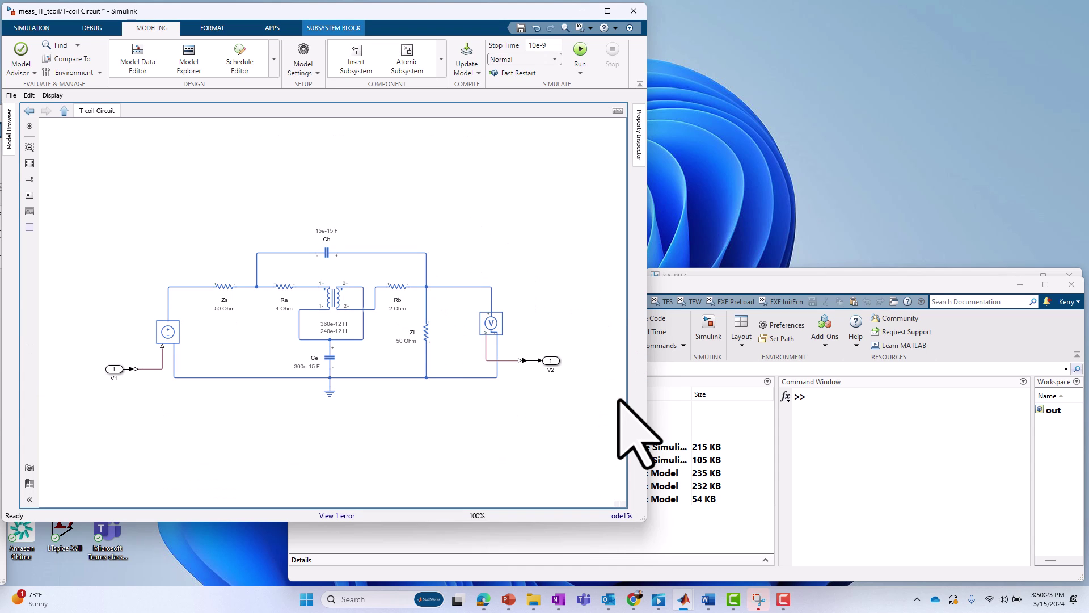
pyautogui.doubleClick(268, 433)
pyautogui.press('Escape')
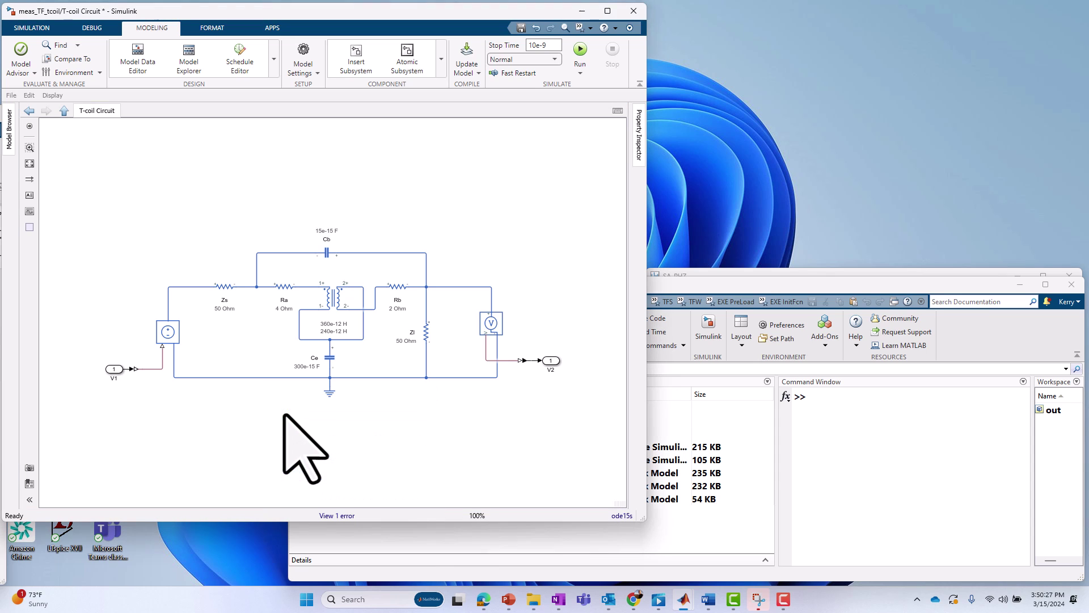
pyautogui.moveTo(270, 436); pyautogui.dragTo(254, 378)
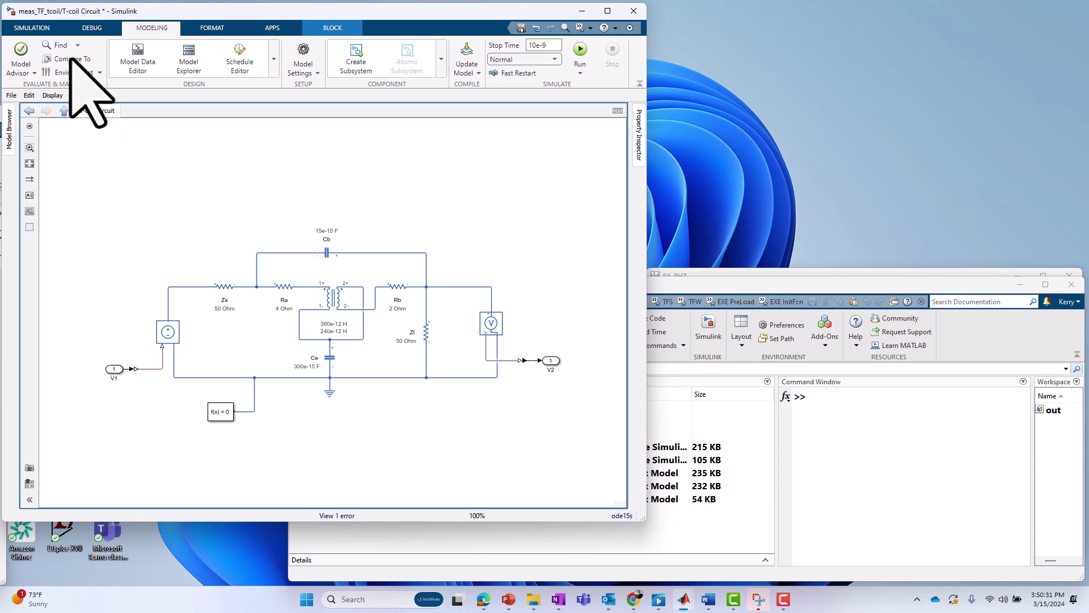
pyautogui.click(65, 110)
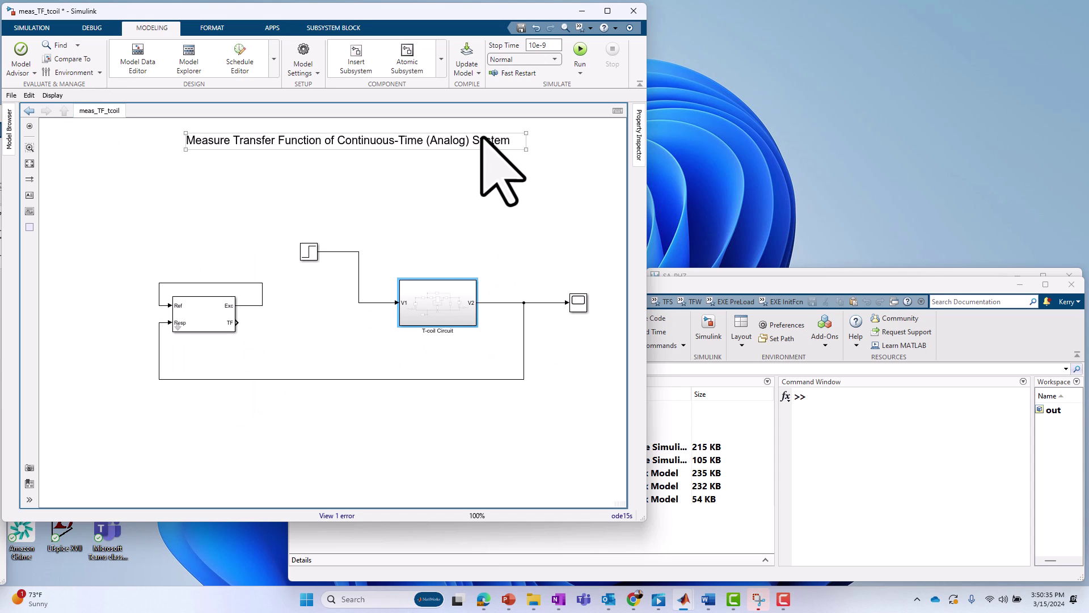
# Run the T-coil model and open the Scope display.
pyautogui.click(579, 50)
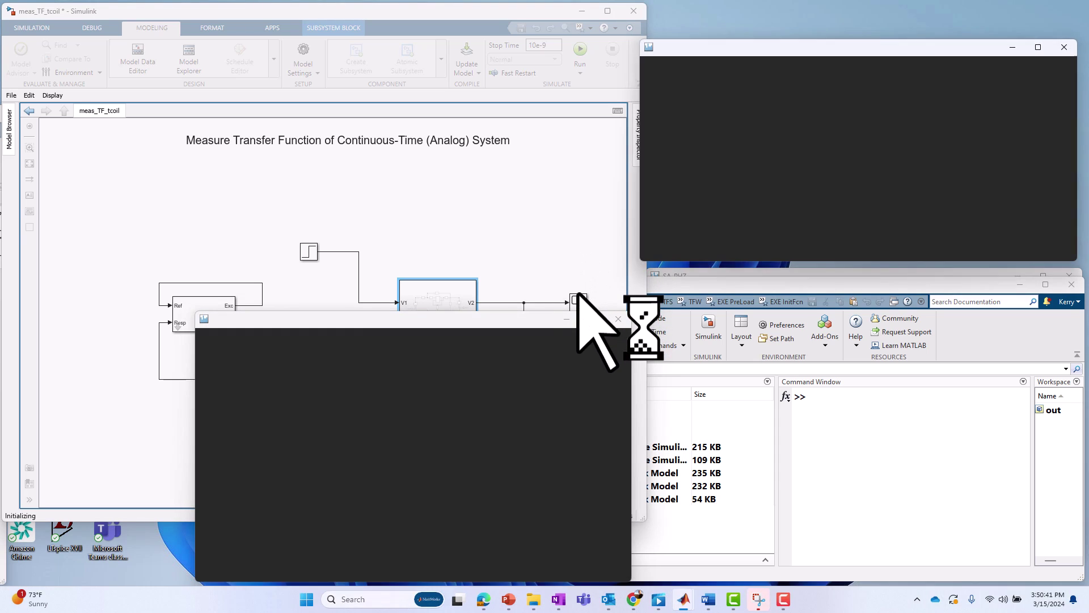
pyautogui.click(582, 309)
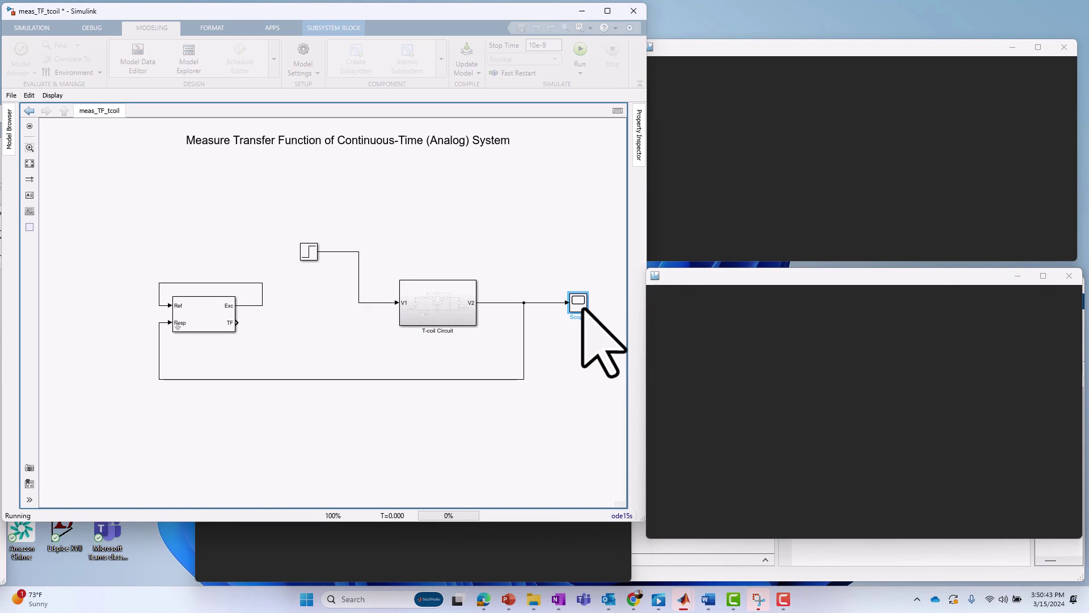
pyautogui.doubleClick(583, 309)
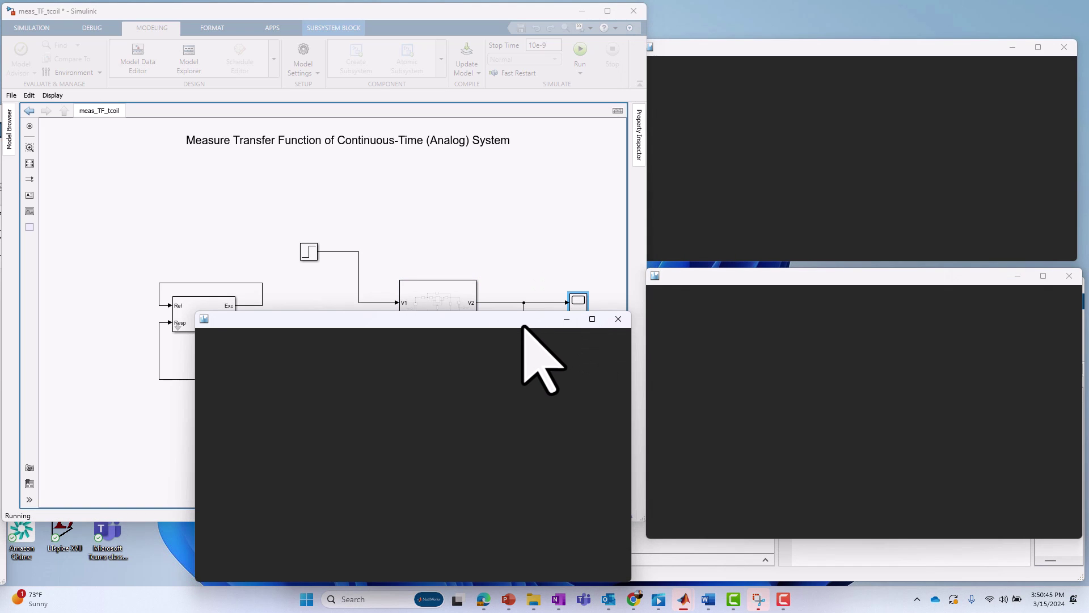
pyautogui.doubleClick(574, 304)
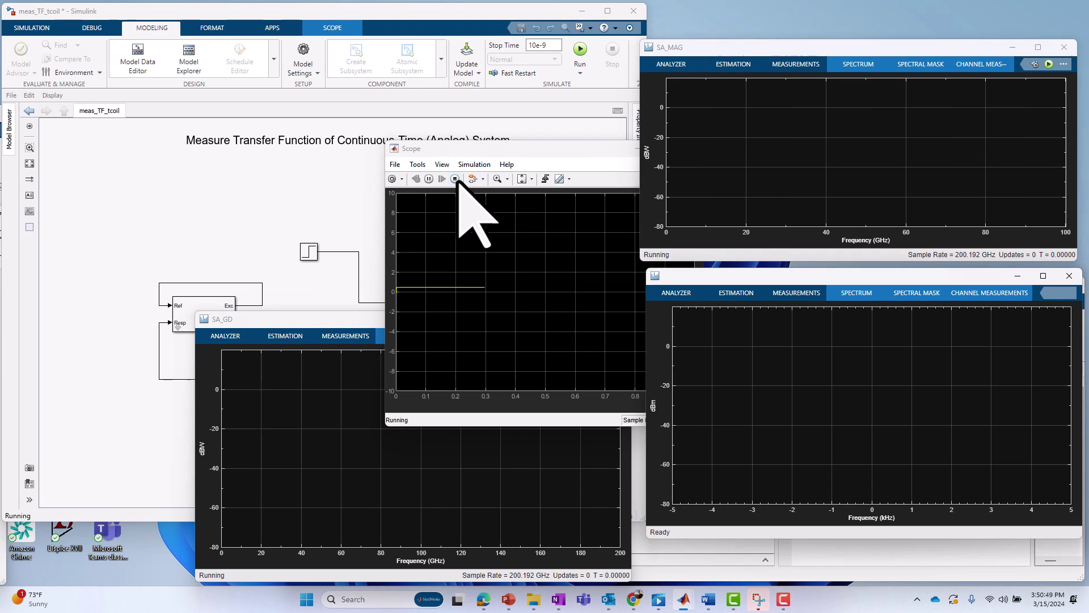
# Stop the simulation and zoom the Scope's time axis onto the initial dip near -0.15.
pyautogui.click(454, 179)
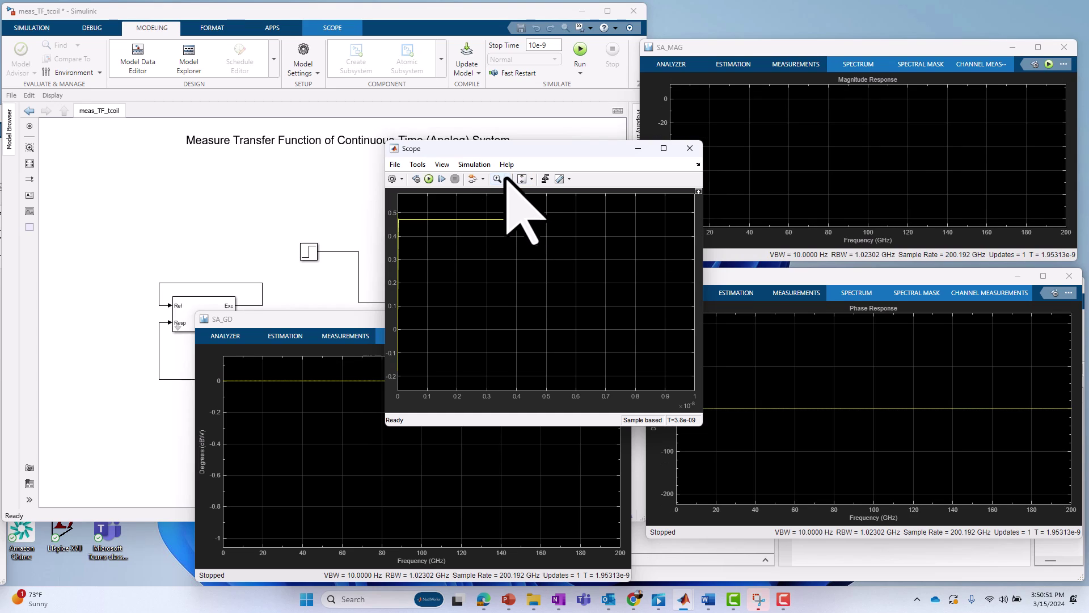
pyautogui.click(506, 179)
pyautogui.click(506, 196)
pyautogui.moveTo(402, 248); pyautogui.dragTo(353, 247)
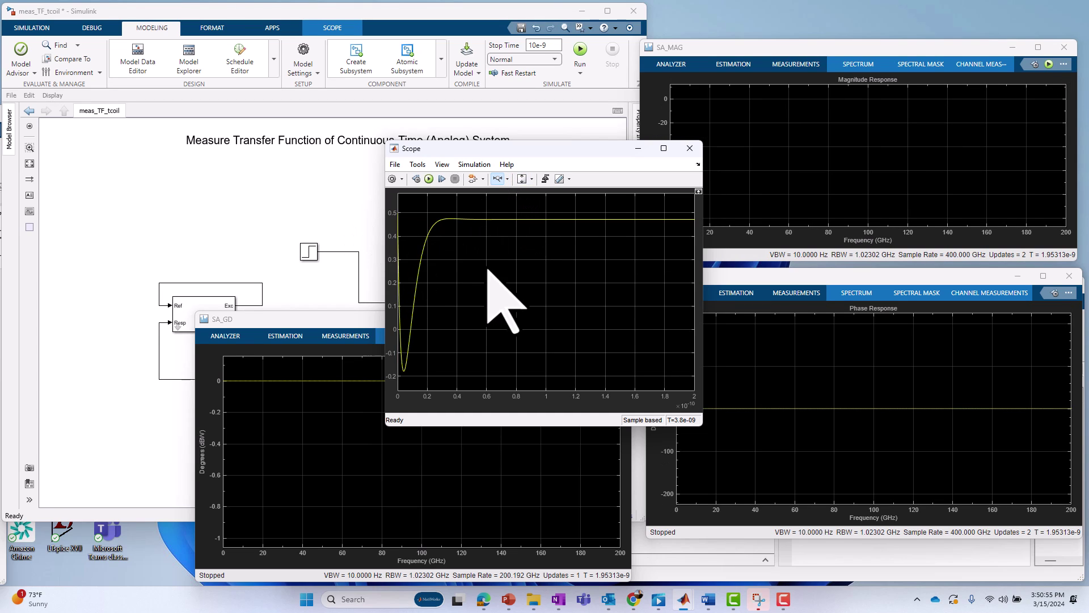
pyautogui.moveTo(523, 265); pyautogui.dragTo(359, 304)
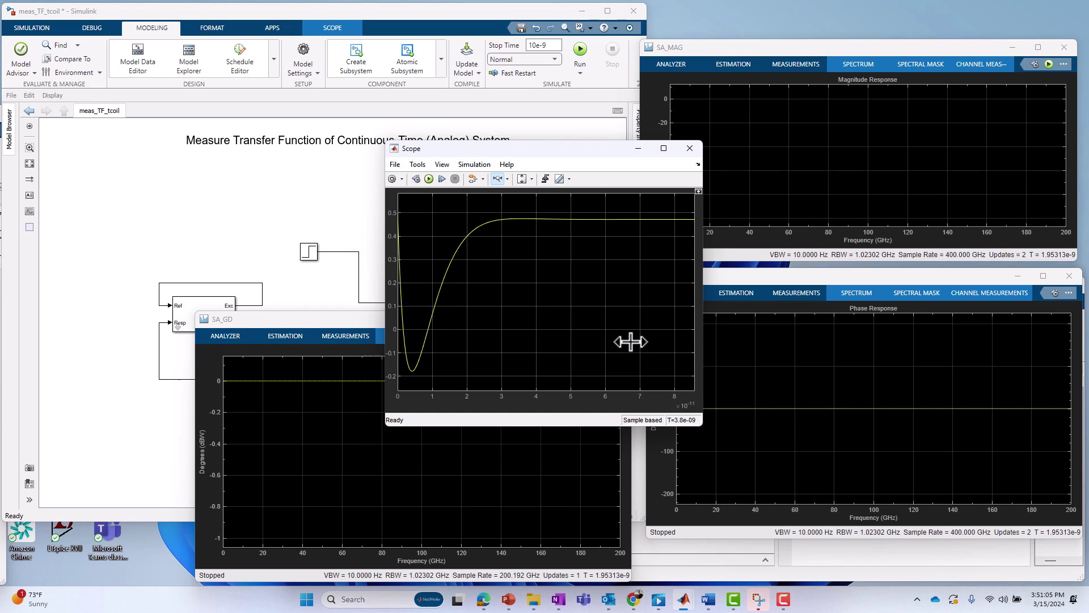
pyautogui.scroll(-2, 630, 341)
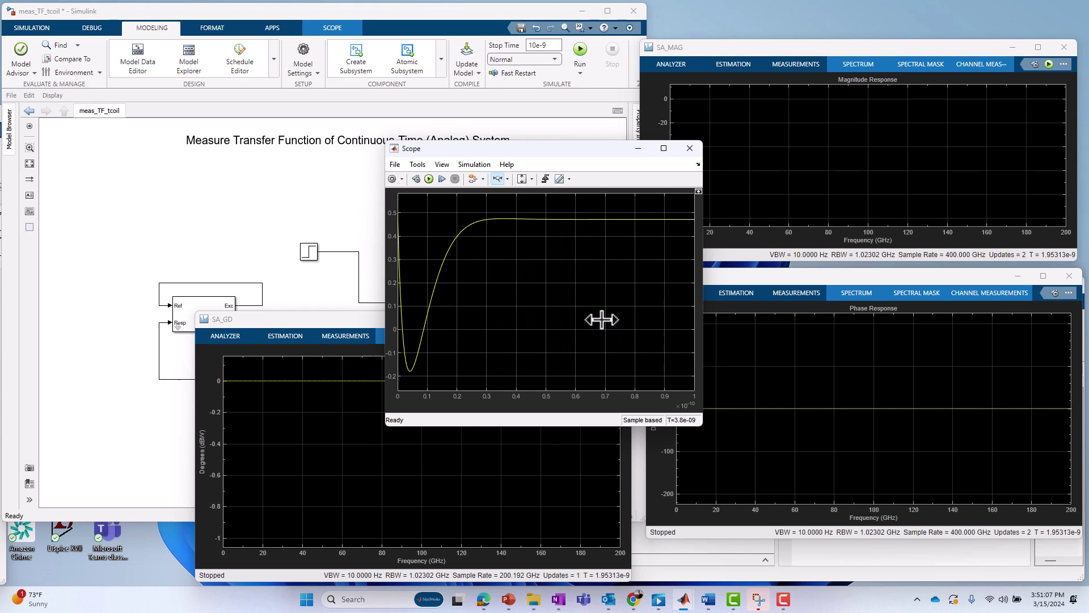
pyautogui.scroll(-1, 674, 362)
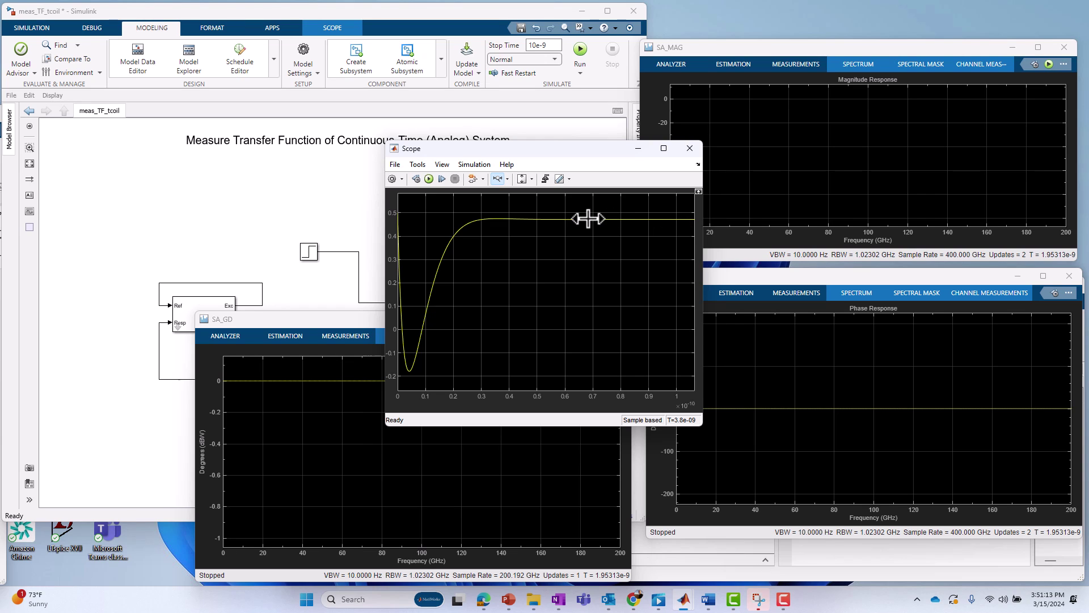
# Close the Scope and change the Transfer Function Estimator's Hold Off to .1e-9 seconds.
pyautogui.click(689, 149)
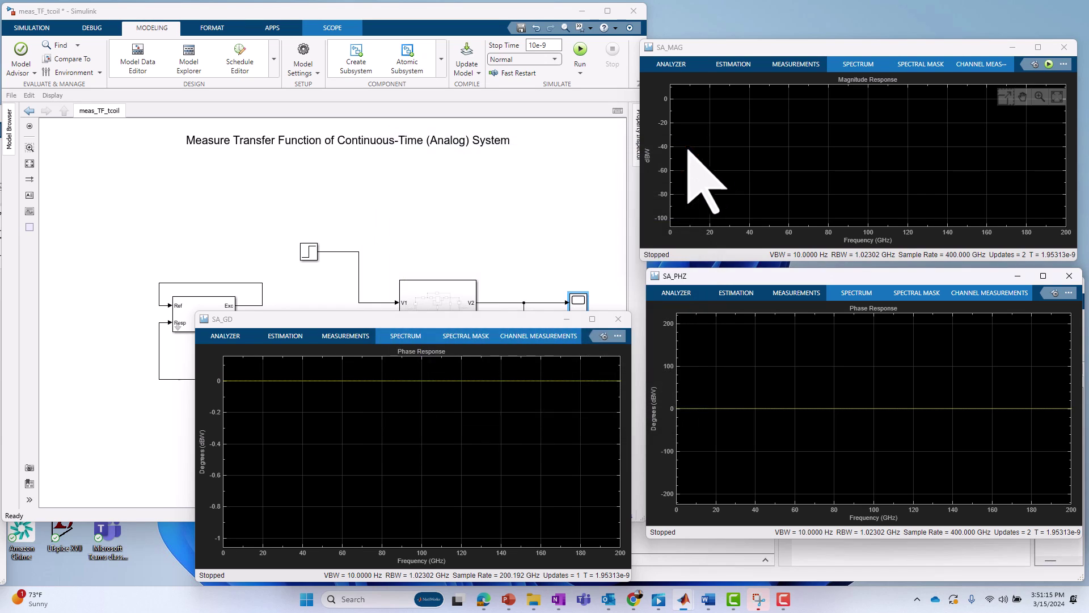
pyautogui.click(211, 303)
pyautogui.doubleClick(209, 320)
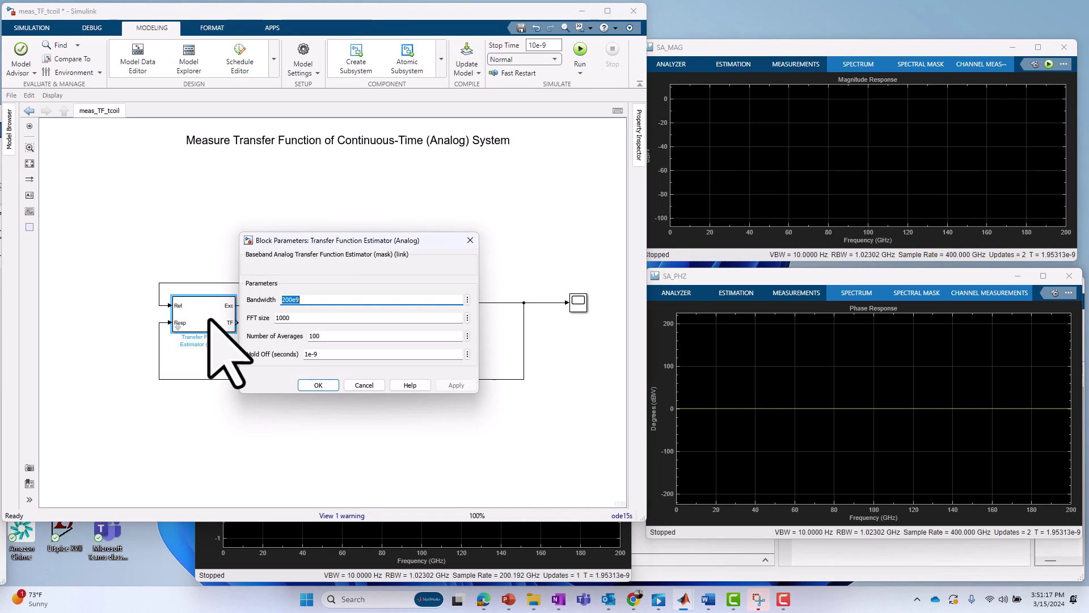
pyautogui.doubleClick(334, 354)
pyautogui.press('Right')
pyautogui.press('Left')
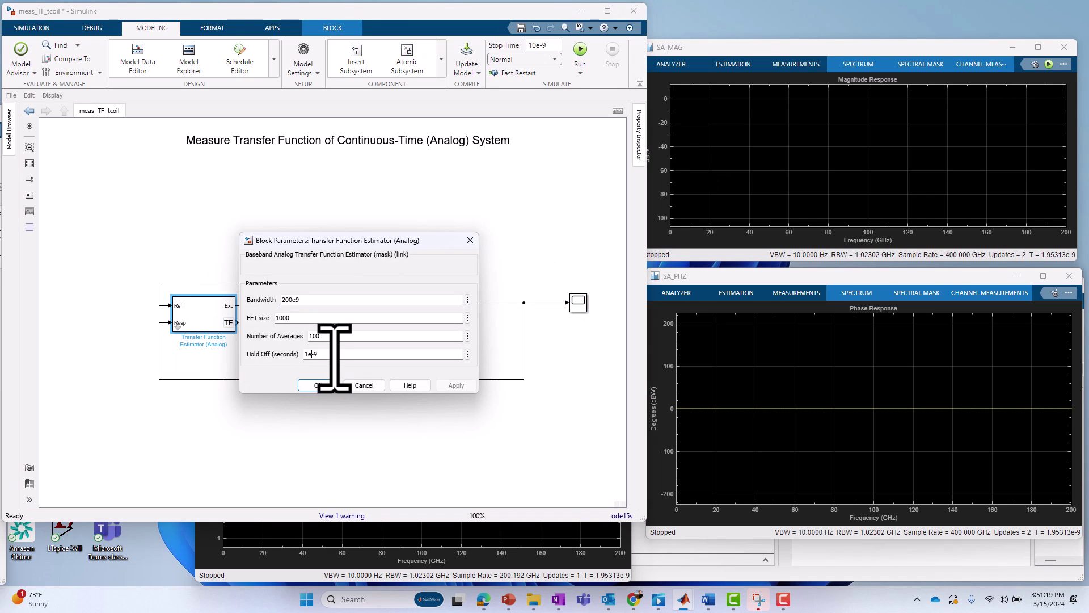
pyautogui.press('Home')
pyautogui.write('.')
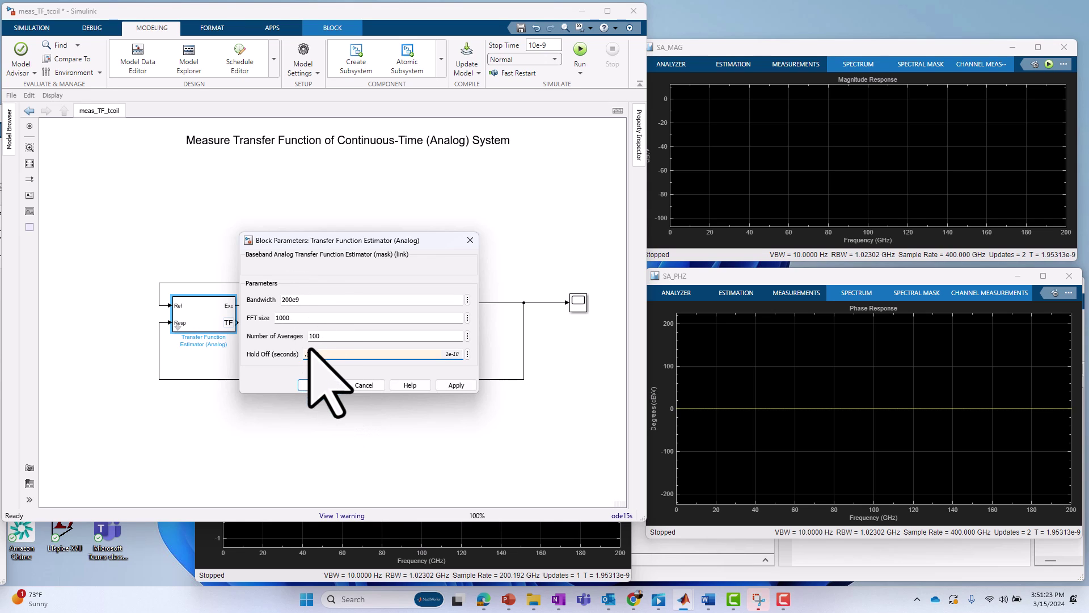
pyautogui.click(318, 385)
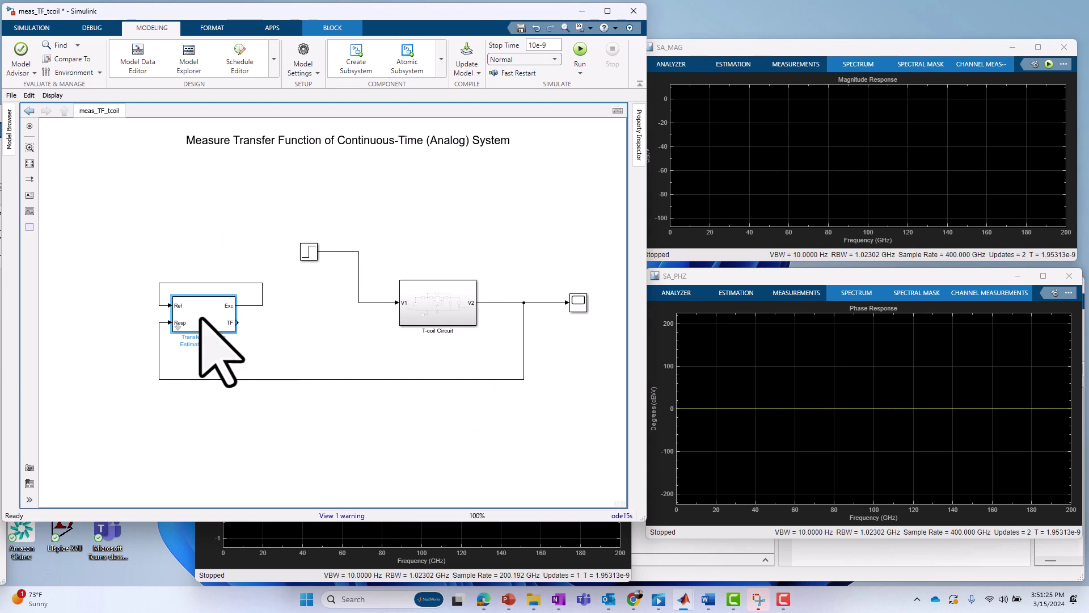
# Delete the Step source and the Scope block along with their wires.
pyautogui.moveTo(286, 226)
pyautogui.mouseDown()
pyautogui.moveTo(377, 299)
pyautogui.moveTo(212, 312)
pyautogui.moveTo(282, 309)
pyautogui.mouseUp()
pyautogui.press('Delete')
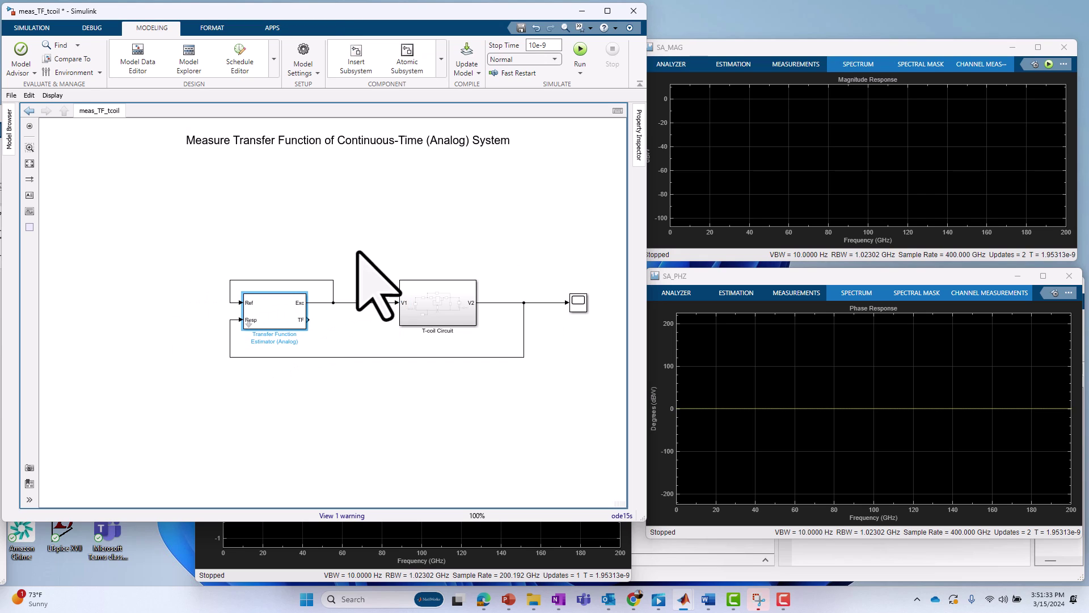
pyautogui.click(575, 301)
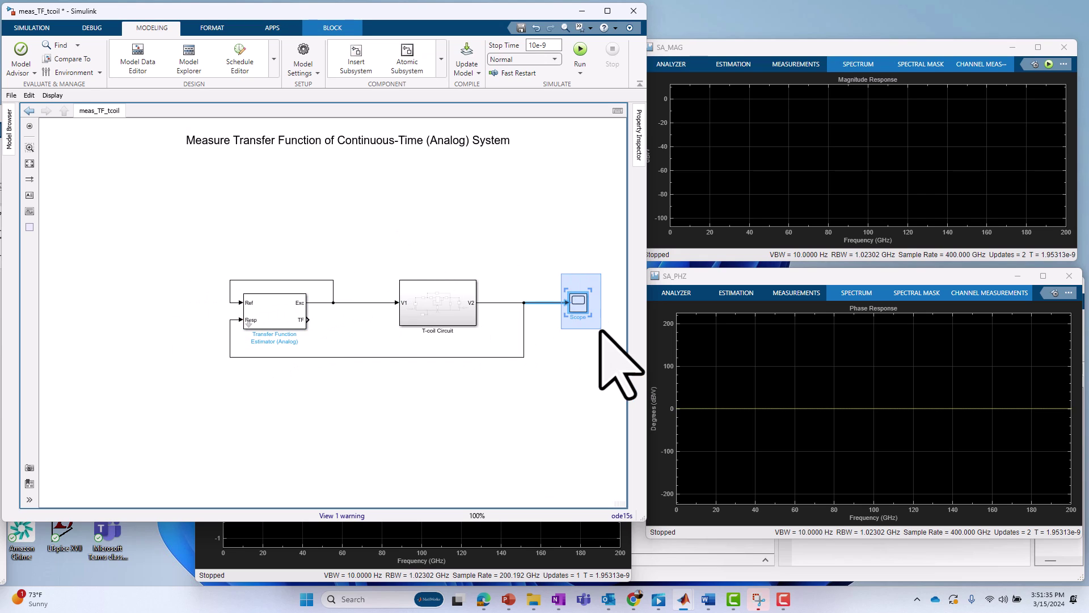
pyautogui.press('Delete')
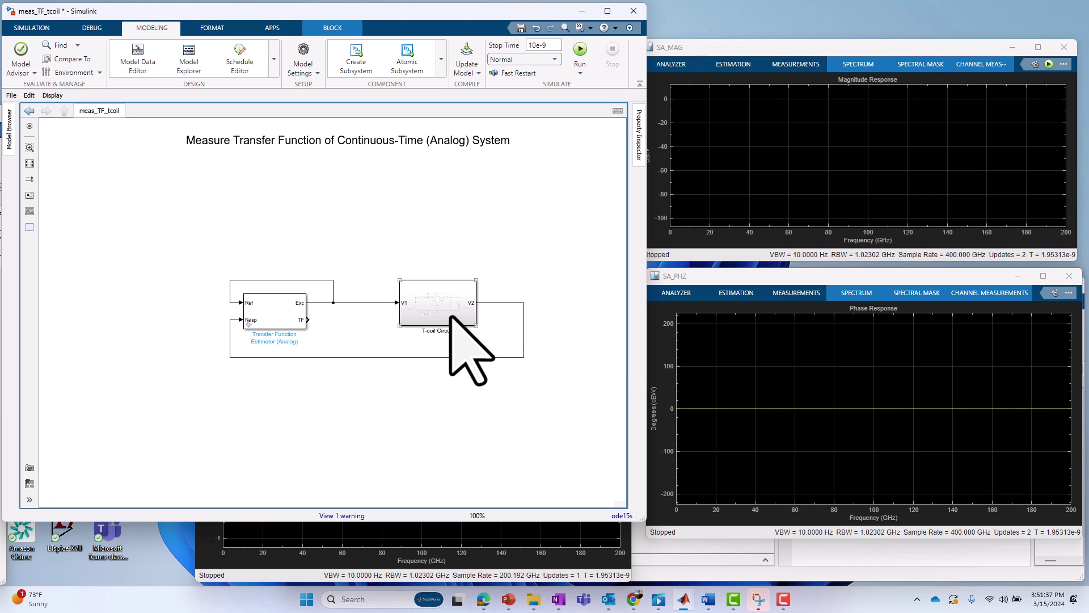
# Shift the T-coil Circuit left, tighten the V2 feedback wire, and move the diagram up-left.
pyautogui.moveTo(452, 312); pyautogui.dragTo(431, 313)
pyautogui.moveTo(524, 333); pyautogui.dragTo(486, 333)
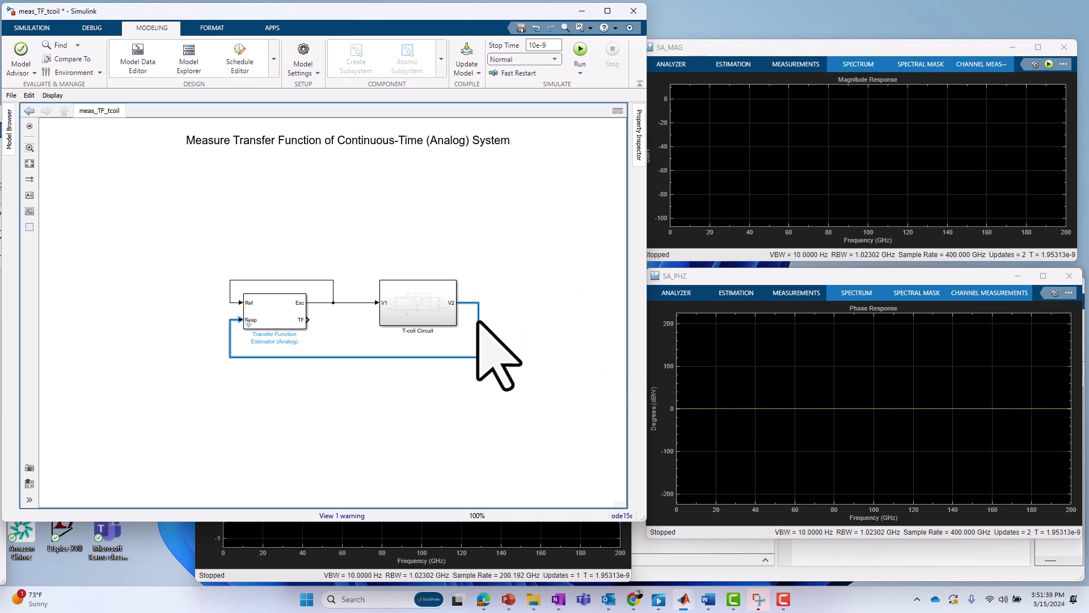
pyautogui.click(424, 310)
pyautogui.moveTo(424, 310); pyautogui.dragTo(410, 310)
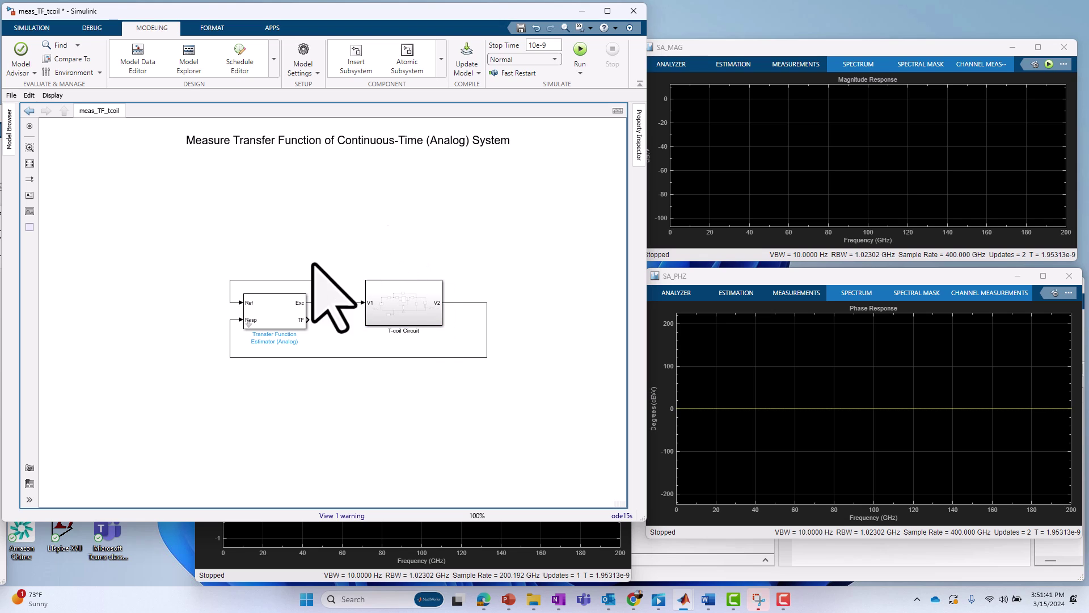
pyautogui.moveTo(201, 256); pyautogui.dragTo(466, 351)
pyautogui.moveTo(415, 319); pyautogui.dragTo(383, 253)
pyautogui.click(304, 375)
# Fit the diagram to the window, reposition the title, and set stop time to 1e-3.
pyautogui.press('space')
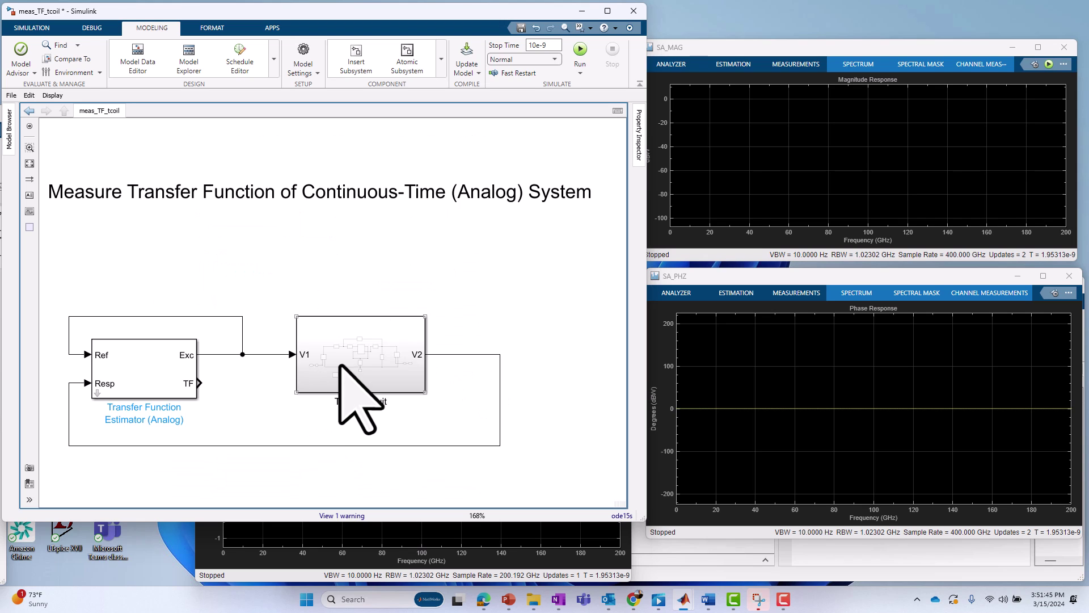
pyautogui.moveTo(271, 203); pyautogui.dragTo(265, 215)
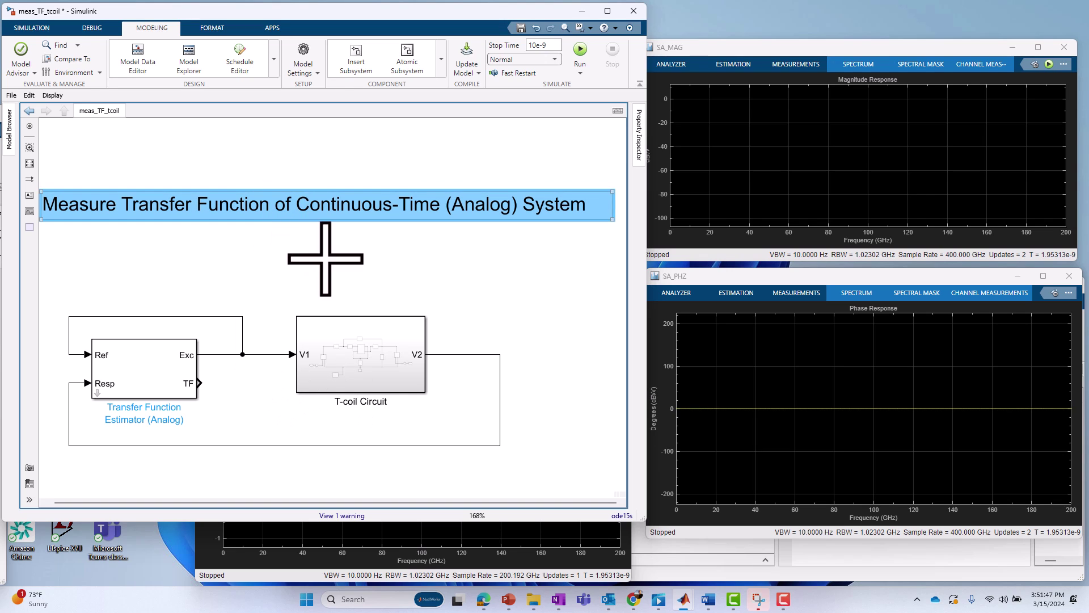
pyautogui.click(557, 48)
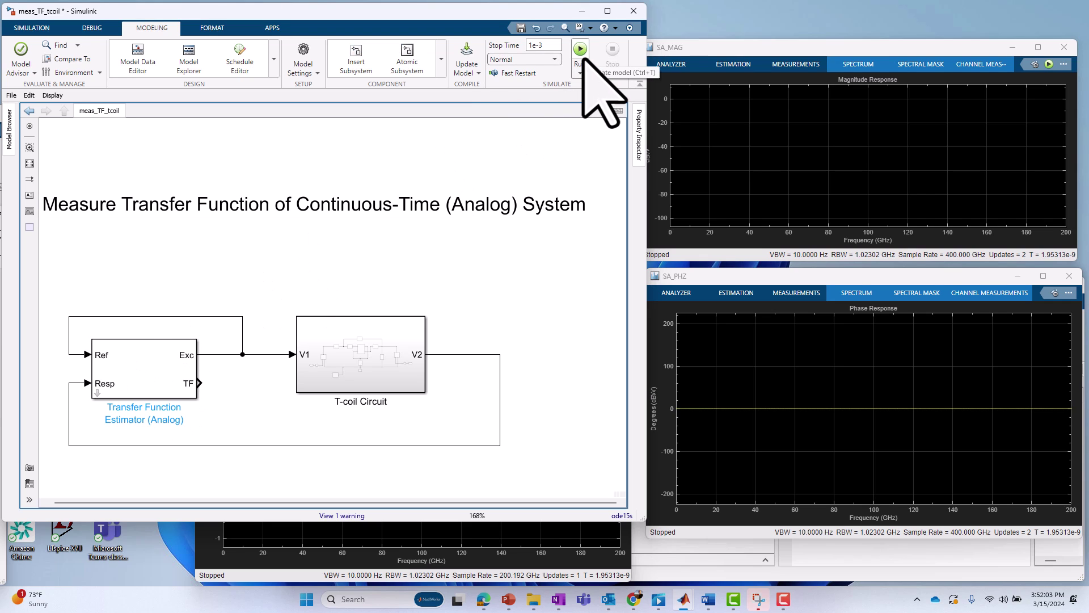
# Run the simulation, autoscale the magnitude plot, and arrange the magnitude and phase windows.
pyautogui.click(579, 50)
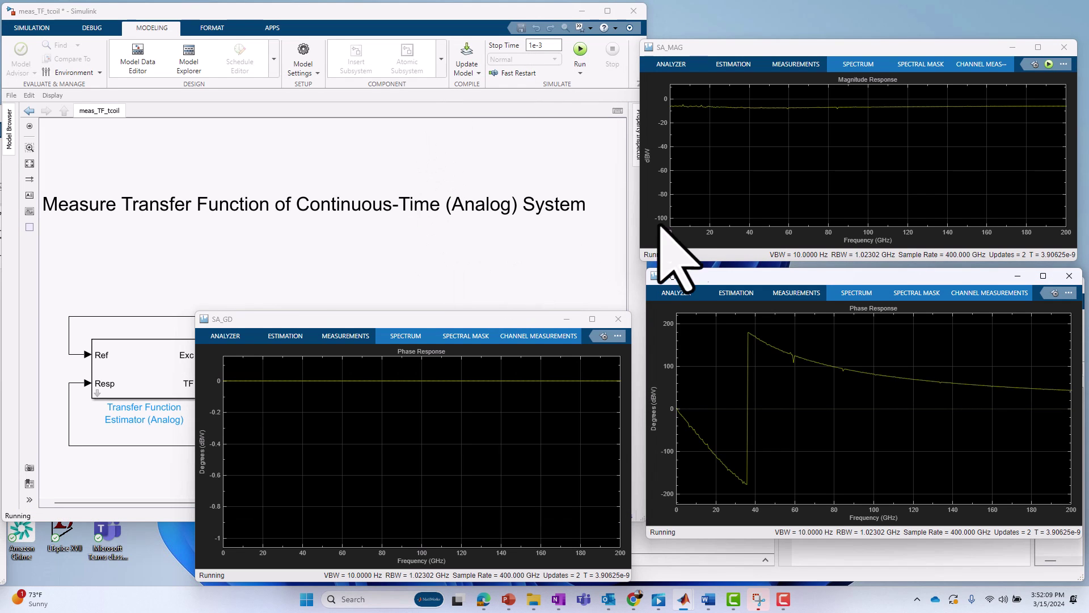
pyautogui.click(1057, 98)
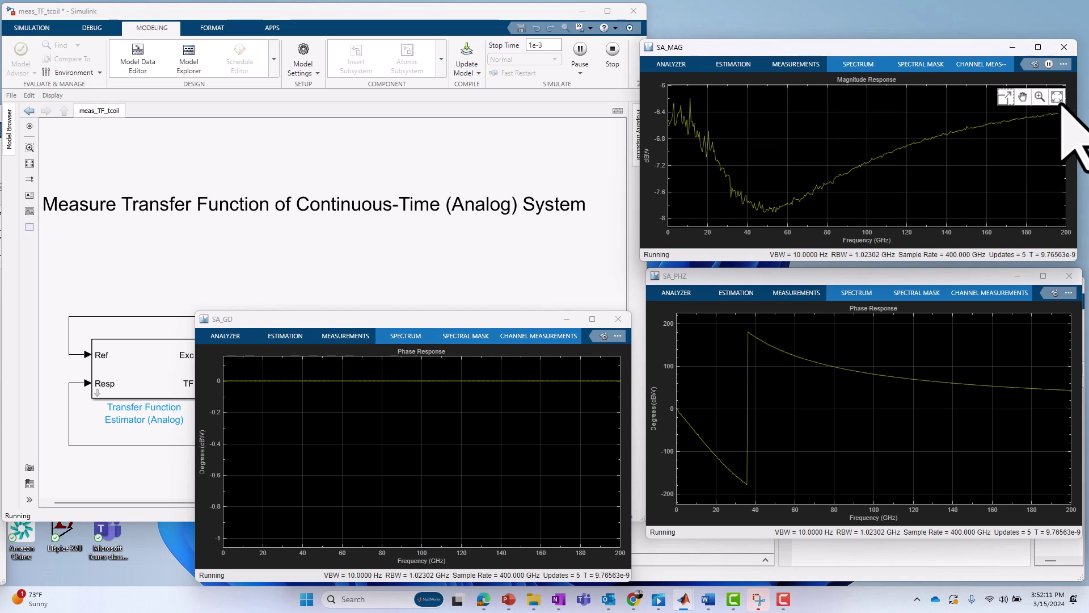
pyautogui.moveTo(851, 48); pyautogui.dragTo(851, 28)
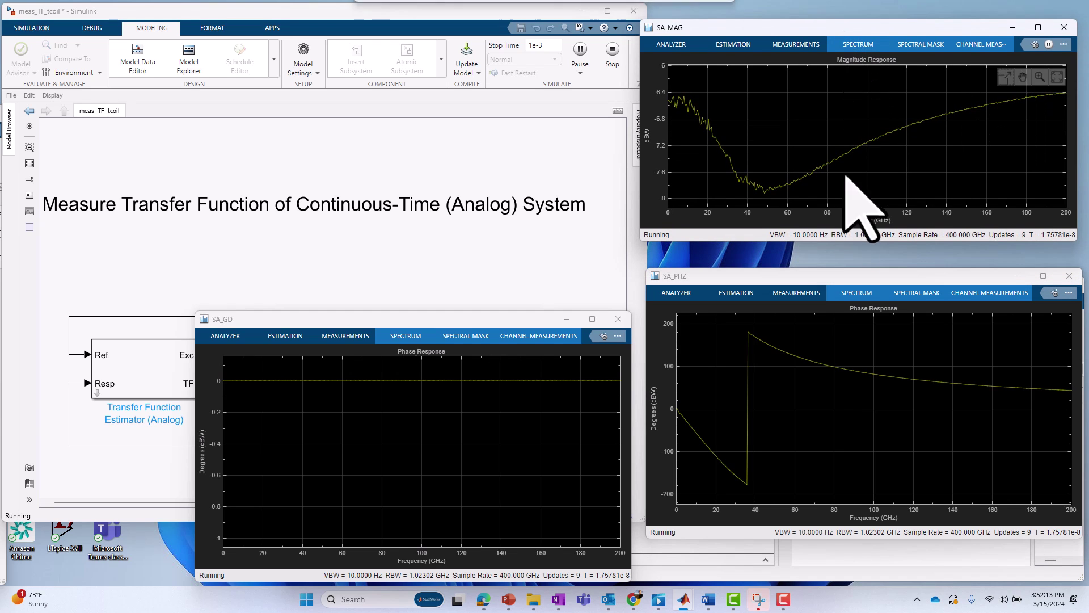
pyautogui.doubleClick(817, 276)
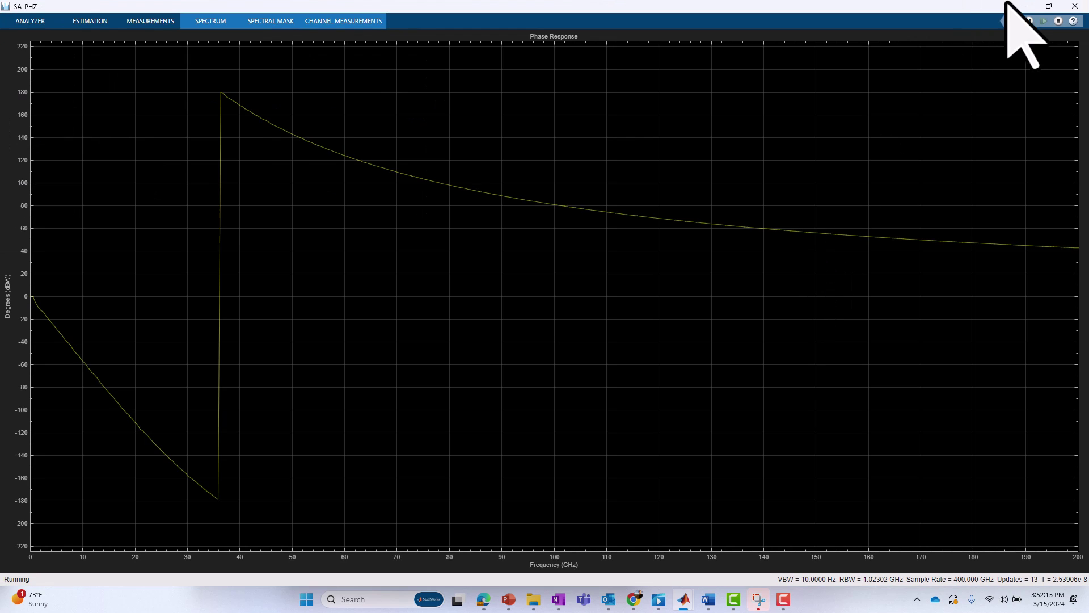
pyautogui.click(1048, 5)
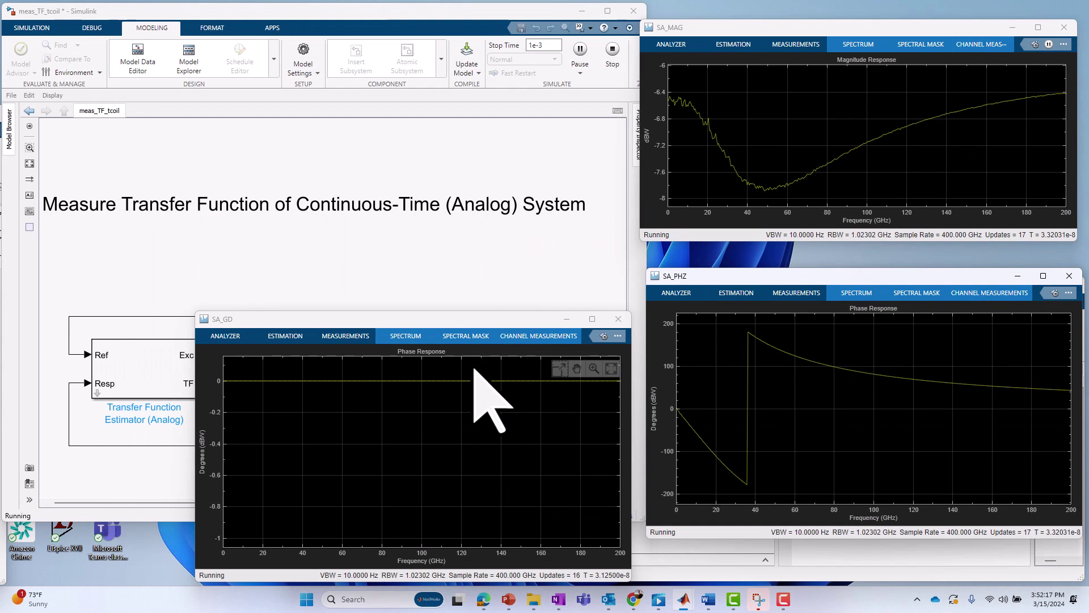
# Minimize the SA_GD group-delay scope and stop the running simulation.
pyautogui.moveTo(581, 372)
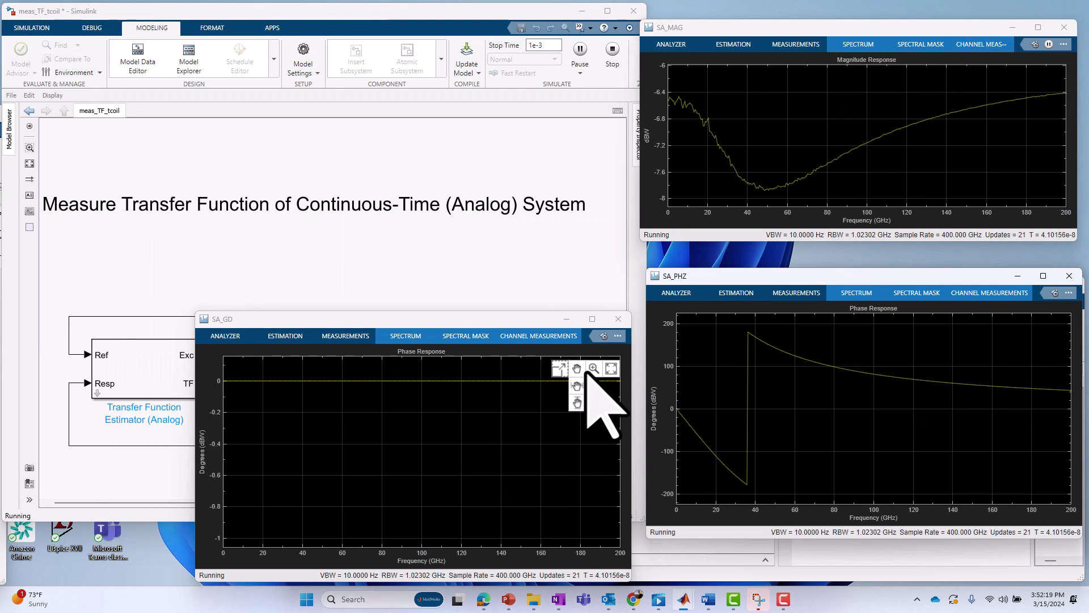
pyautogui.click(567, 319)
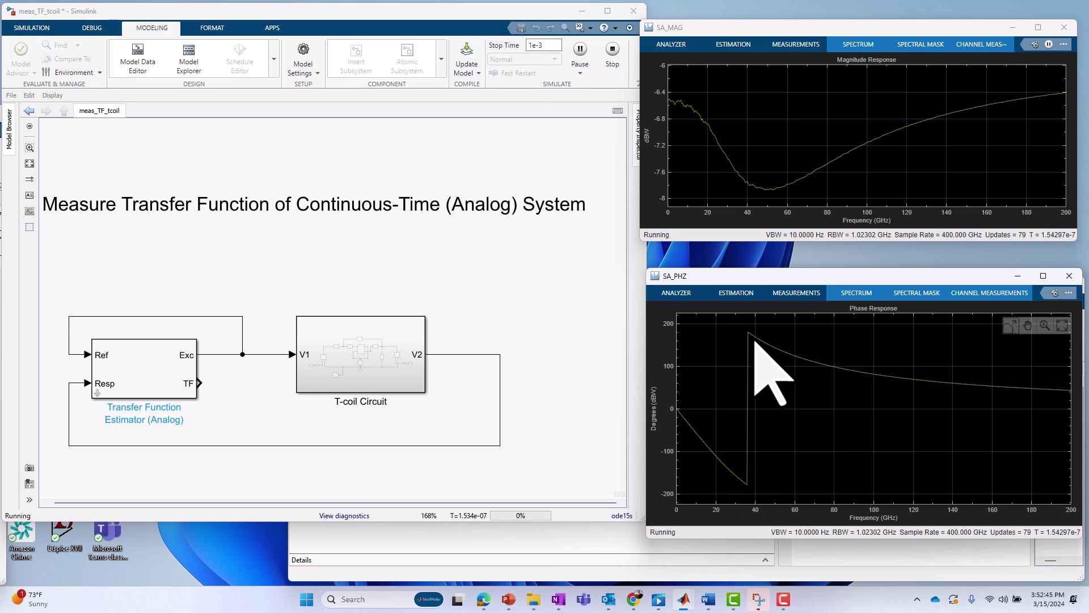
pyautogui.click(613, 50)
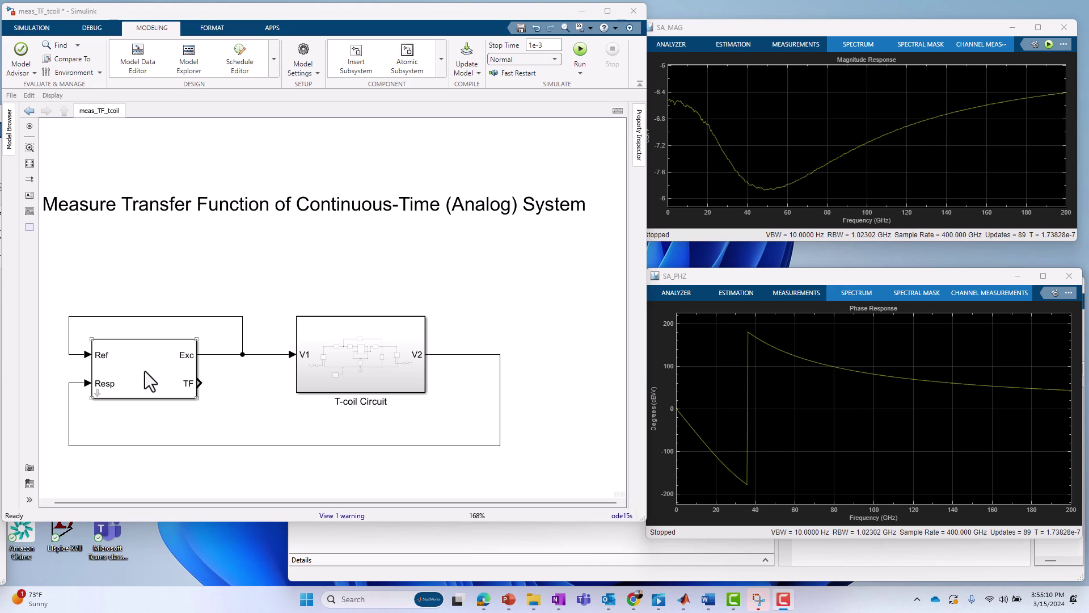
# Review the estimator's bandwidth, FFT and averaging parameters unchanged, then look under its mask.
pyautogui.click(97, 396)
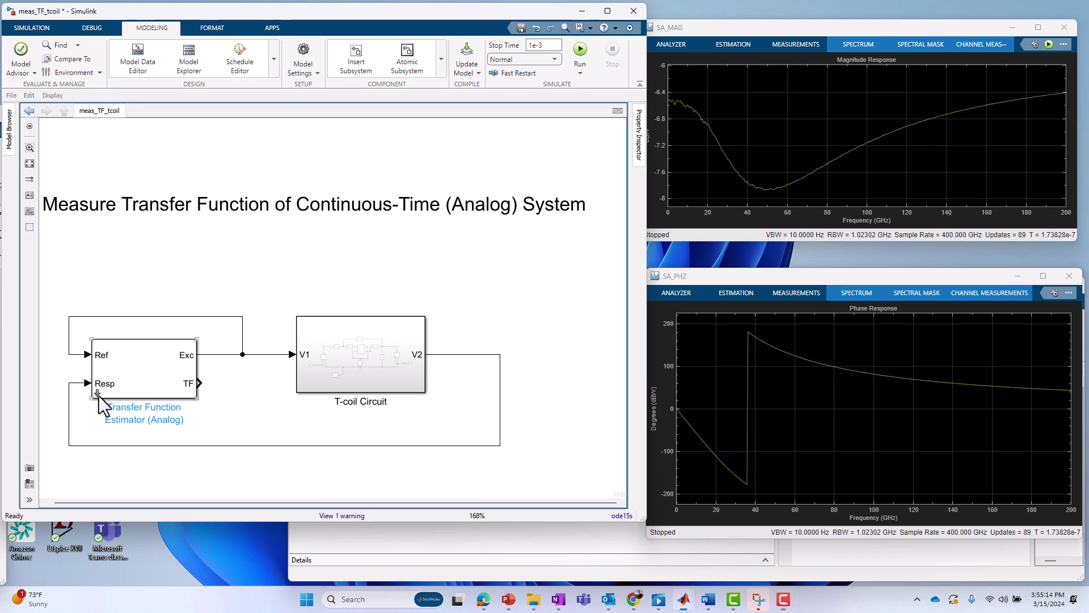
pyautogui.click(97, 392)
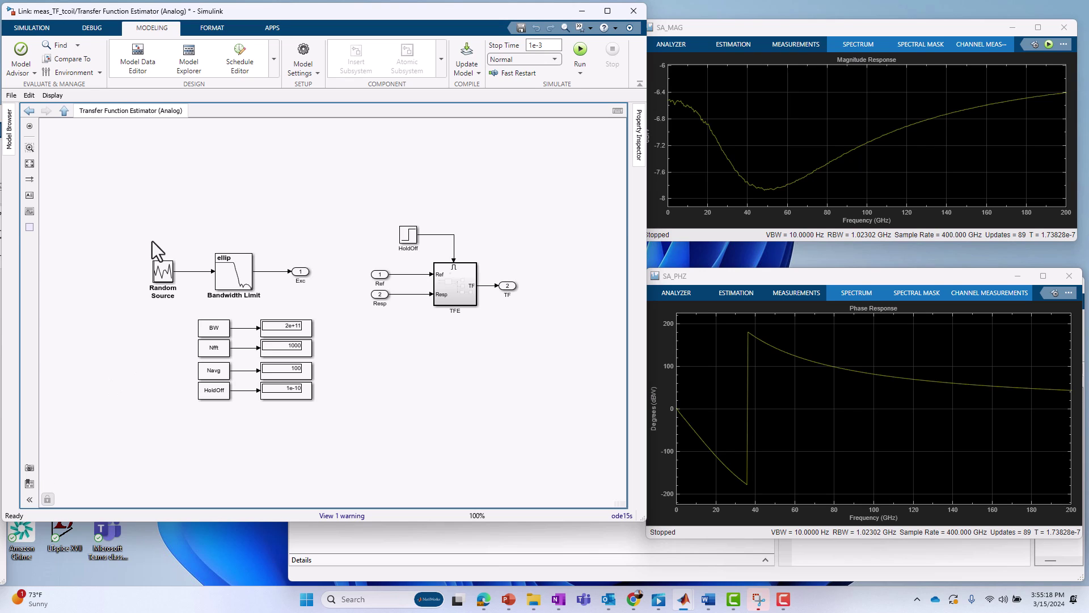
pyautogui.click(66, 111)
pyautogui.doubleClick(158, 368)
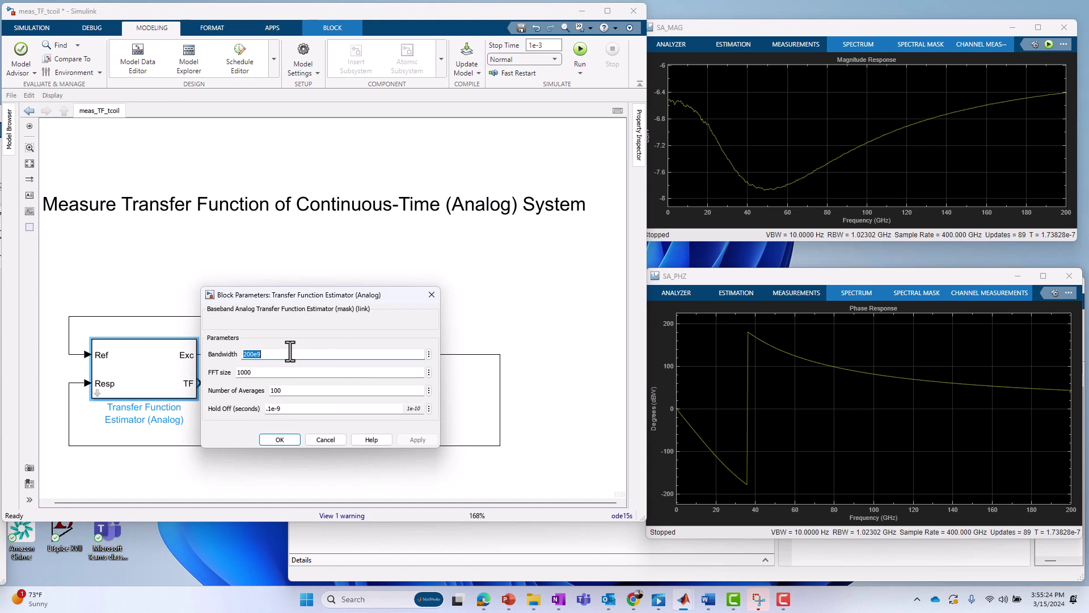
pyautogui.click(326, 440)
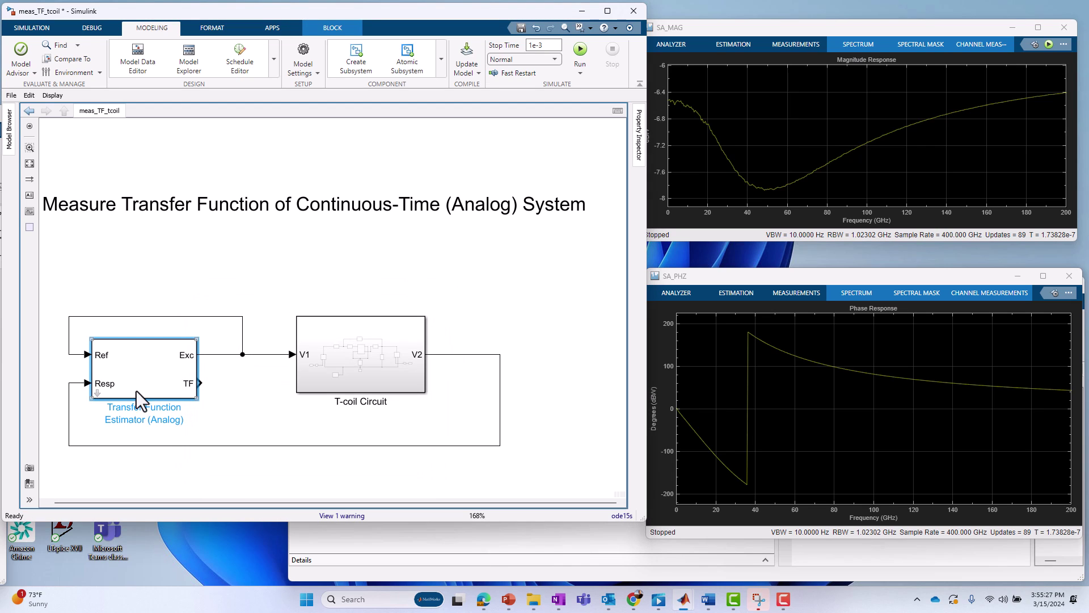
pyautogui.click(97, 392)
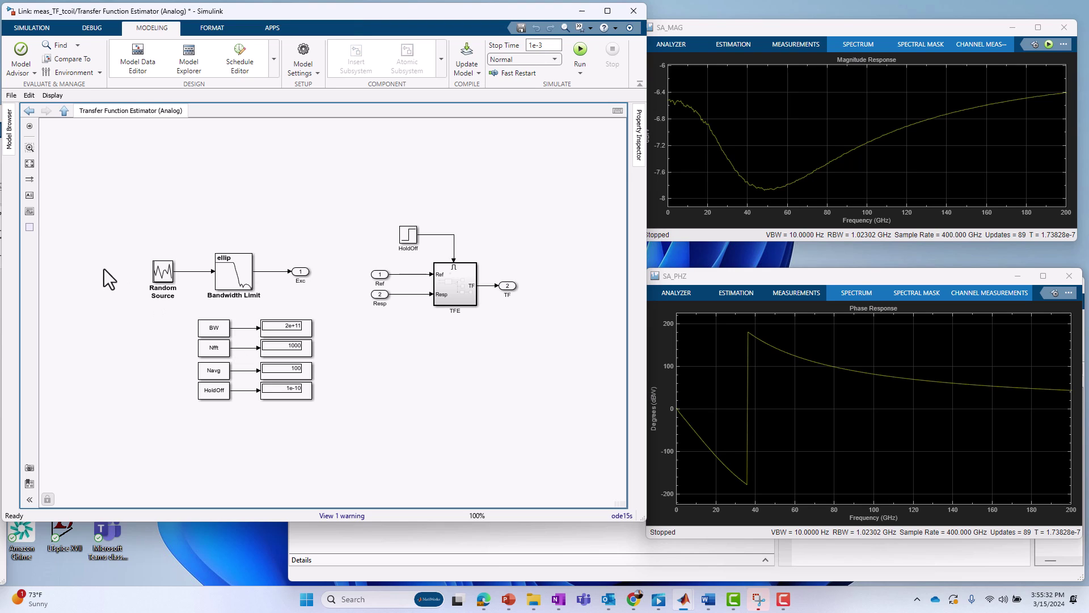
pyautogui.moveTo(114, 229); pyautogui.dragTo(344, 302)
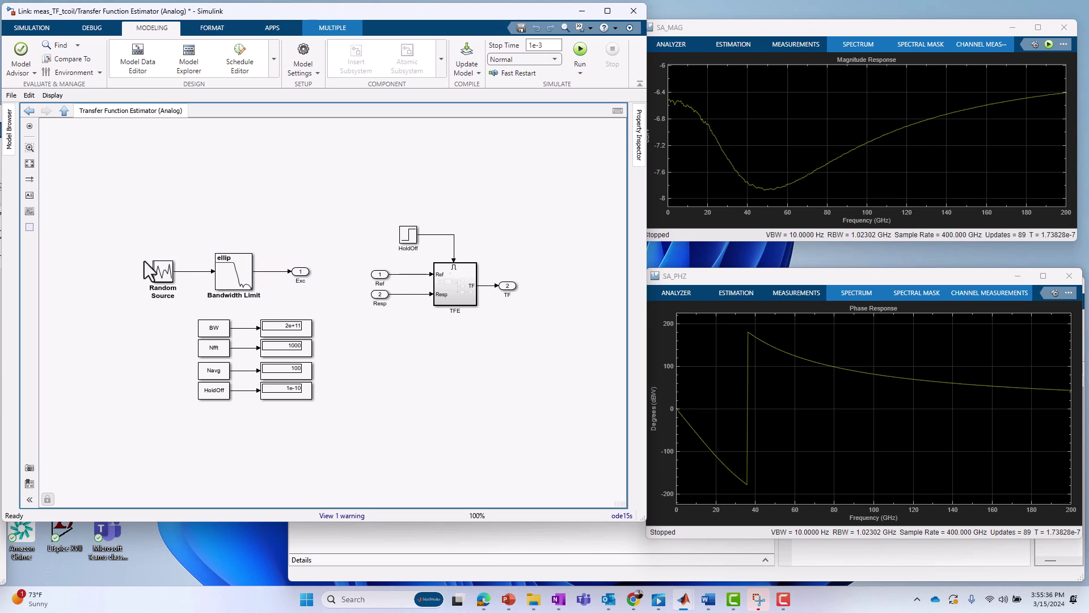
pyautogui.click(123, 232)
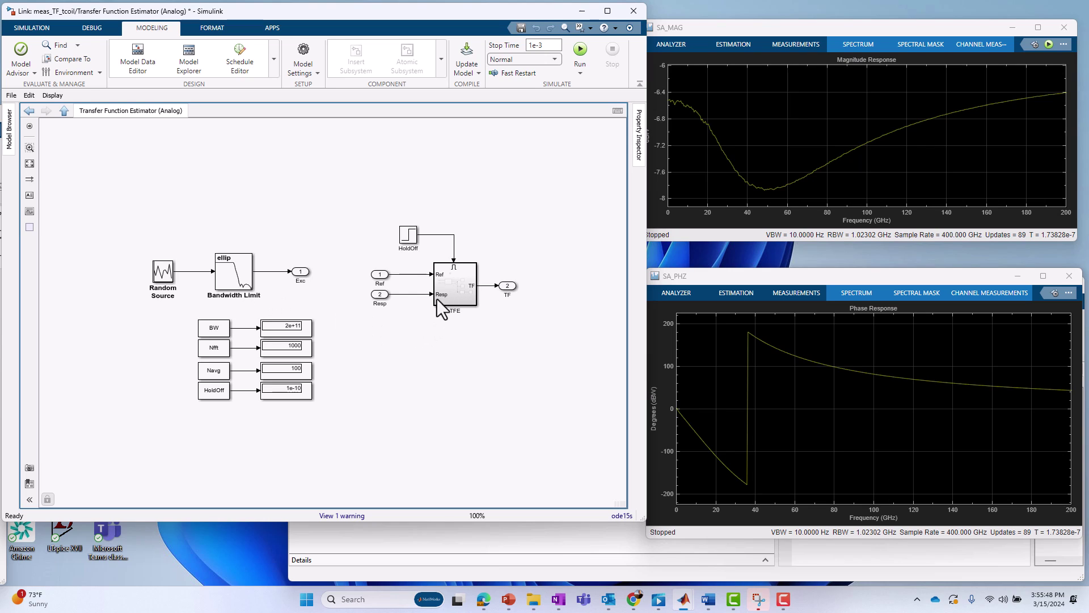
pyautogui.click(383, 277)
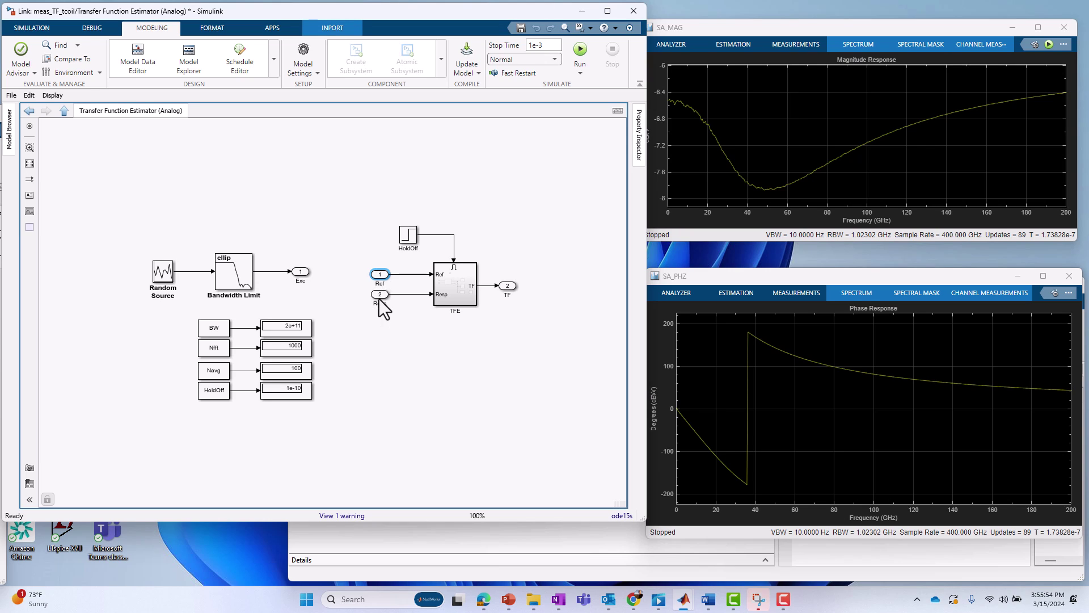
pyautogui.click(379, 294)
pyautogui.click(411, 335)
pyautogui.moveTo(377, 216); pyautogui.dragTo(462, 242)
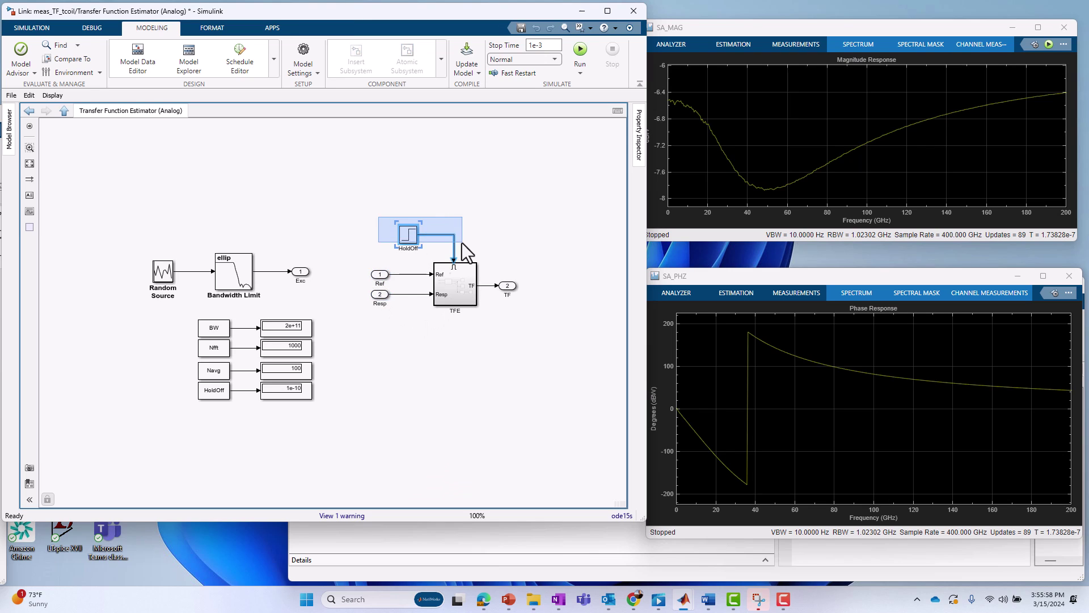
# Open the TFE subsystem and highlight its SA_MAG and SA_PHZ scopes.
pyautogui.doubleClick(454, 280)
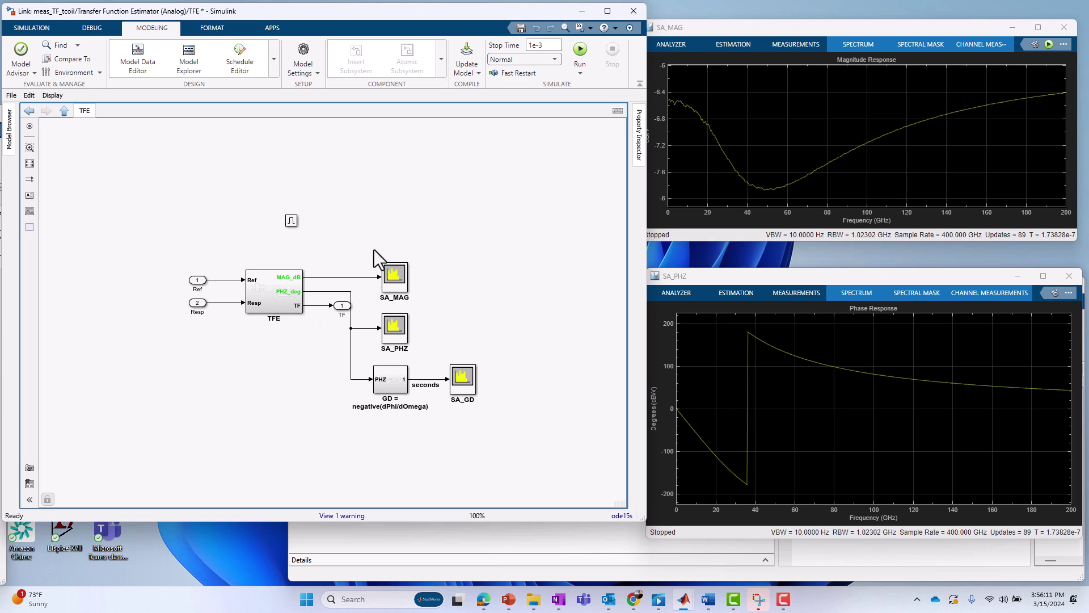
pyautogui.moveTo(374, 250); pyautogui.dragTo(463, 351)
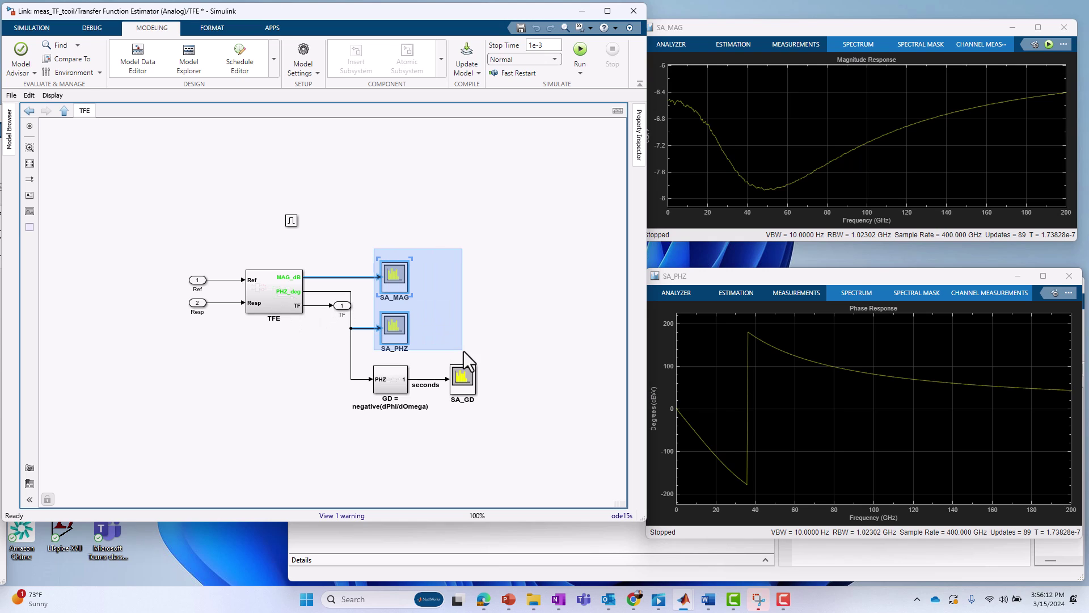
pyautogui.click(441, 195)
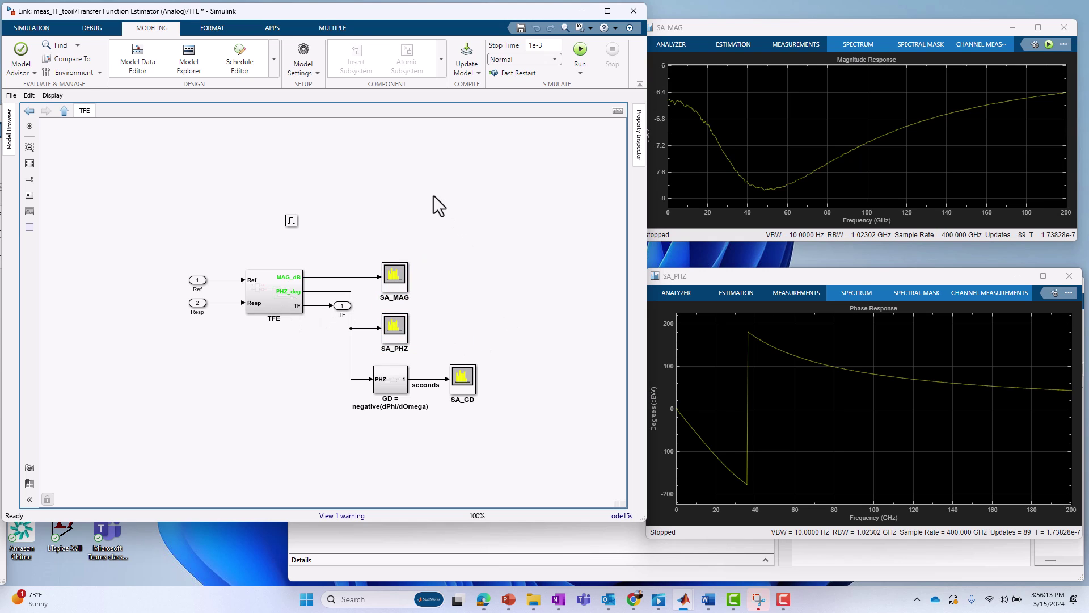
pyautogui.doubleClick(271, 296)
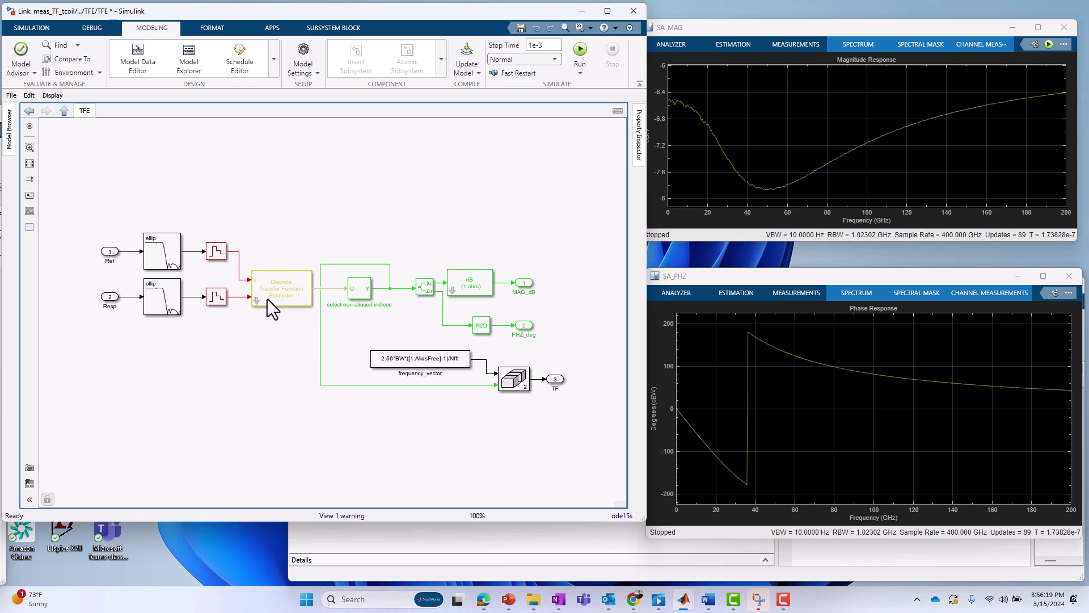
pyautogui.moveTo(131, 202); pyautogui.dragTo(223, 319)
pyautogui.click(228, 358)
pyautogui.click(332, 288)
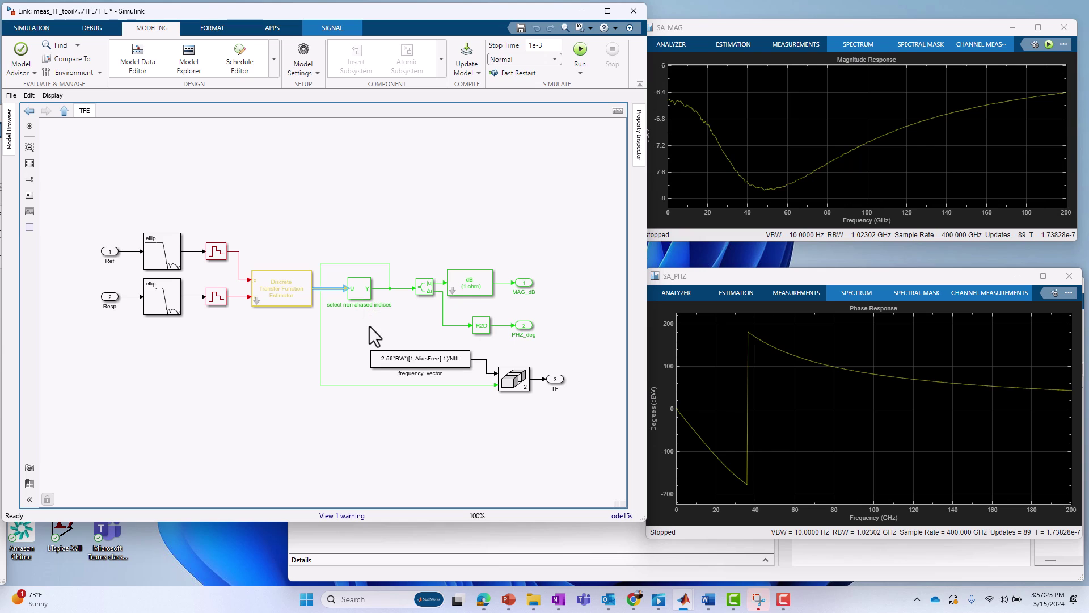
# Inspect the magnitude-angle, dB and degree conversions and outputs, then open the Discrete Transfer Function Estimator.
pyautogui.click(427, 286)
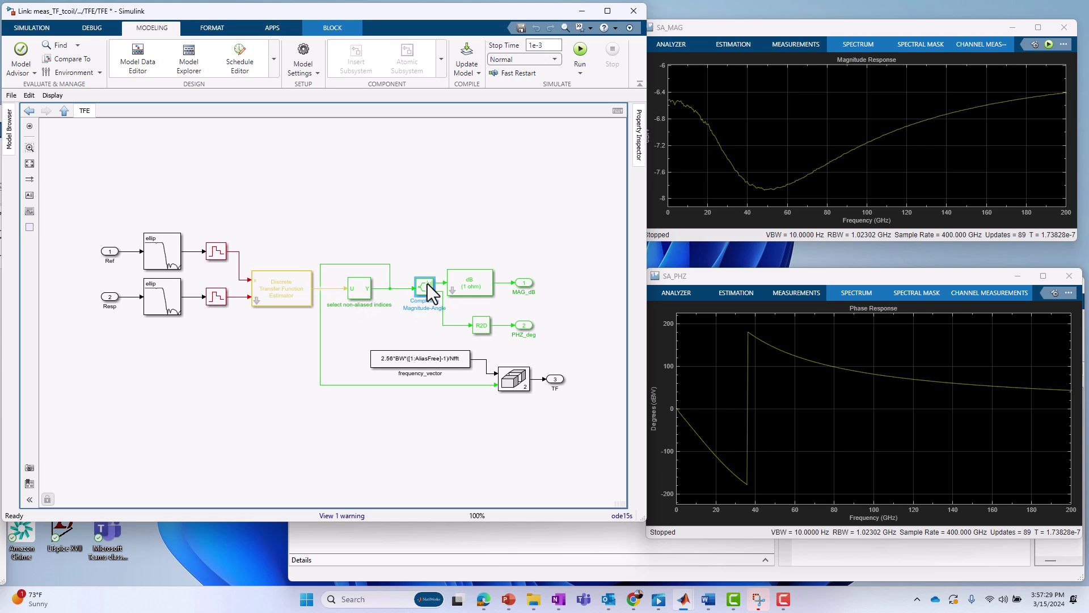
pyautogui.click(477, 285)
pyautogui.click(485, 325)
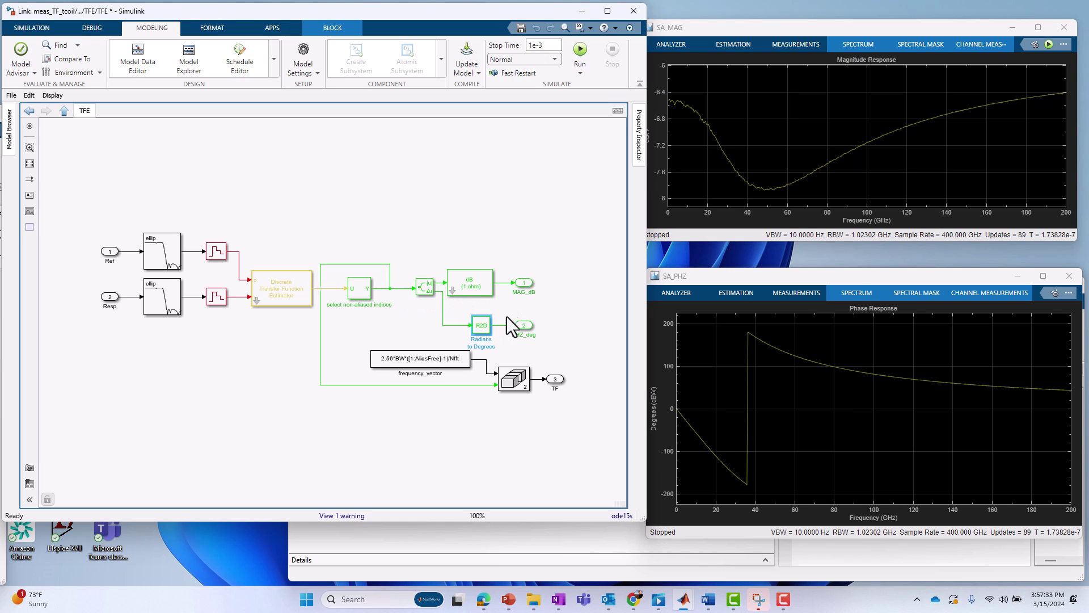
pyautogui.moveTo(549, 341); pyautogui.dragTo(551, 345)
pyautogui.moveTo(346, 352); pyautogui.dragTo(558, 412)
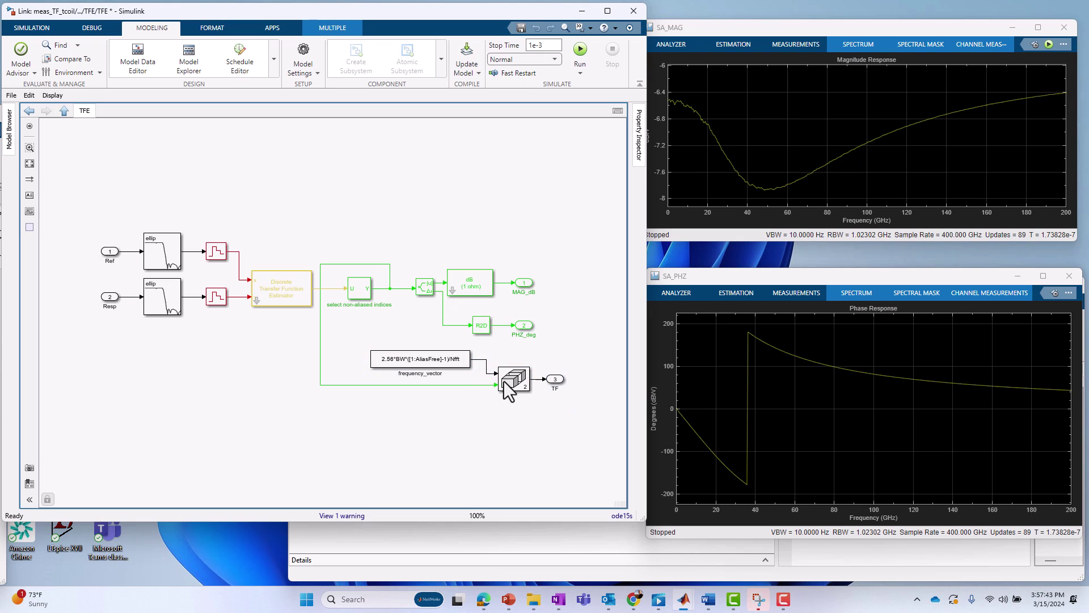
pyautogui.click(558, 388)
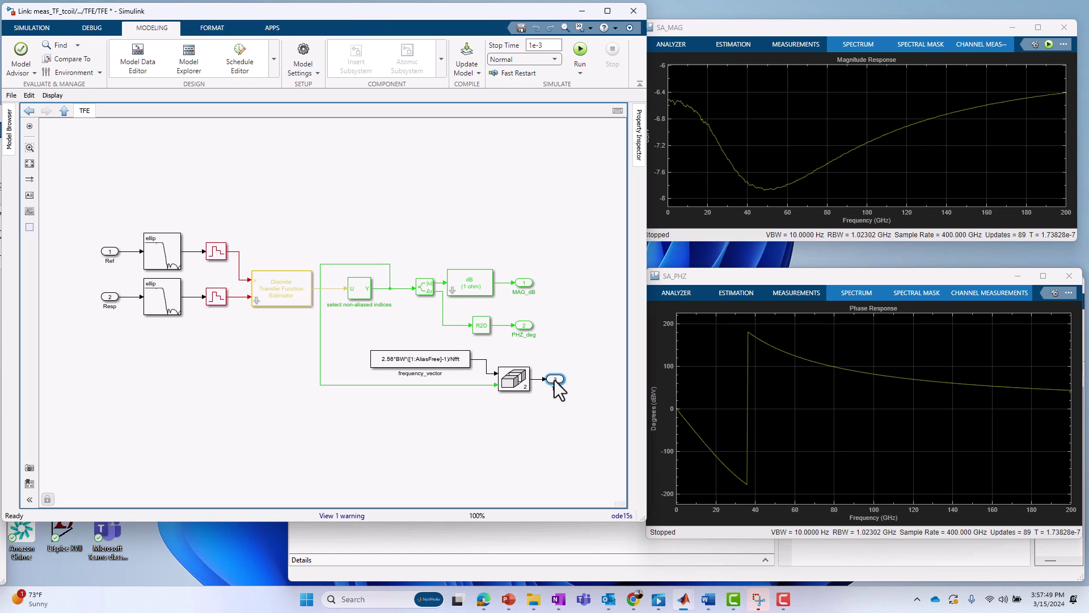
pyautogui.click(555, 381)
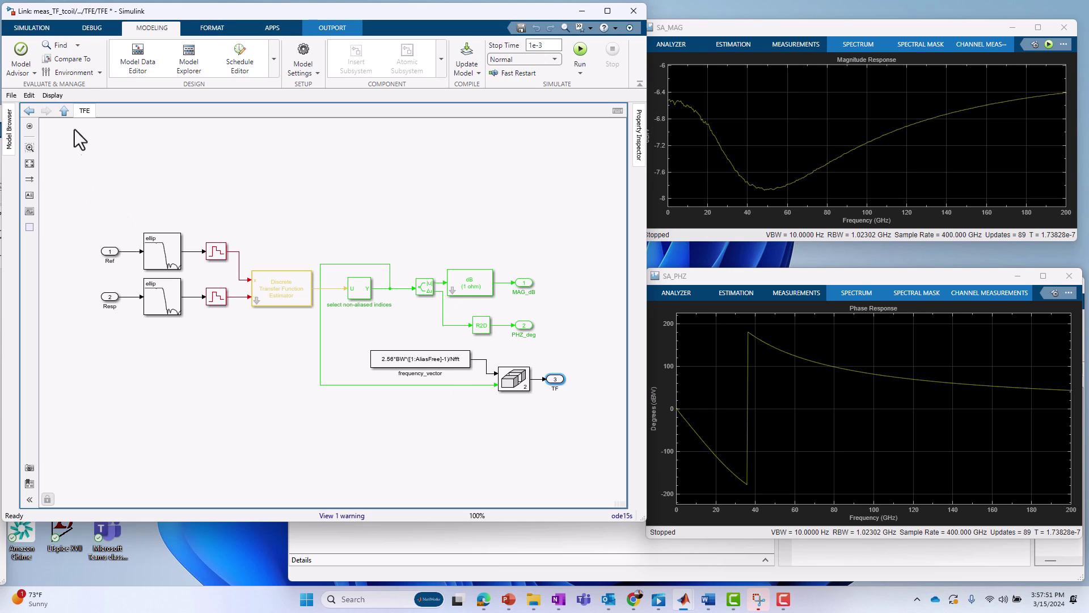
pyautogui.doubleClick(257, 301)
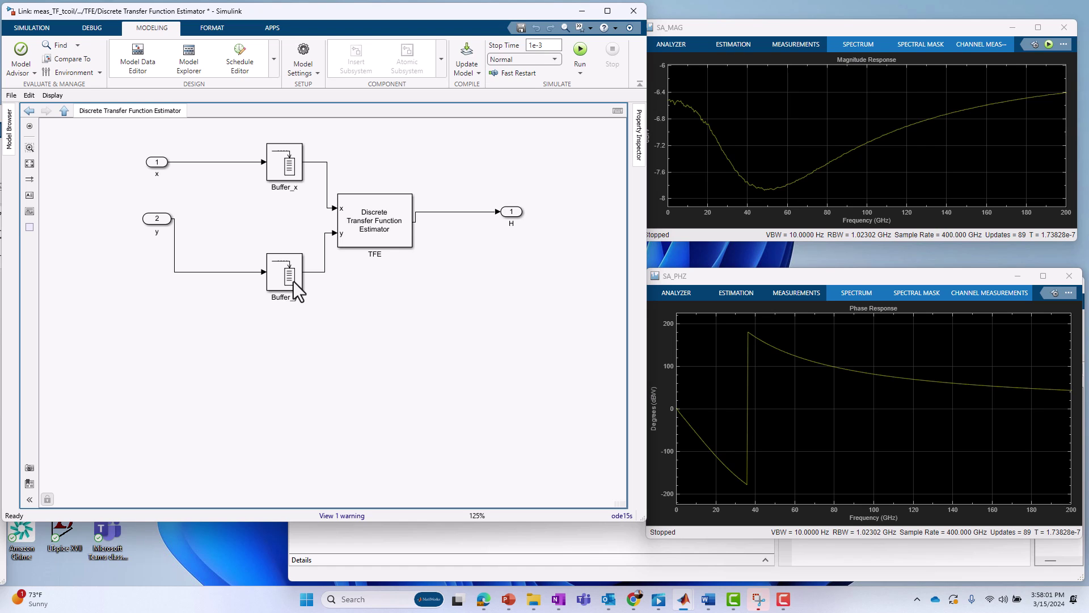
# View the TFE block's Hann-window, 1000-point FFT settings without changes, then return to the parent diagram.
pyautogui.doubleClick(397, 213)
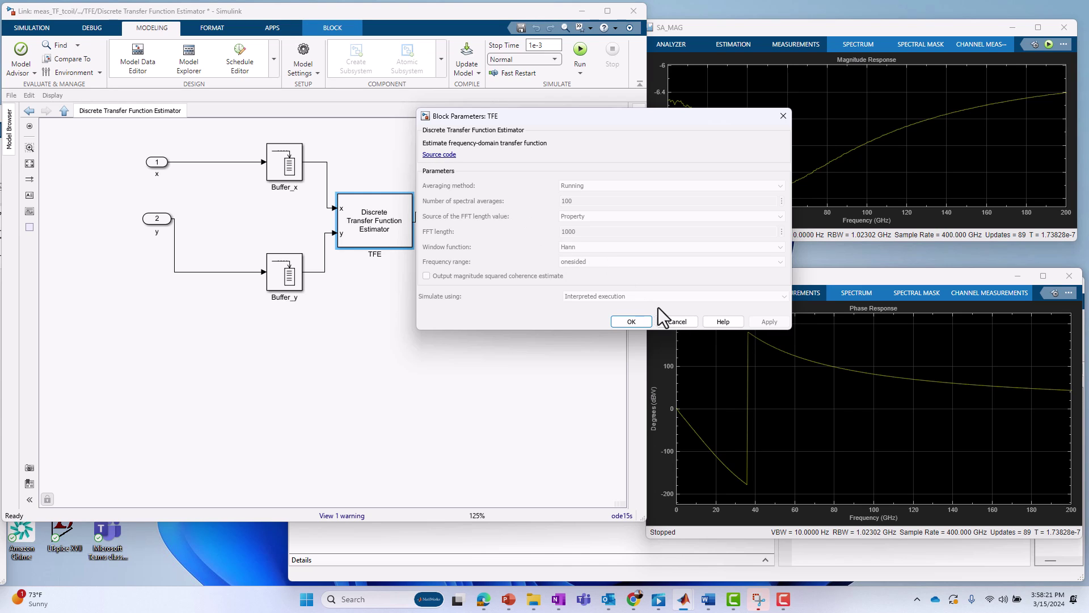
pyautogui.click(681, 320)
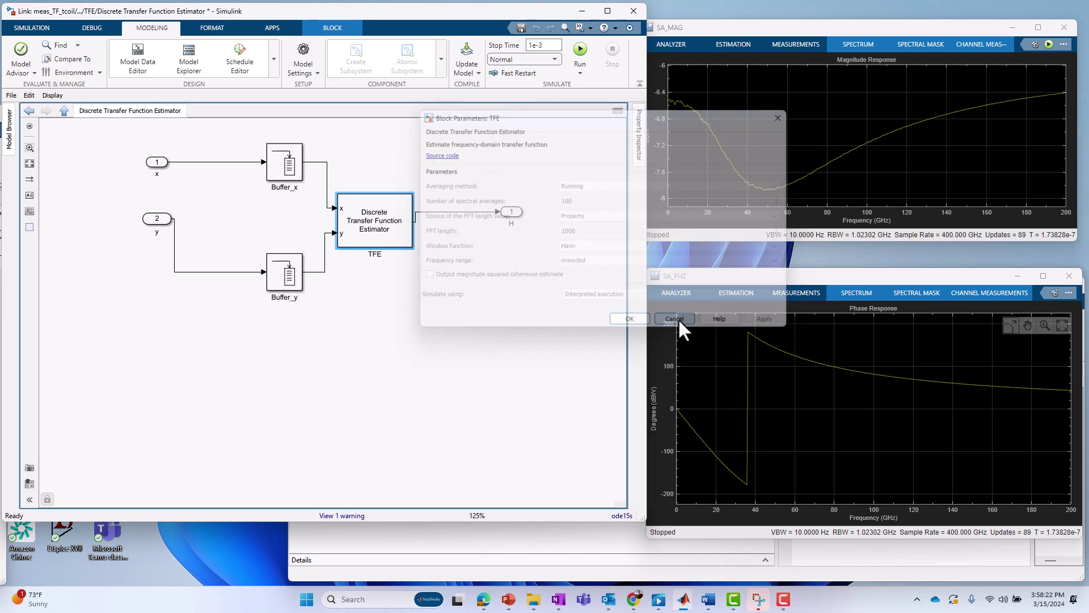
pyautogui.click(64, 111)
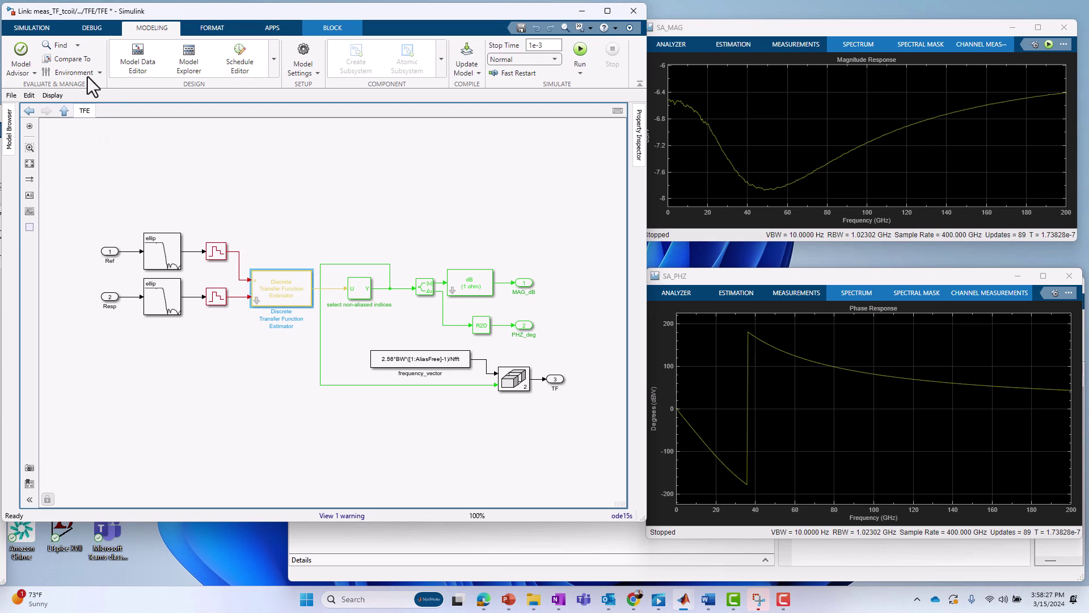
# Go up two levels to the top-level meas_TF_tcoil model.
pyautogui.click(64, 110)
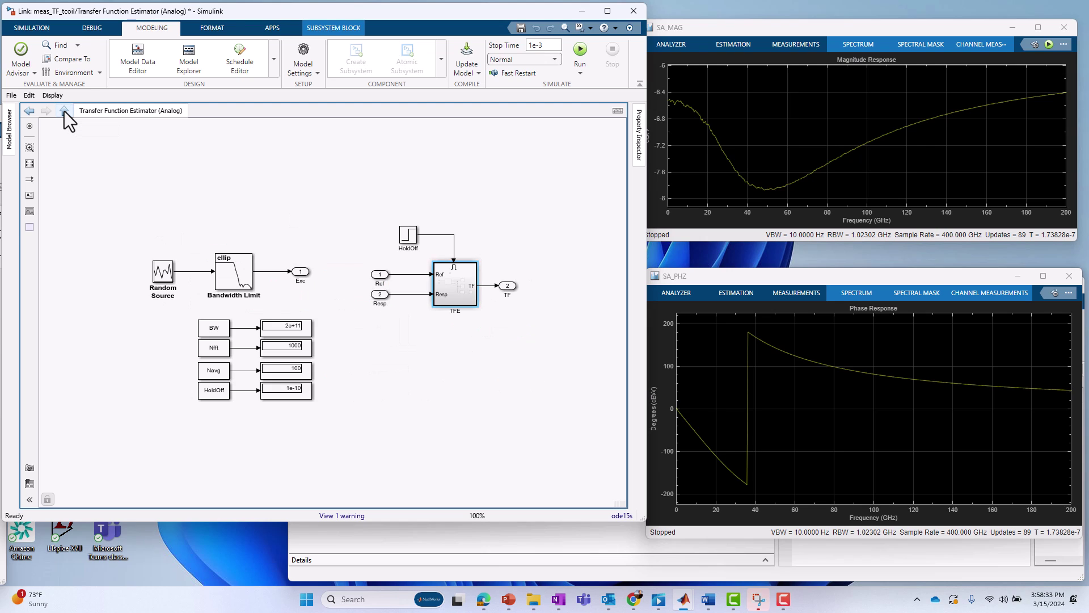
pyautogui.click(63, 110)
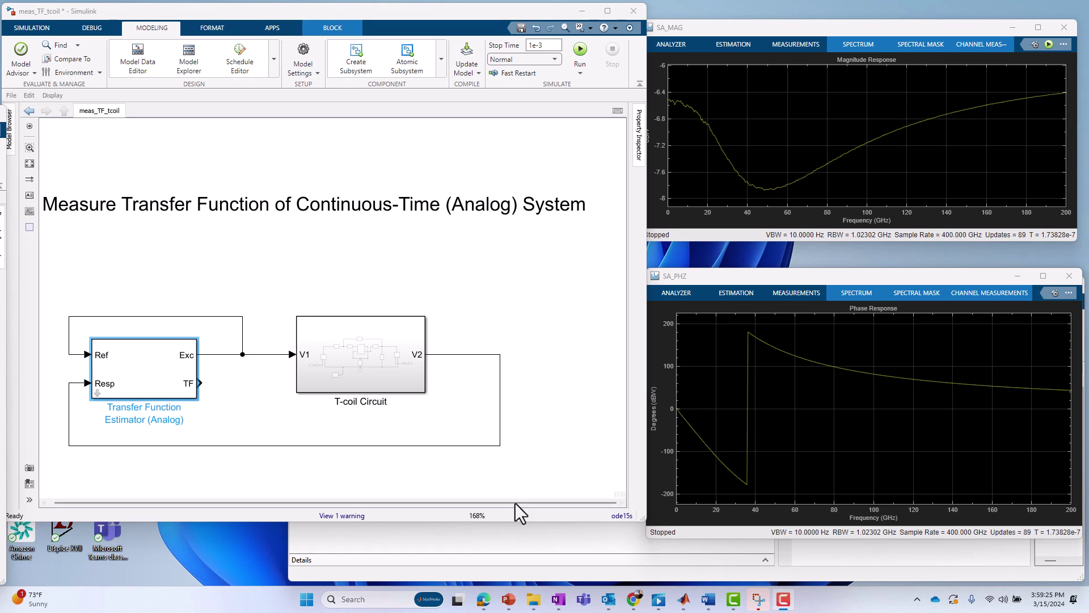
# Launch Simulink, locate Transfer Function Estimator (Analog) in MyBlocks, then minimize the Library Browser.
pyautogui.click(820, 553)
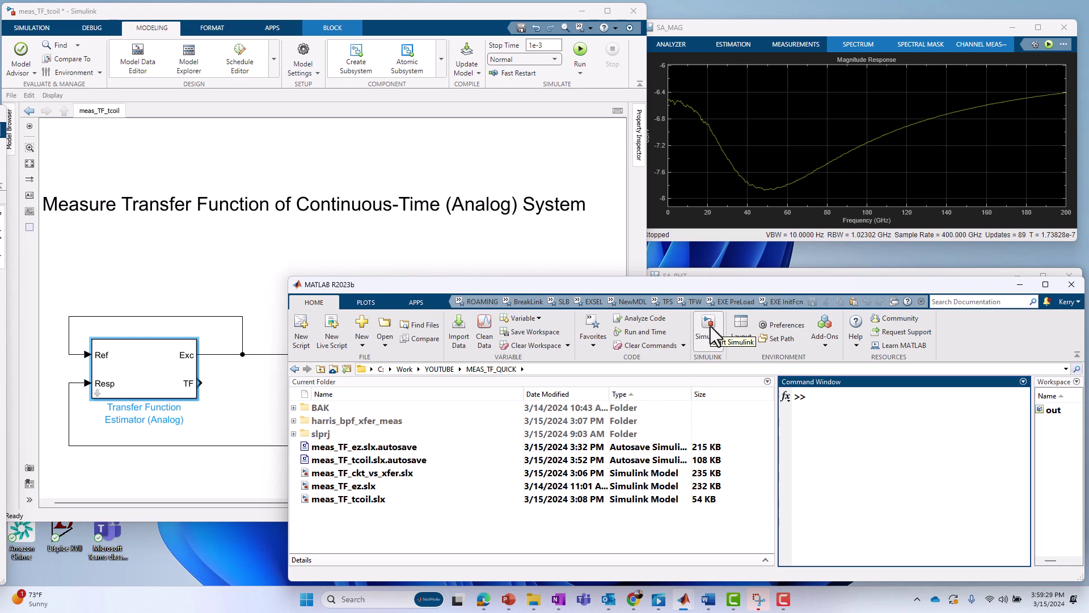
pyautogui.click(560, 303)
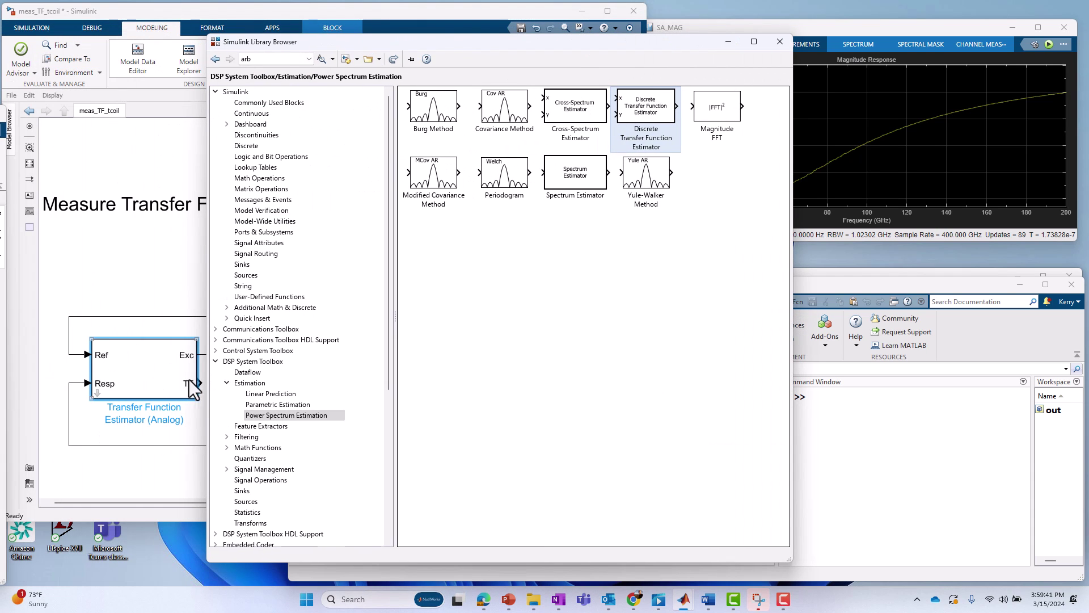
pyautogui.click(216, 361)
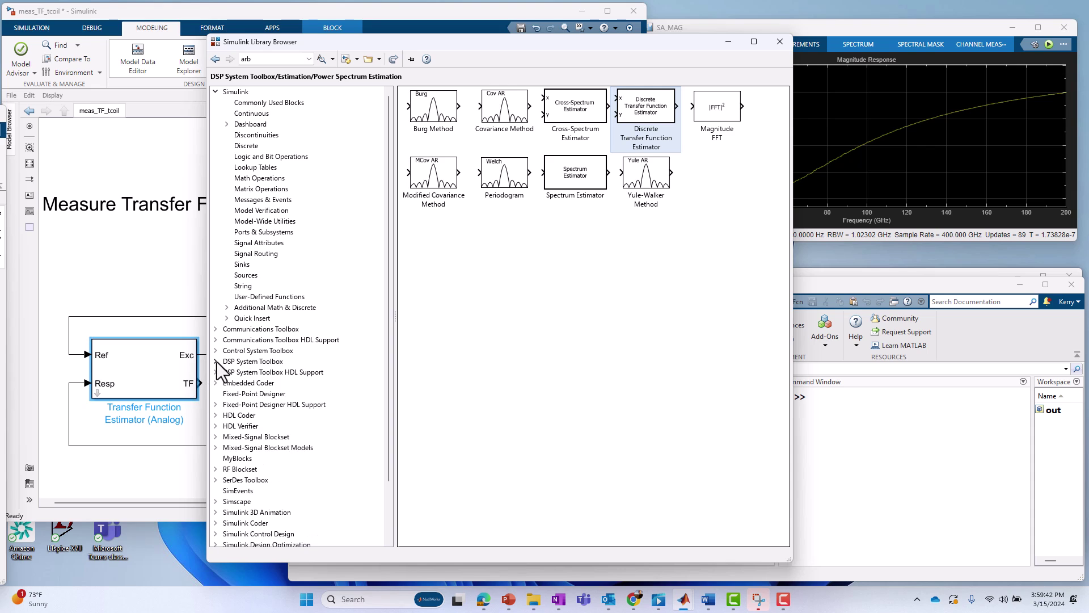
pyautogui.click(235, 460)
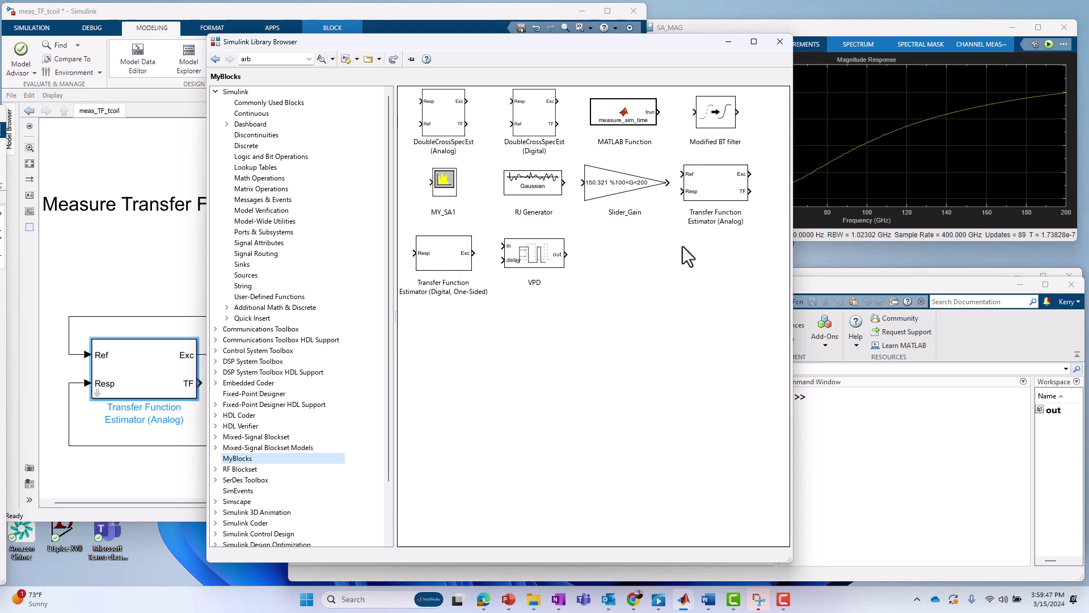
pyautogui.click(713, 190)
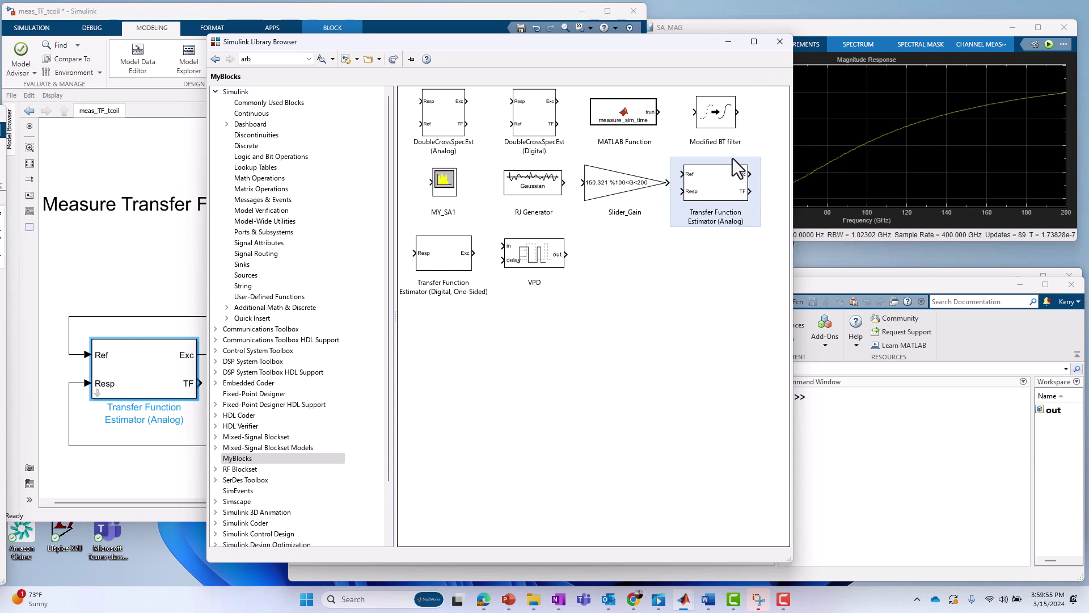
pyautogui.click(727, 42)
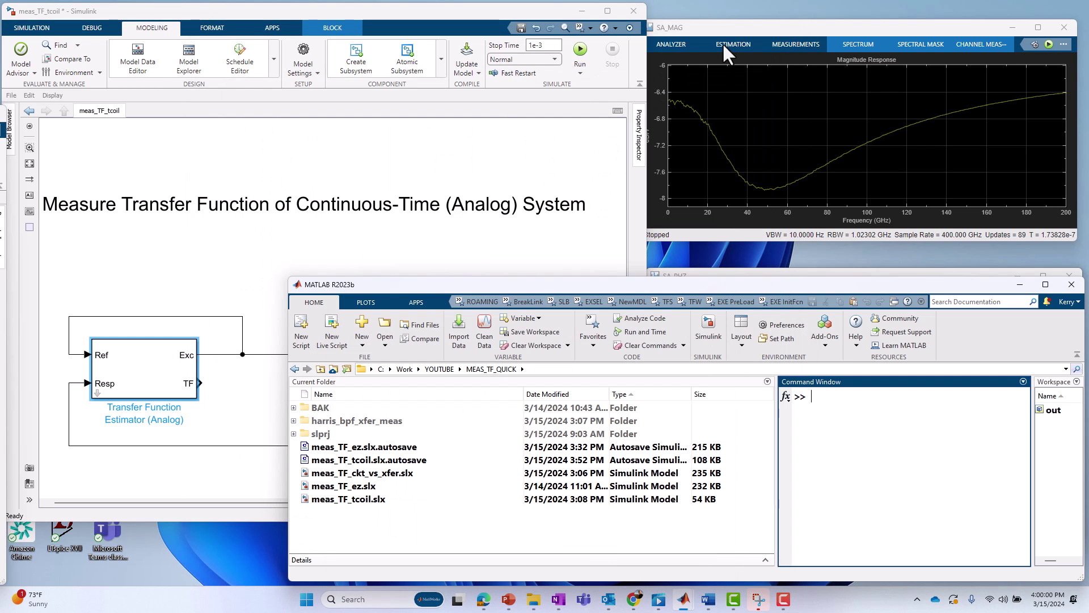
# Bring the model forward and check the Transfer Function Estimator and T-coil Circuit blocks.
pyautogui.click(127, 152)
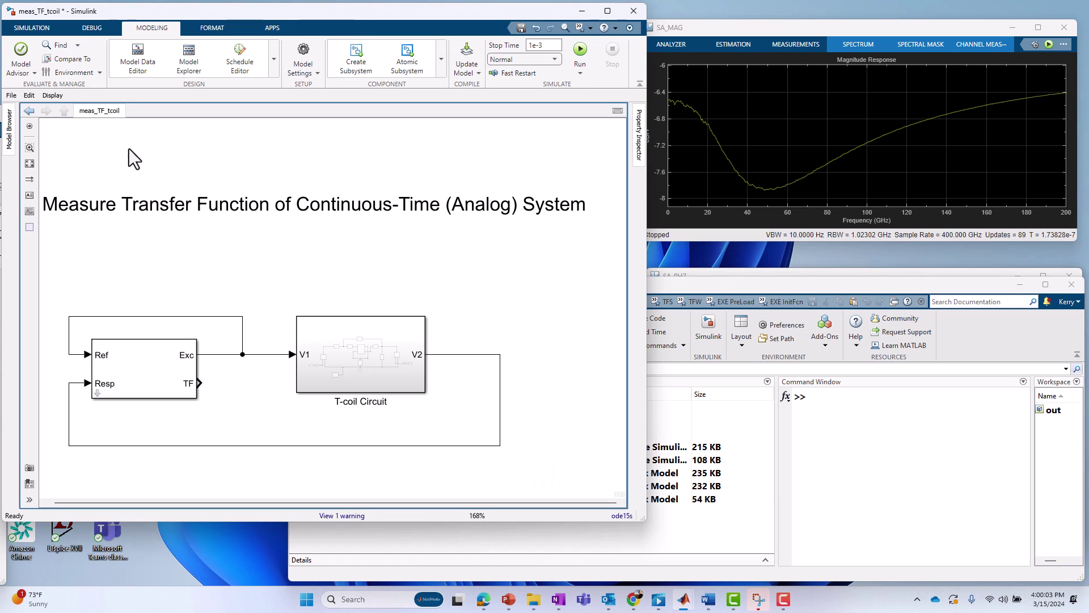
pyautogui.click(108, 398)
pyautogui.moveTo(100, 394)
pyautogui.click(349, 348)
pyautogui.click(272, 261)
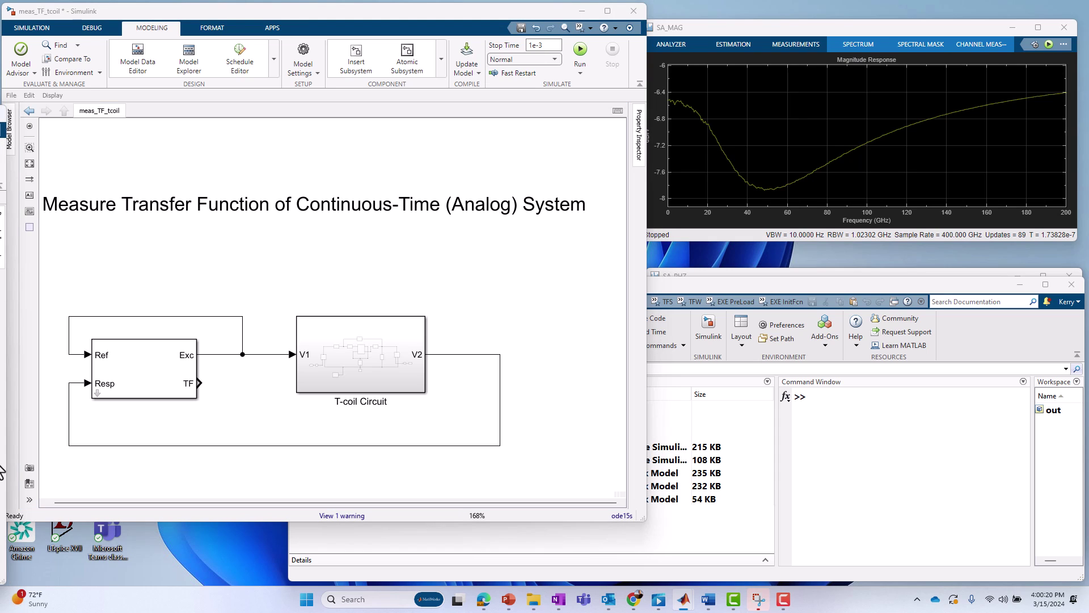
# Place a fourth-order Transfer Fcn block above the T-coil Circuit and size it to fit.
pyautogui.moveTo(272, 454); pyautogui.dragTo(304, 287)
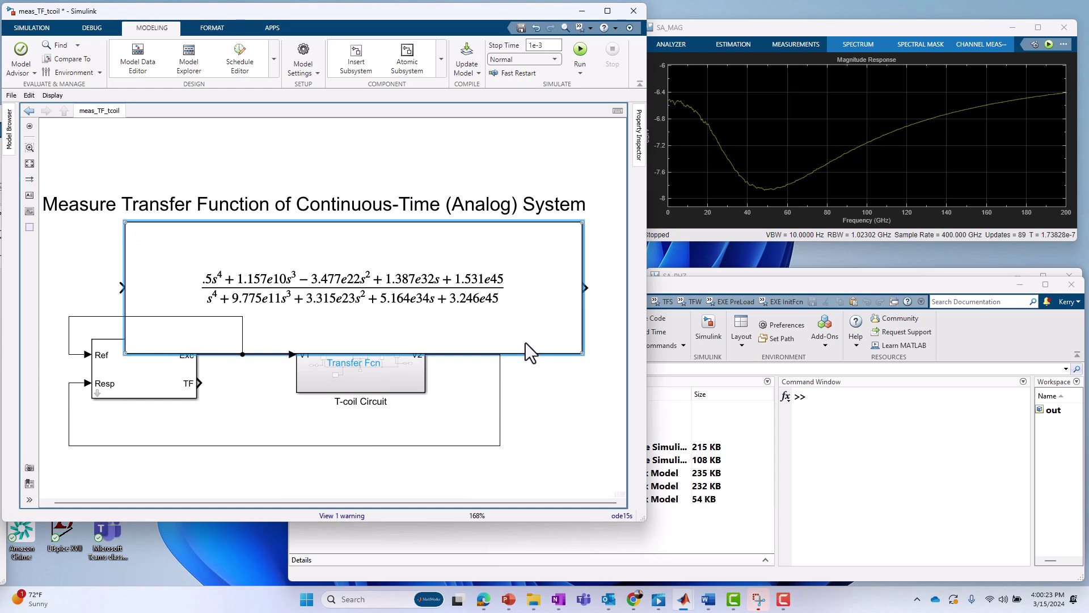
pyautogui.moveTo(584, 353); pyautogui.dragTo(396, 292)
pyautogui.moveTo(326, 283); pyautogui.dragTo(385, 291)
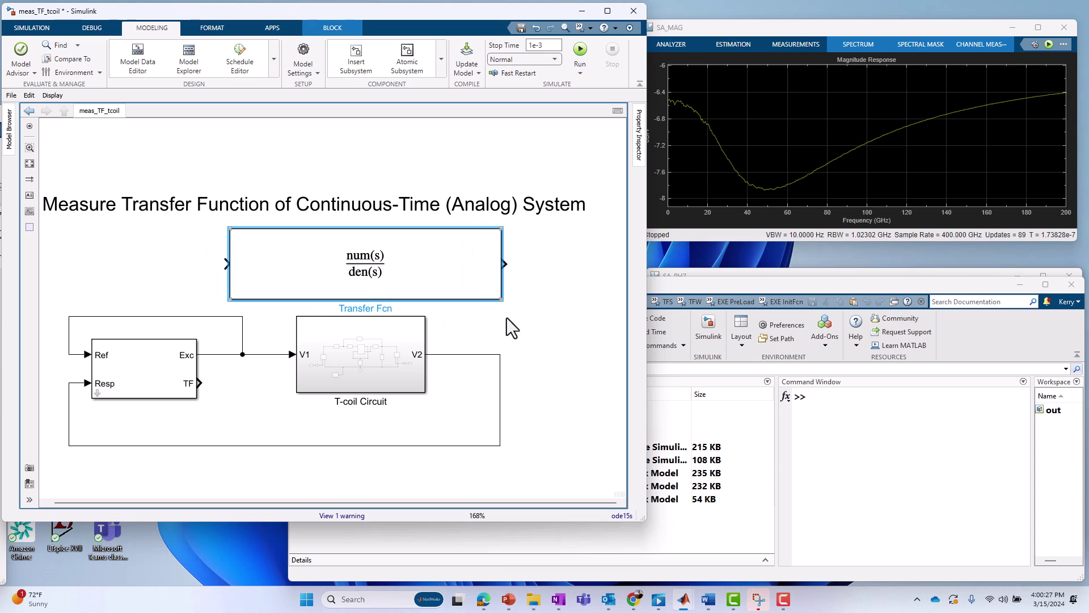
pyautogui.moveTo(503, 299); pyautogui.dragTo(600, 343)
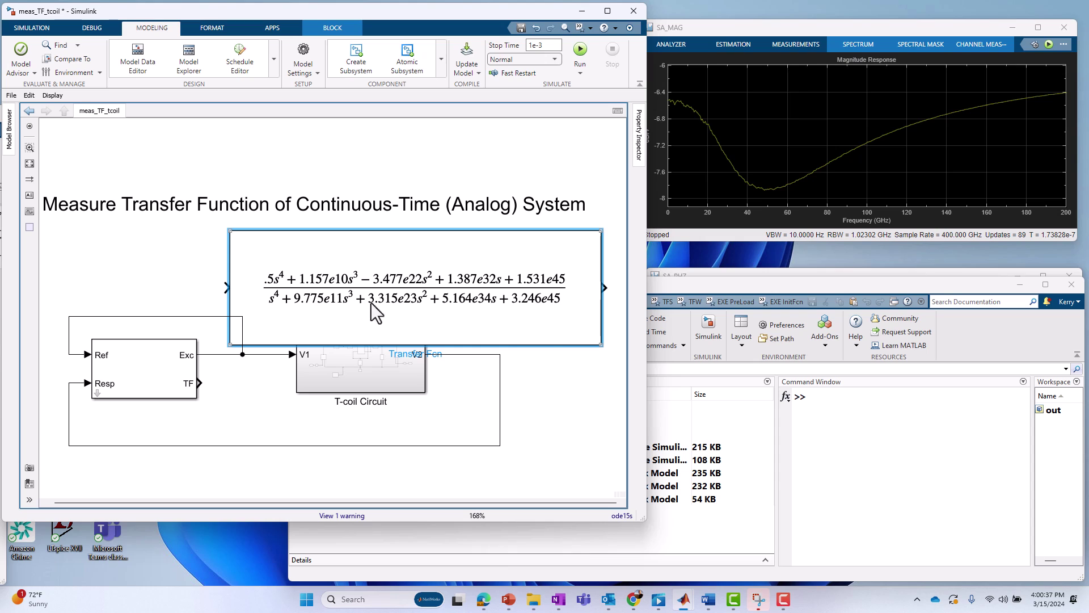
pyautogui.moveTo(601, 345); pyautogui.dragTo(393, 272)
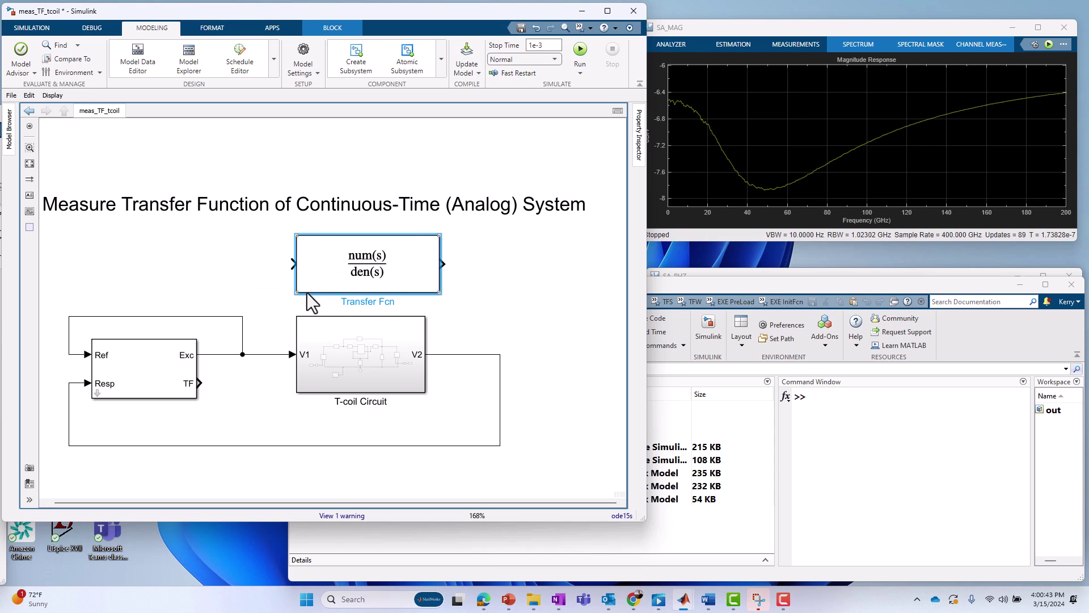
# Replace the Exc-to-V1 line with a connection from Exc to the Transfer Fcn input.
pyautogui.click(267, 354)
pyautogui.press('Delete')
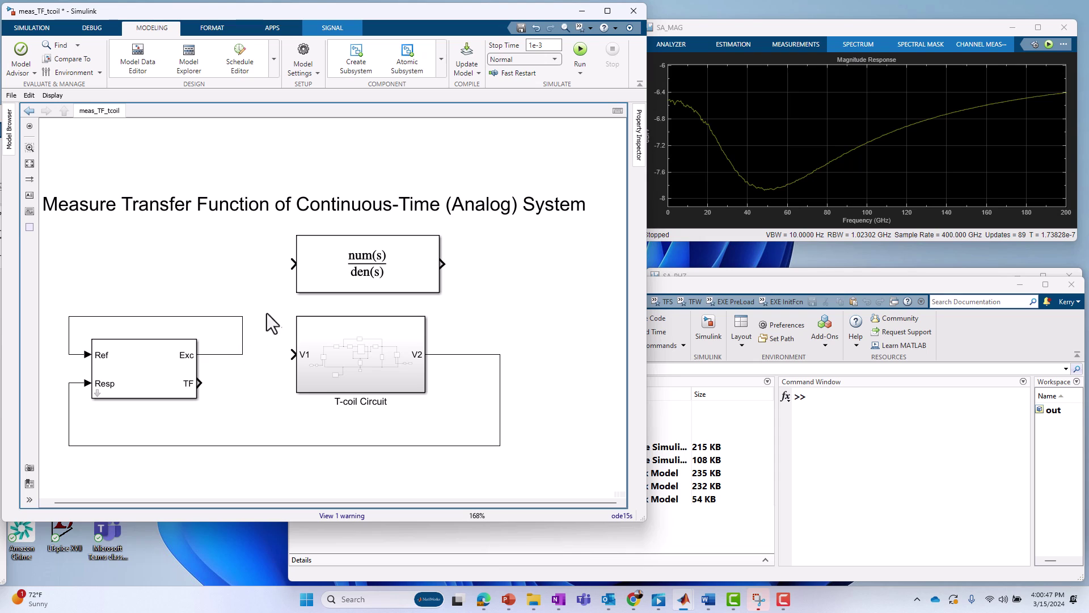
pyautogui.moveTo(293, 264)
pyautogui.mouseDown()
pyautogui.moveTo(243, 299)
pyautogui.moveTo(242, 316)
pyautogui.mouseUp()
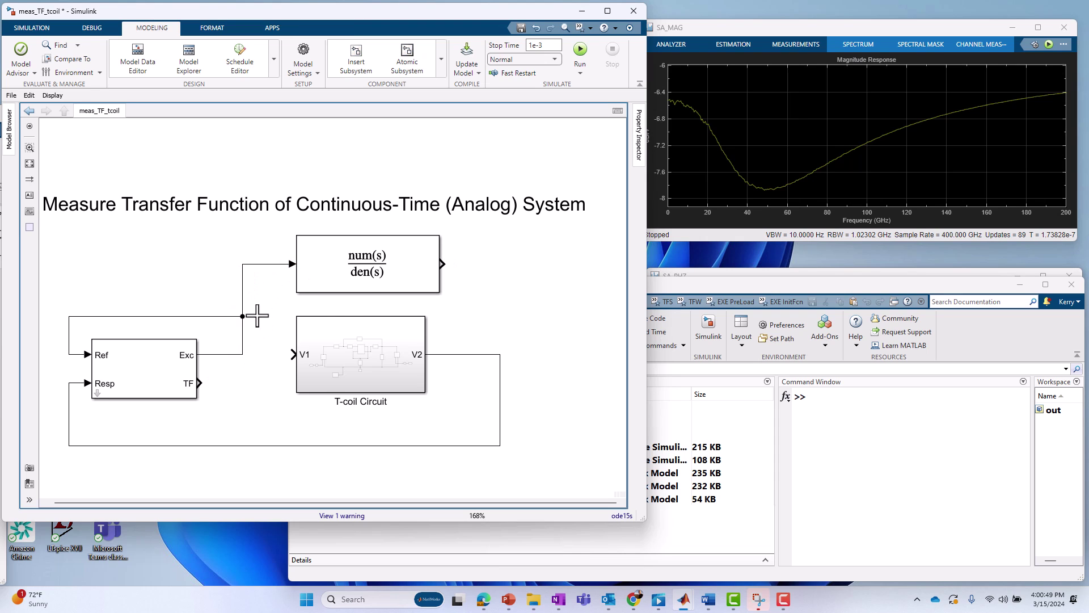
# Route the Transfer Fcn output below the blocks to Resp instead of V2, then run.
pyautogui.click(455, 354)
pyautogui.press('Delete')
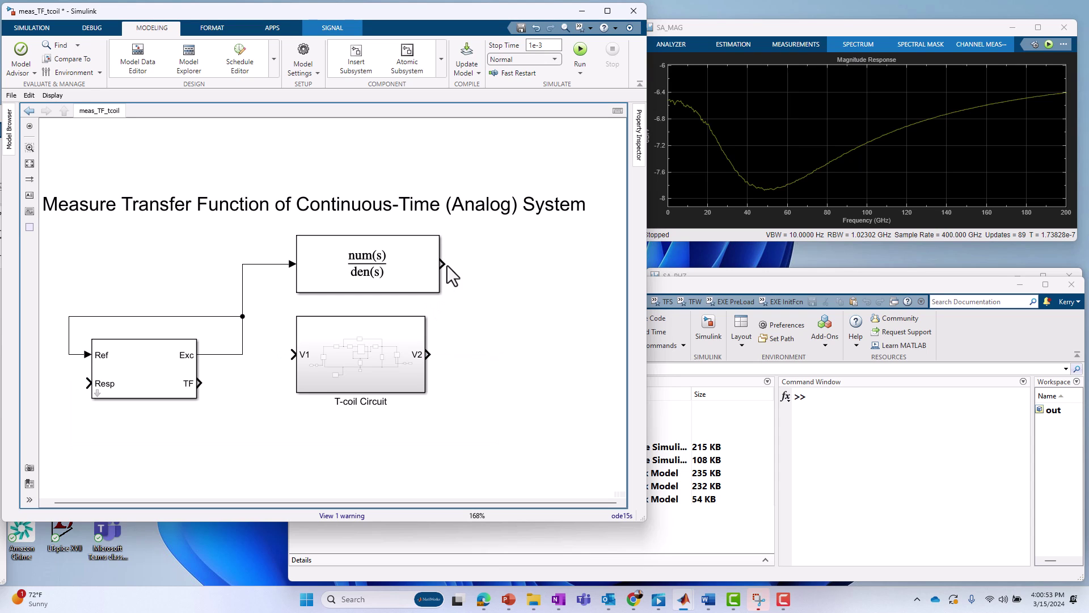
pyautogui.moveTo(447, 230); pyautogui.dragTo(241, 466)
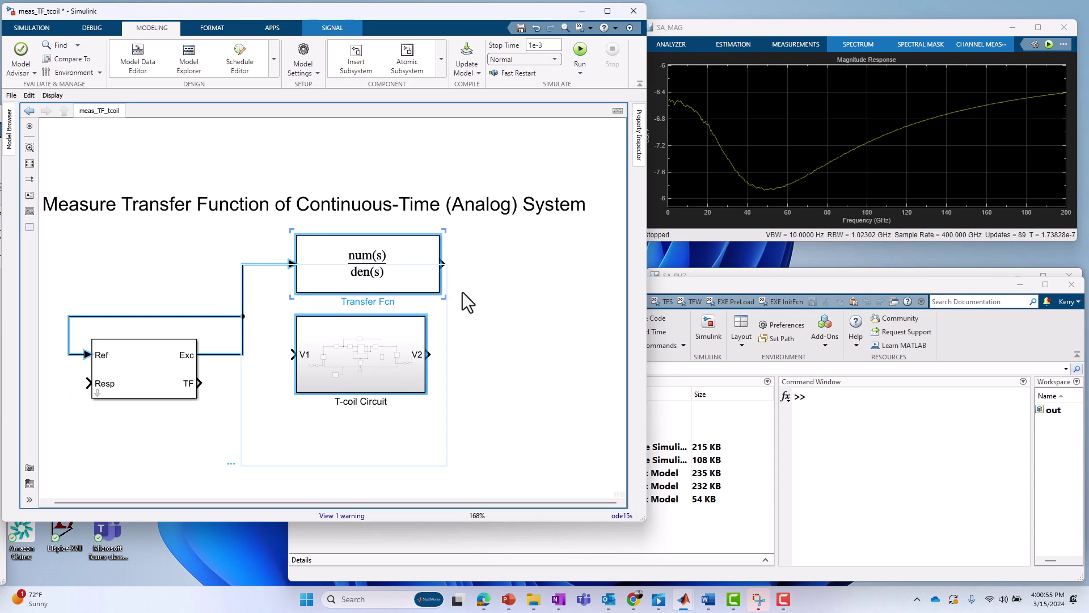
pyautogui.click(461, 284)
pyautogui.moveTo(462, 264)
pyautogui.mouseDown()
pyautogui.moveTo(418, 413)
pyautogui.moveTo(71, 426)
pyautogui.moveTo(89, 383)
pyautogui.mouseUp()
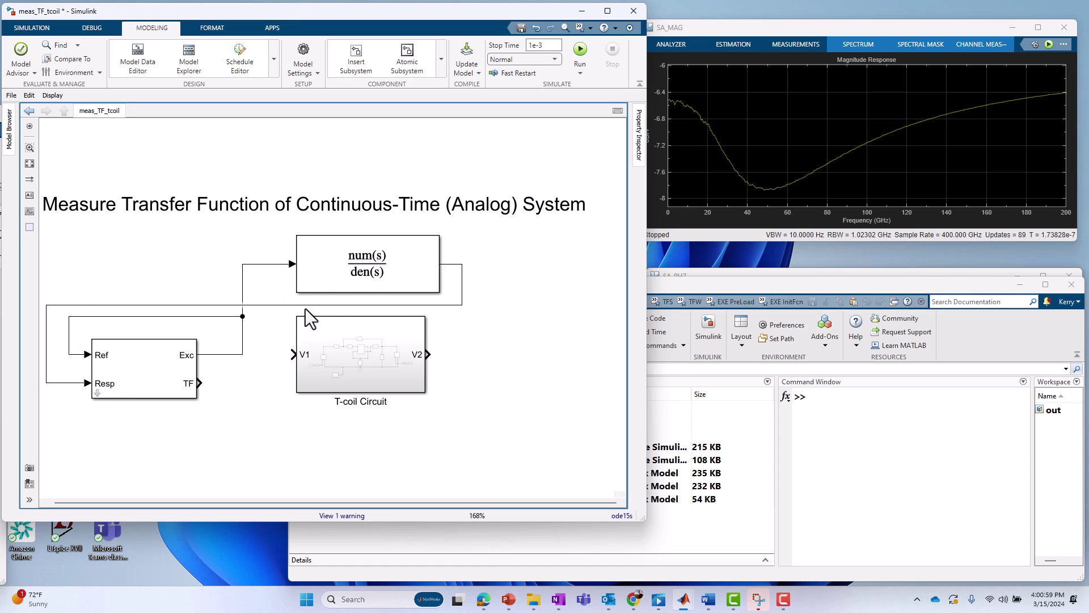
pyautogui.moveTo(308, 304); pyautogui.dragTo(332, 444)
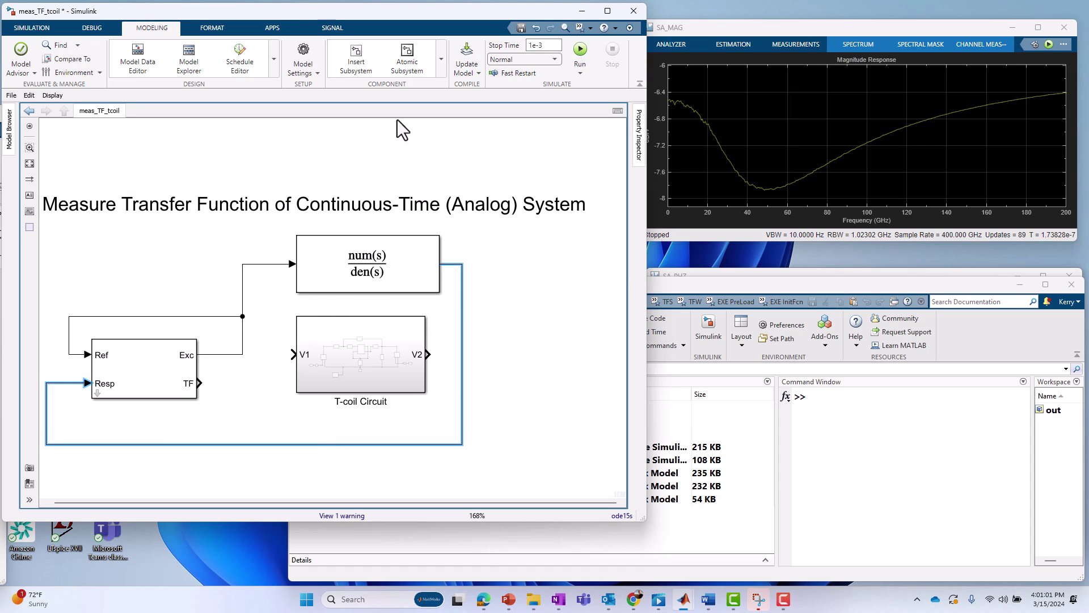
pyautogui.click(578, 50)
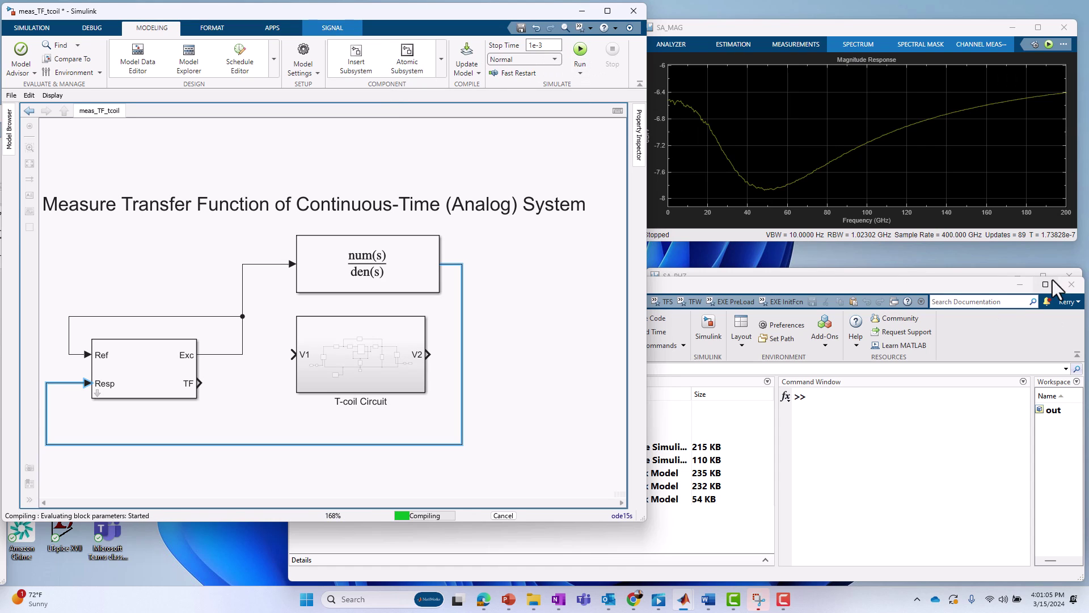
# Minimize MATLAB, let the Transfer Fcn measurement fill the scopes, then stop the simulation.
pyautogui.click(1021, 285)
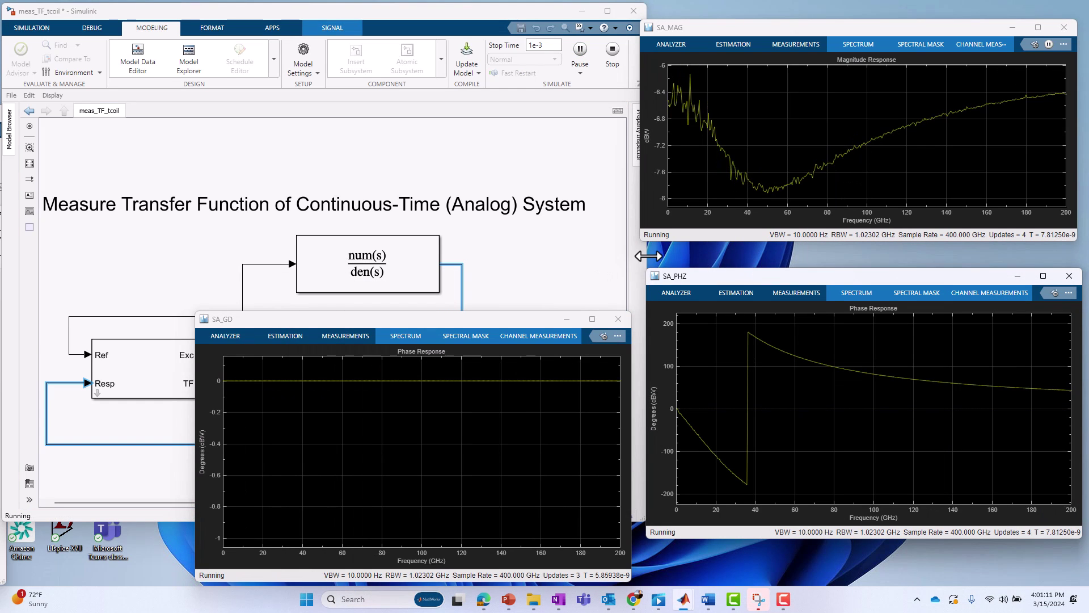
pyautogui.click(558, 247)
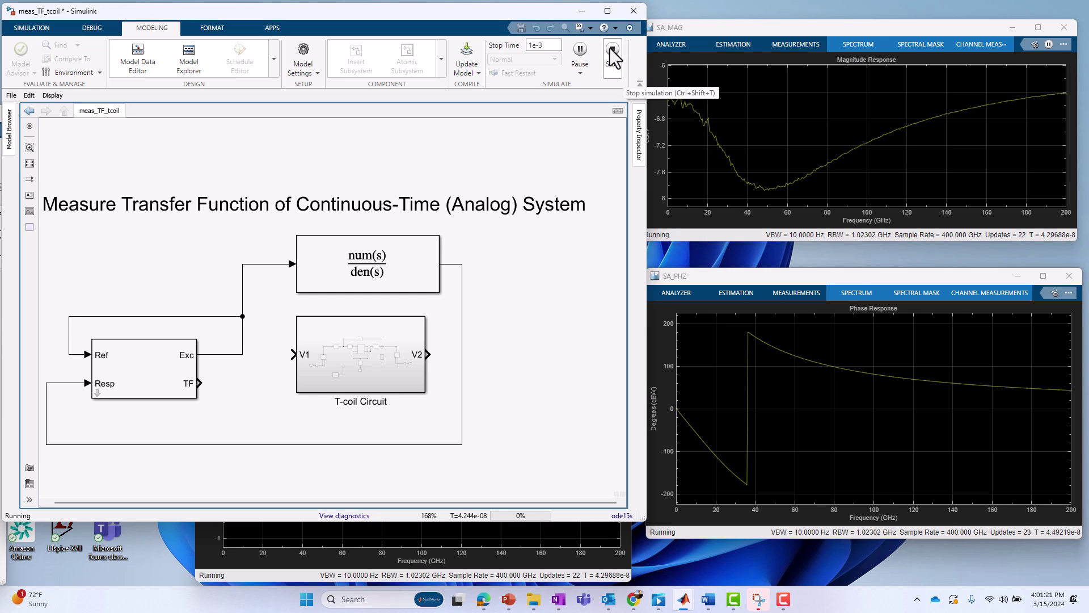
pyautogui.click(615, 56)
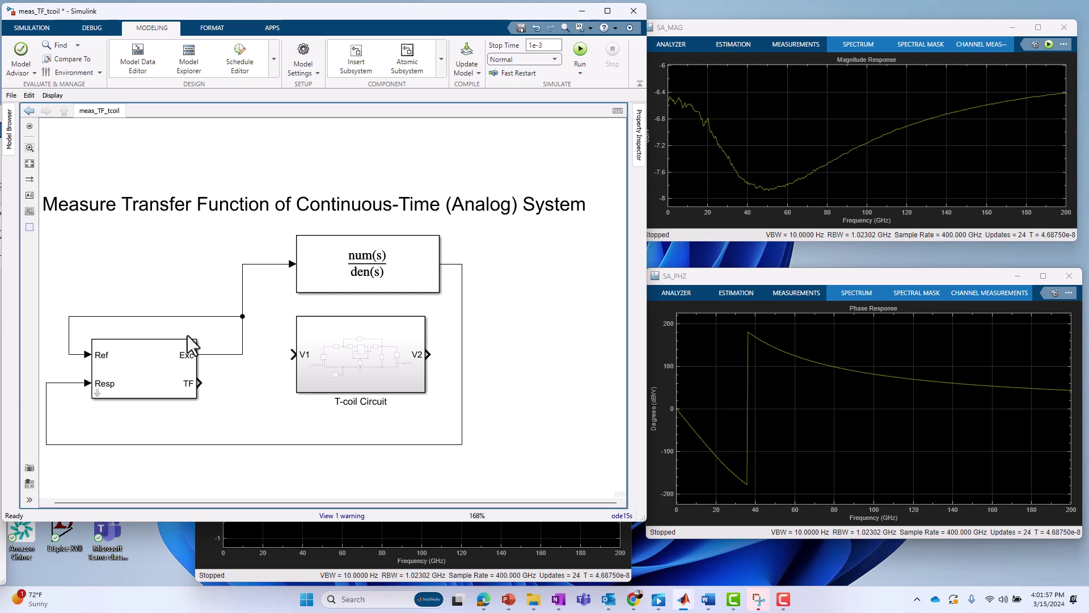
pyautogui.click(120, 372)
pyautogui.doubleClick(120, 371)
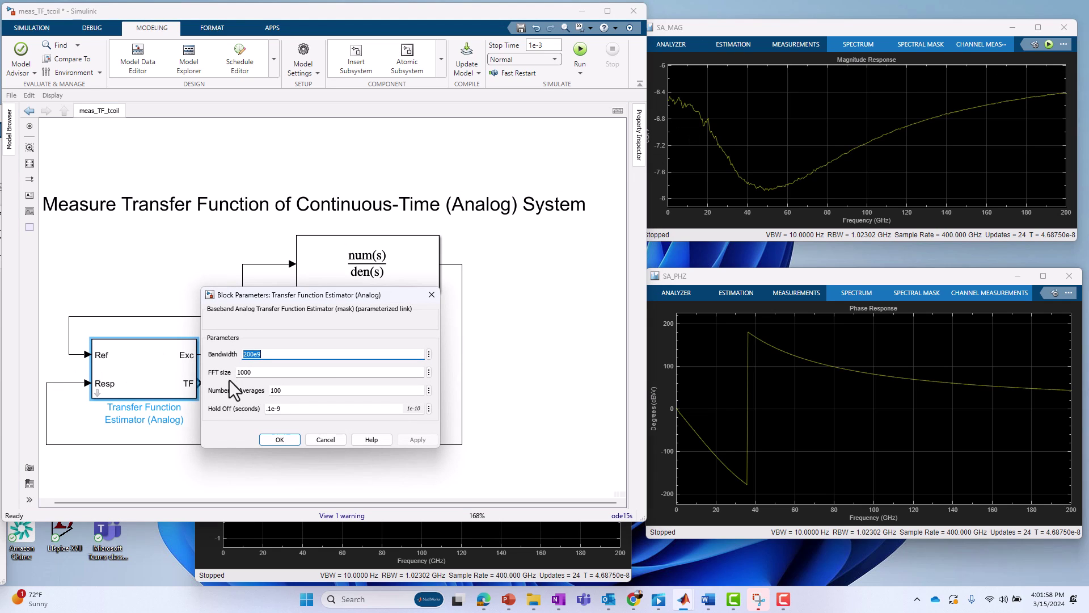
pyautogui.doubleClick(278, 390)
pyautogui.click(315, 445)
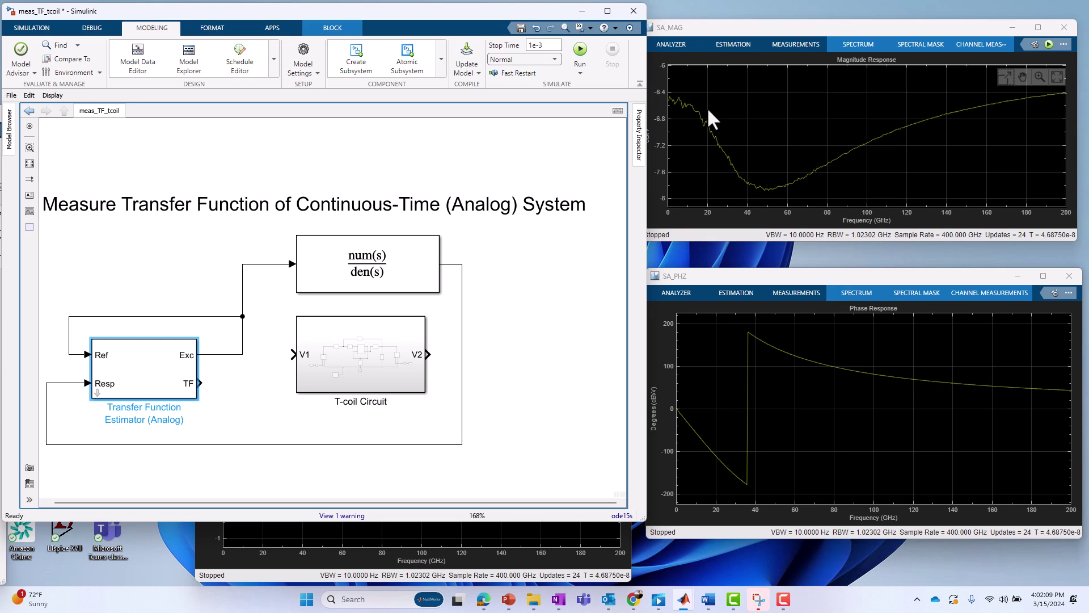
pyautogui.click(362, 363)
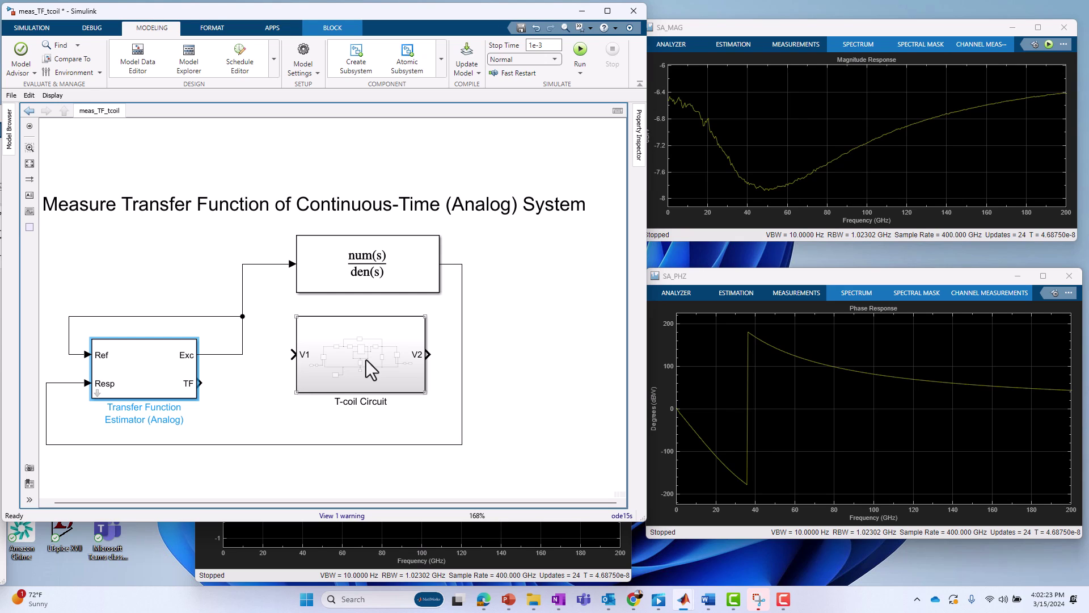
pyautogui.doubleClick(366, 360)
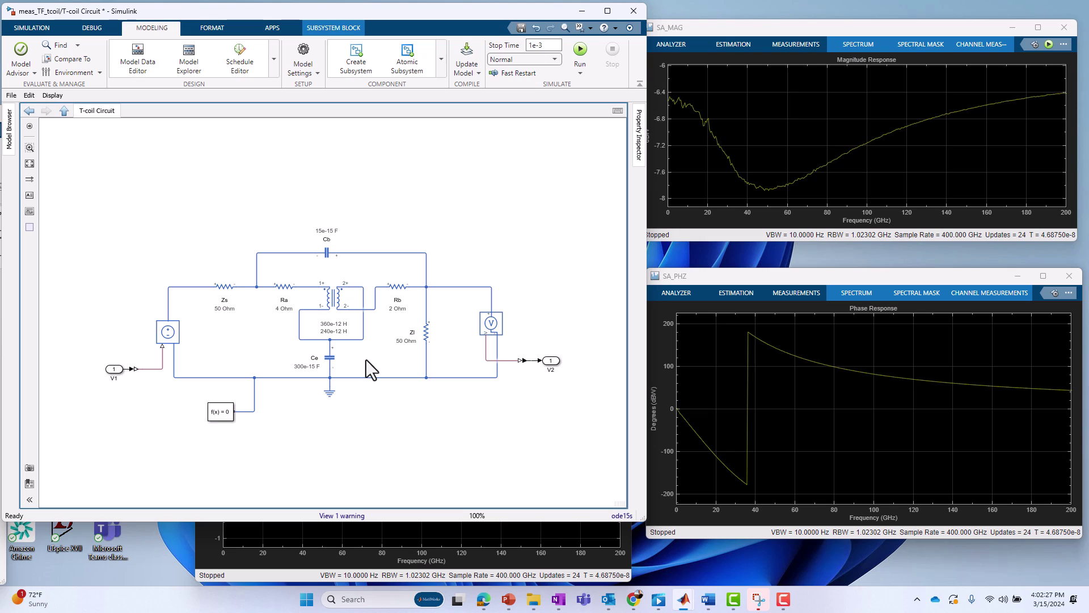
pyautogui.press('space')
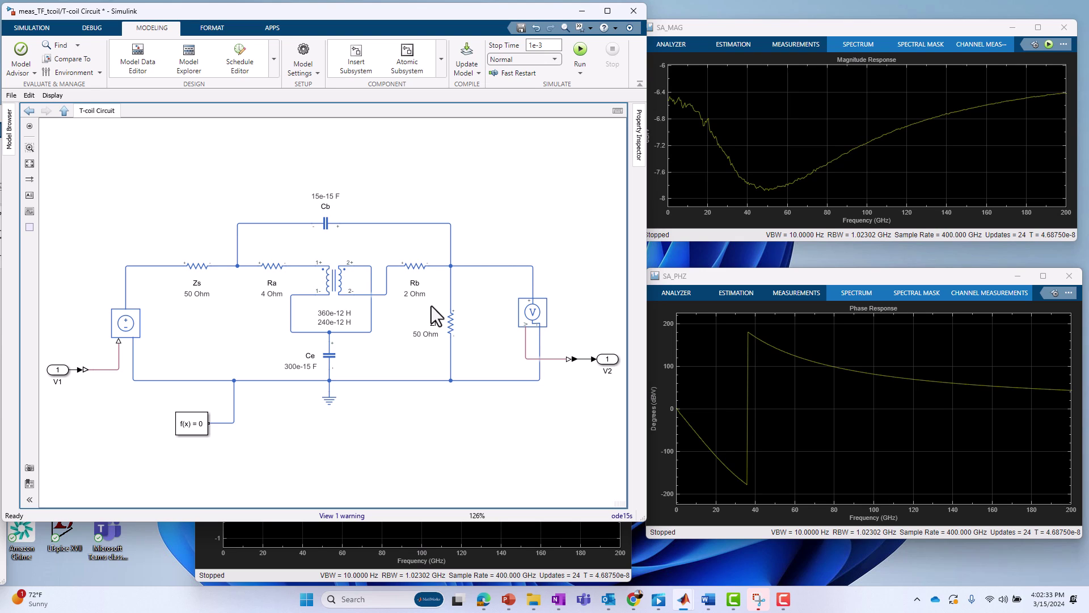
pyautogui.click(65, 111)
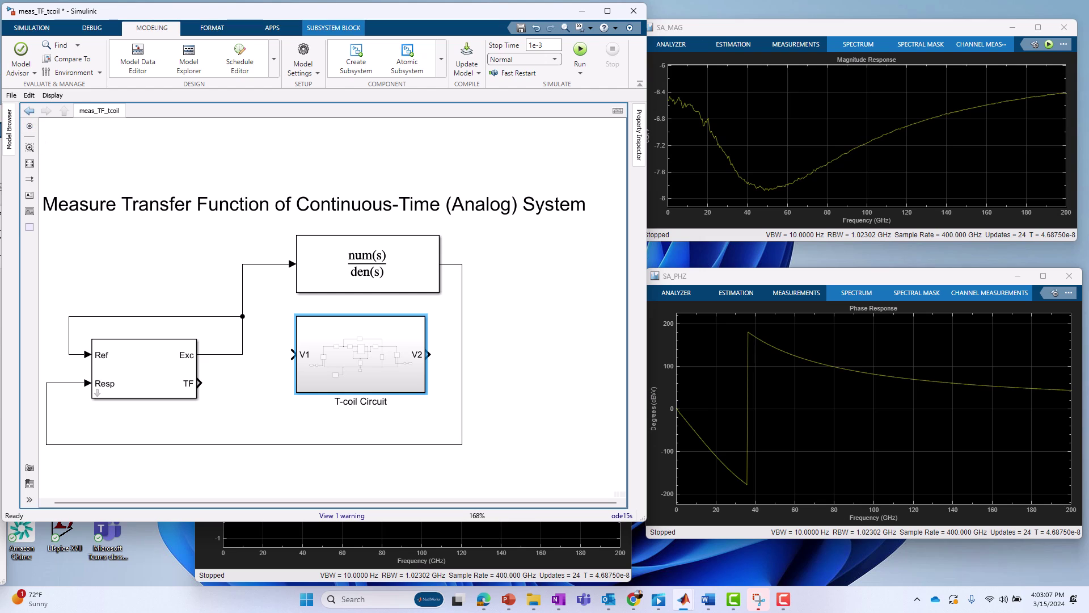
pyautogui.click(185, 363)
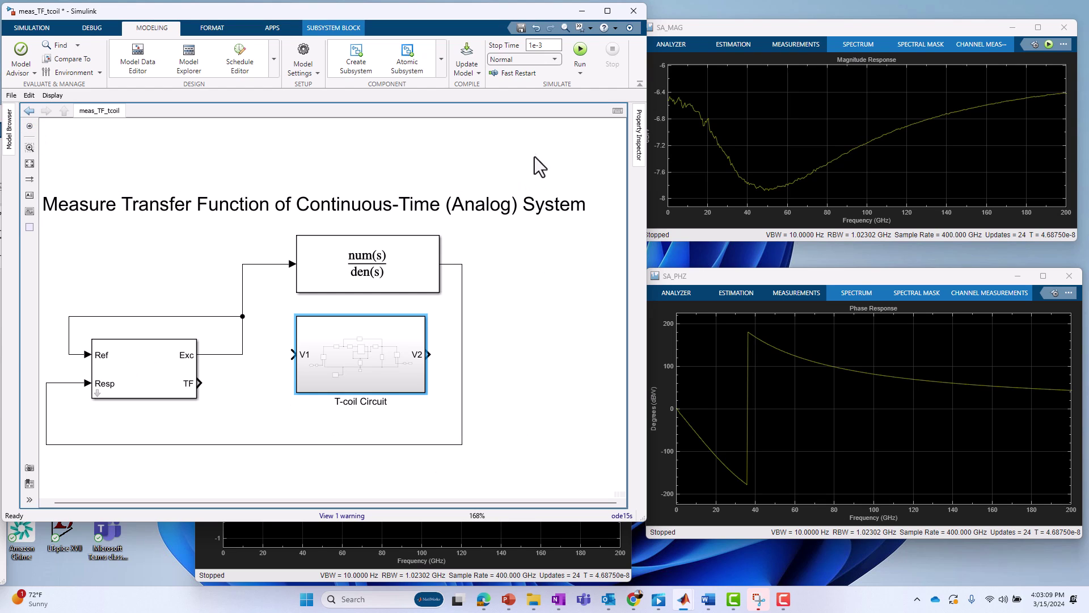